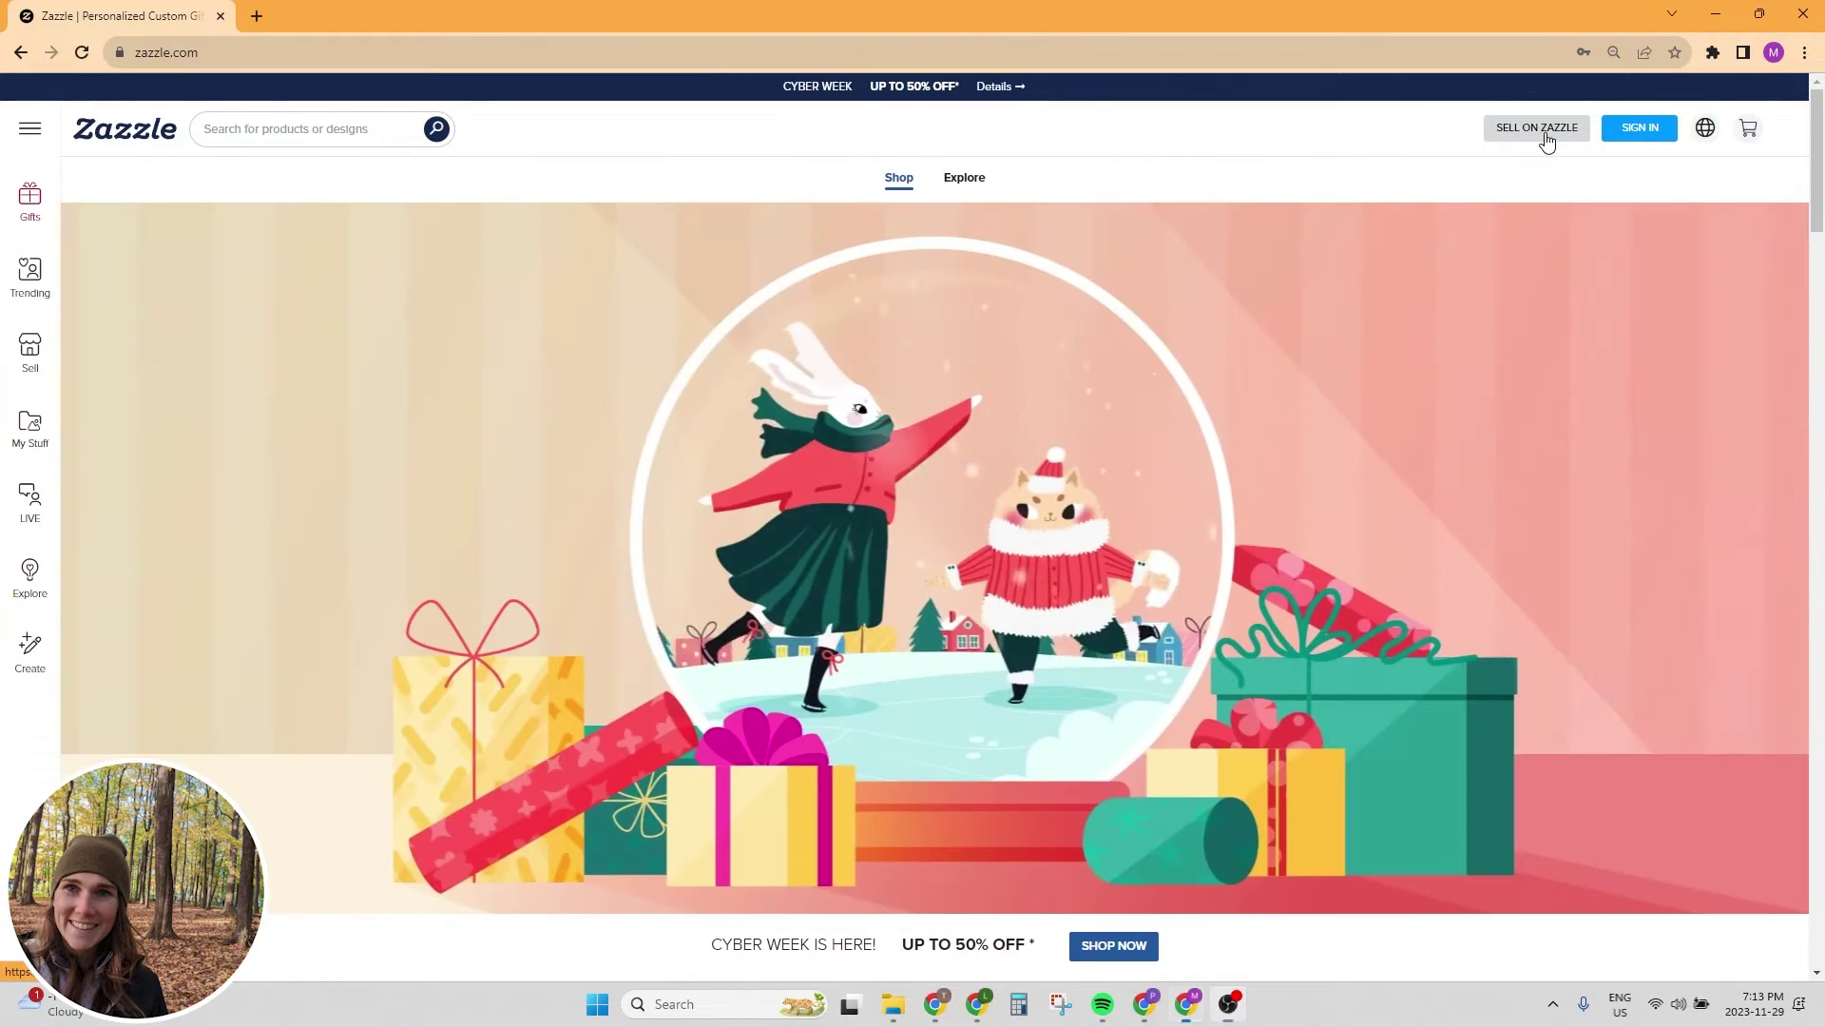
# Begin selling on Zazzle by starting a new store and signing in with Google
pyautogui.click(1547, 140)
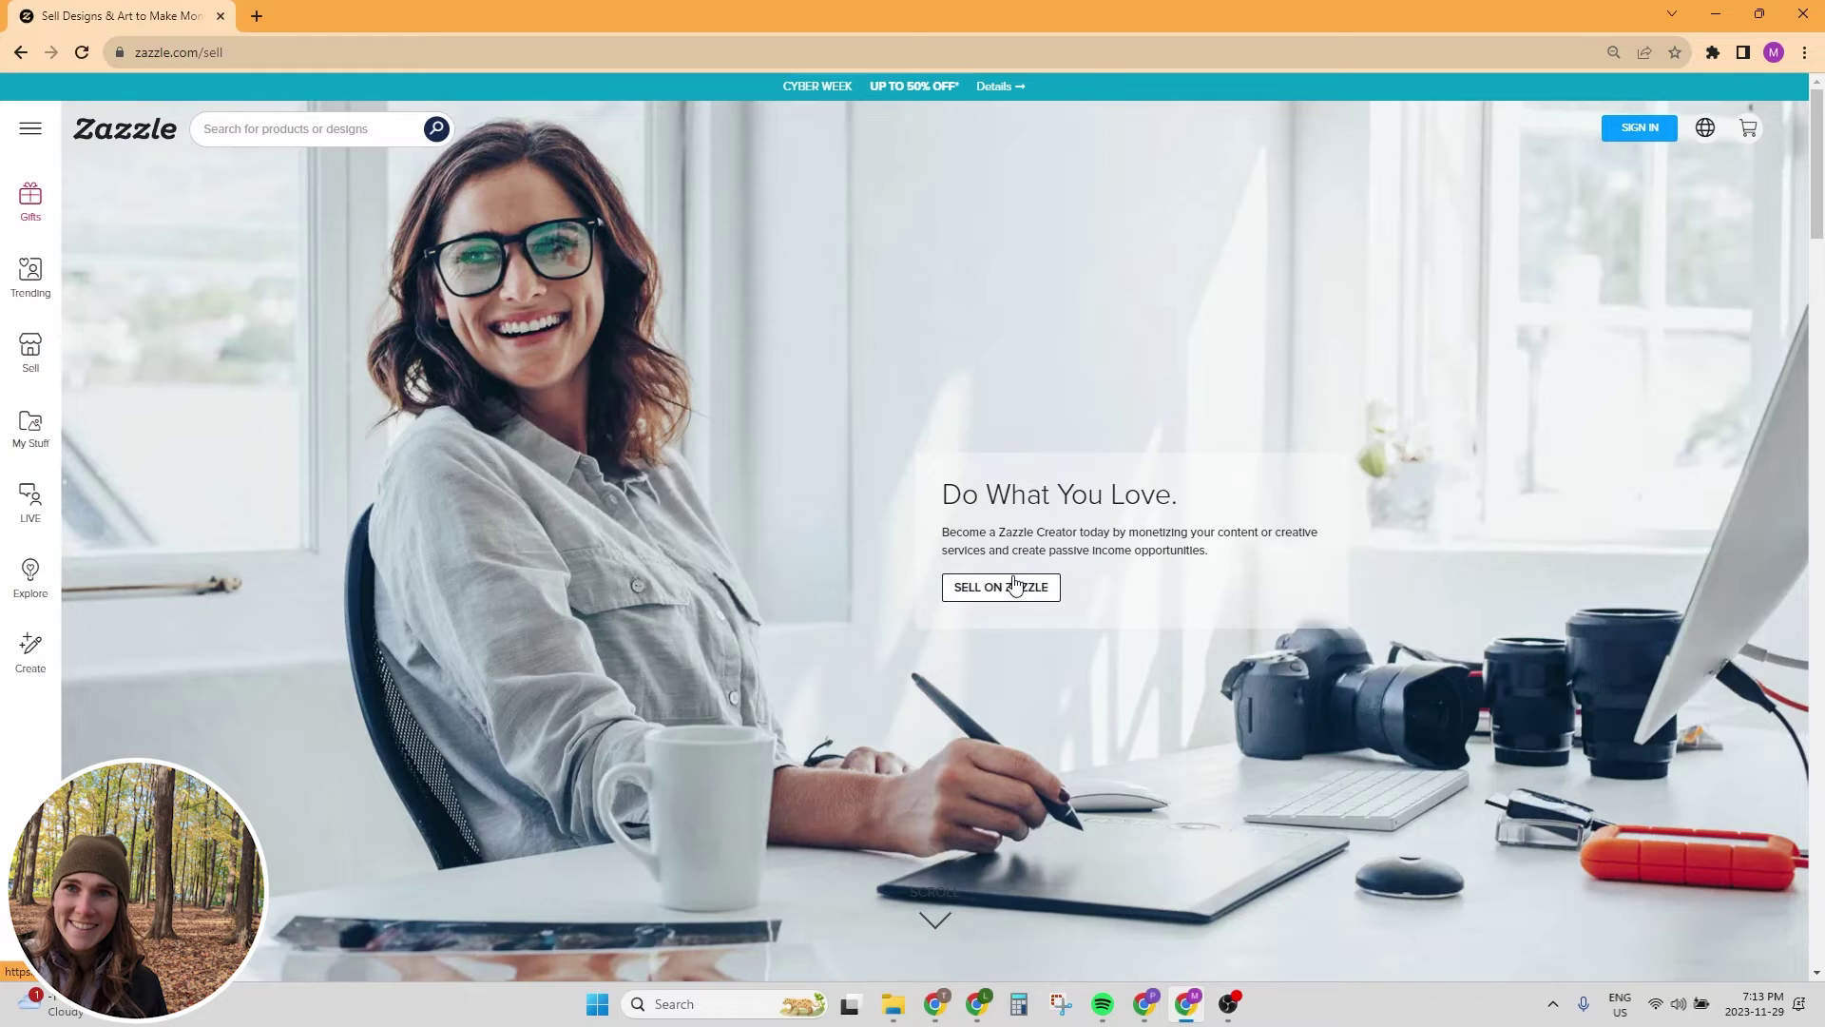
pyautogui.click(1015, 585)
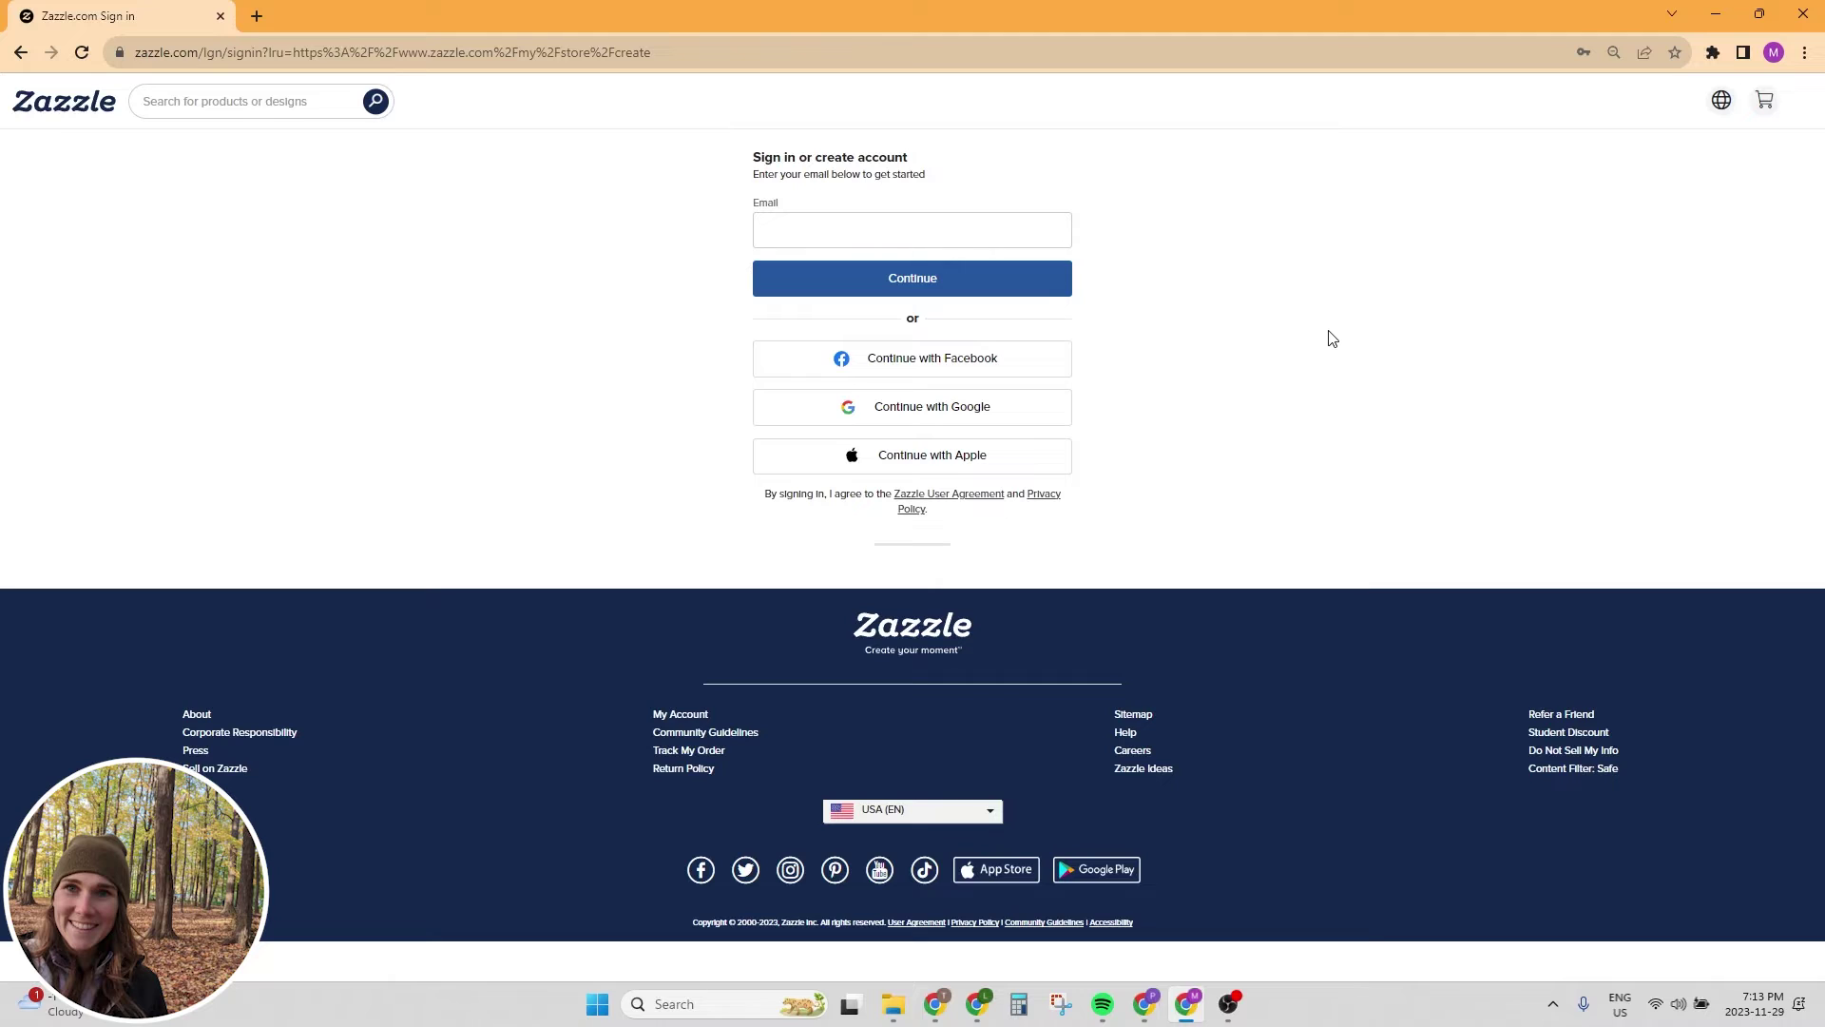
pyautogui.click(1045, 420)
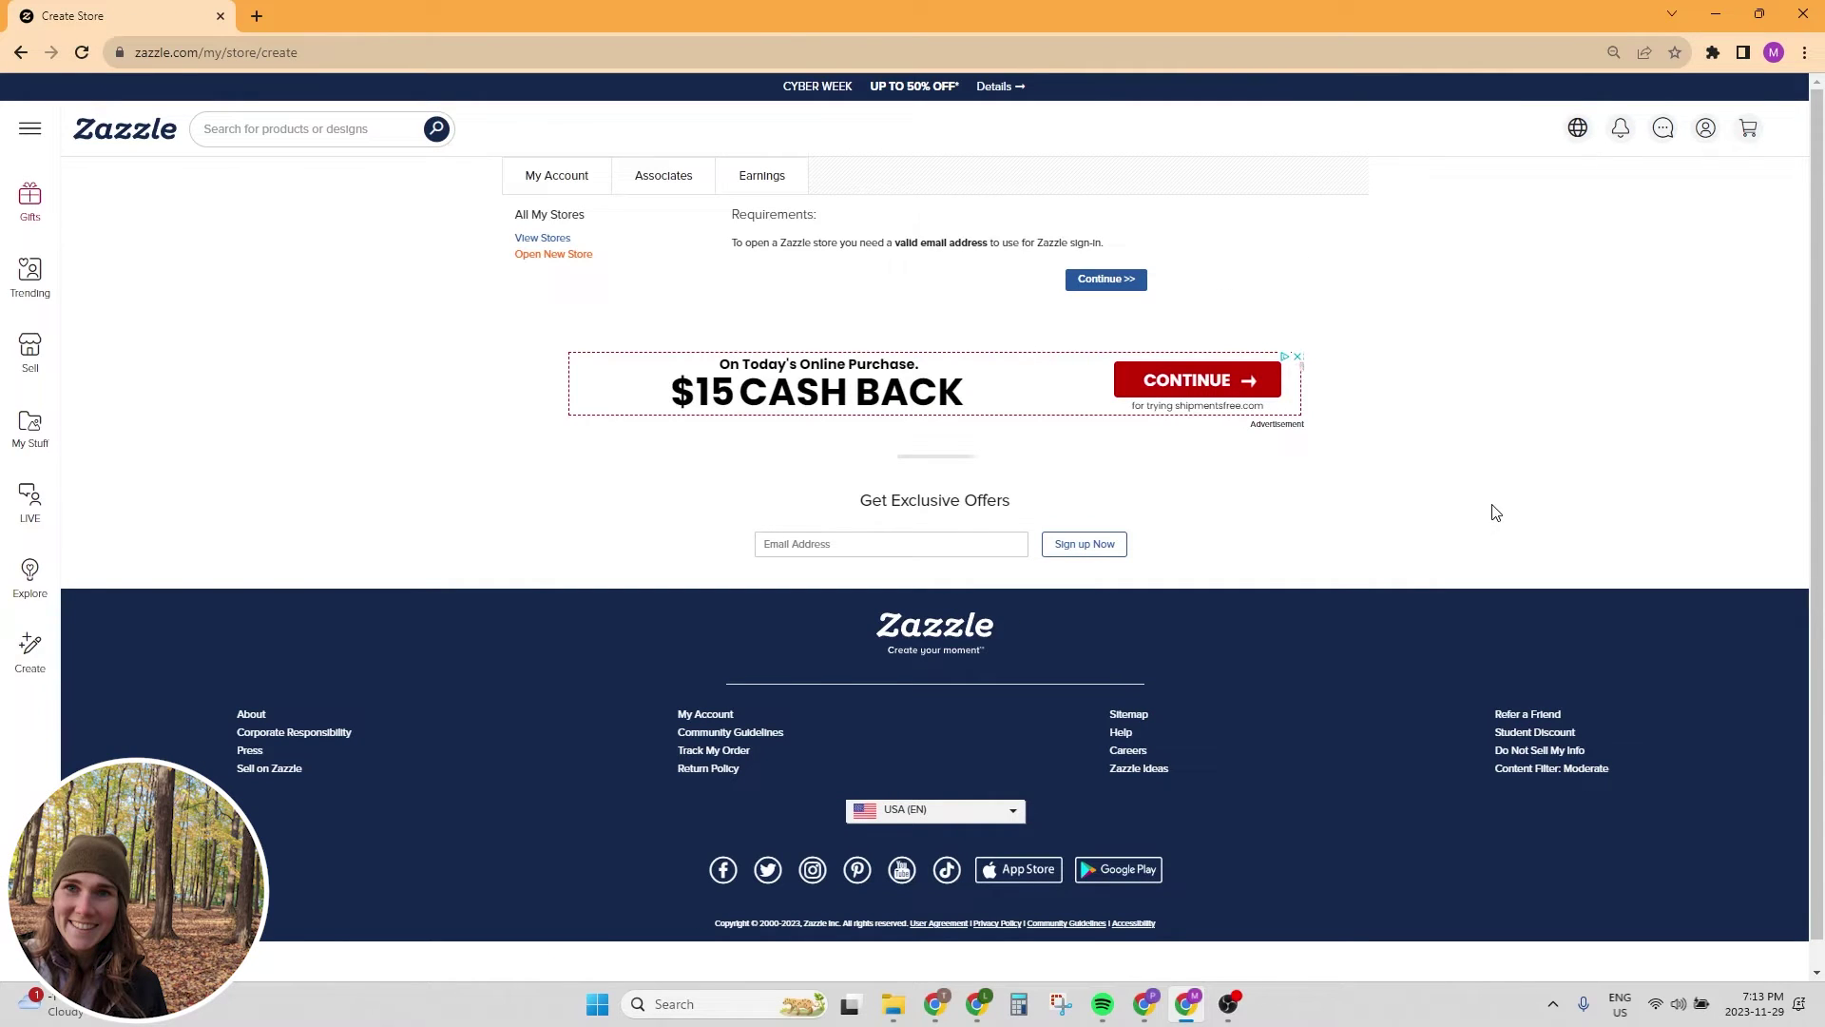
# Get past the email notice, load the store creation page in a new tab, and close the email validation tab
pyautogui.click(1105, 278)
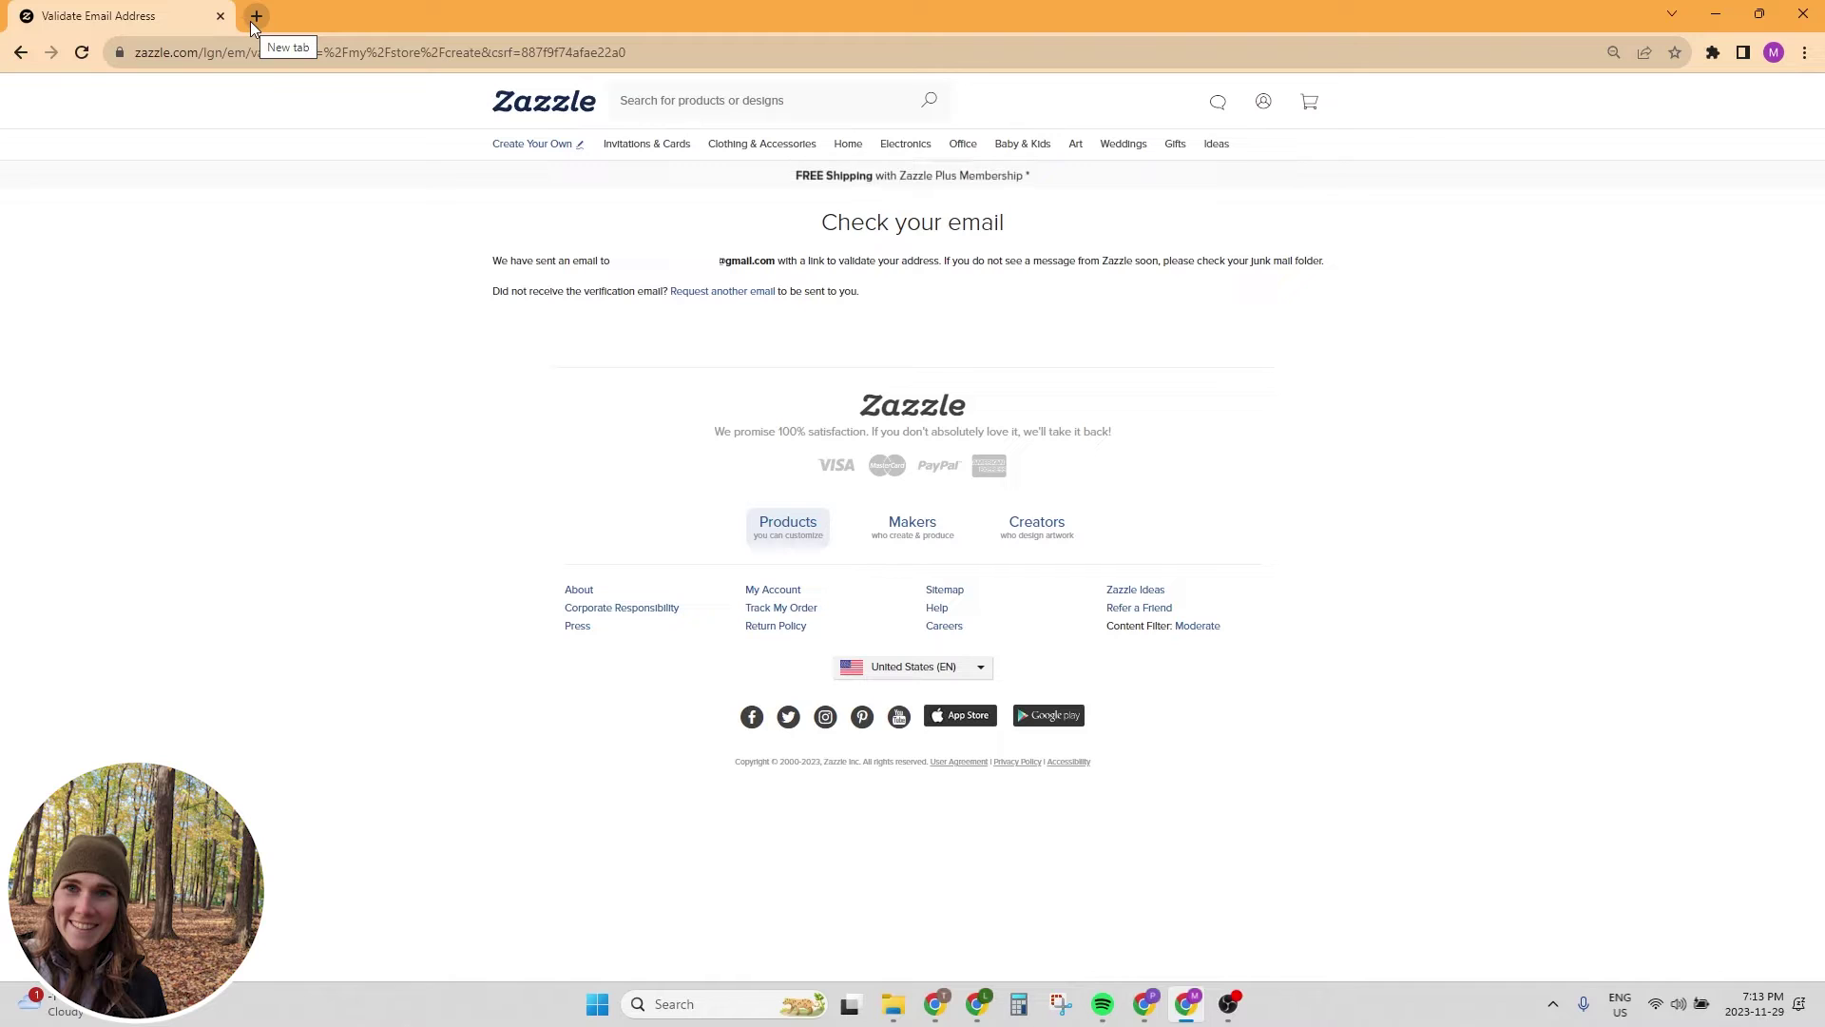
pyautogui.click(255, 16)
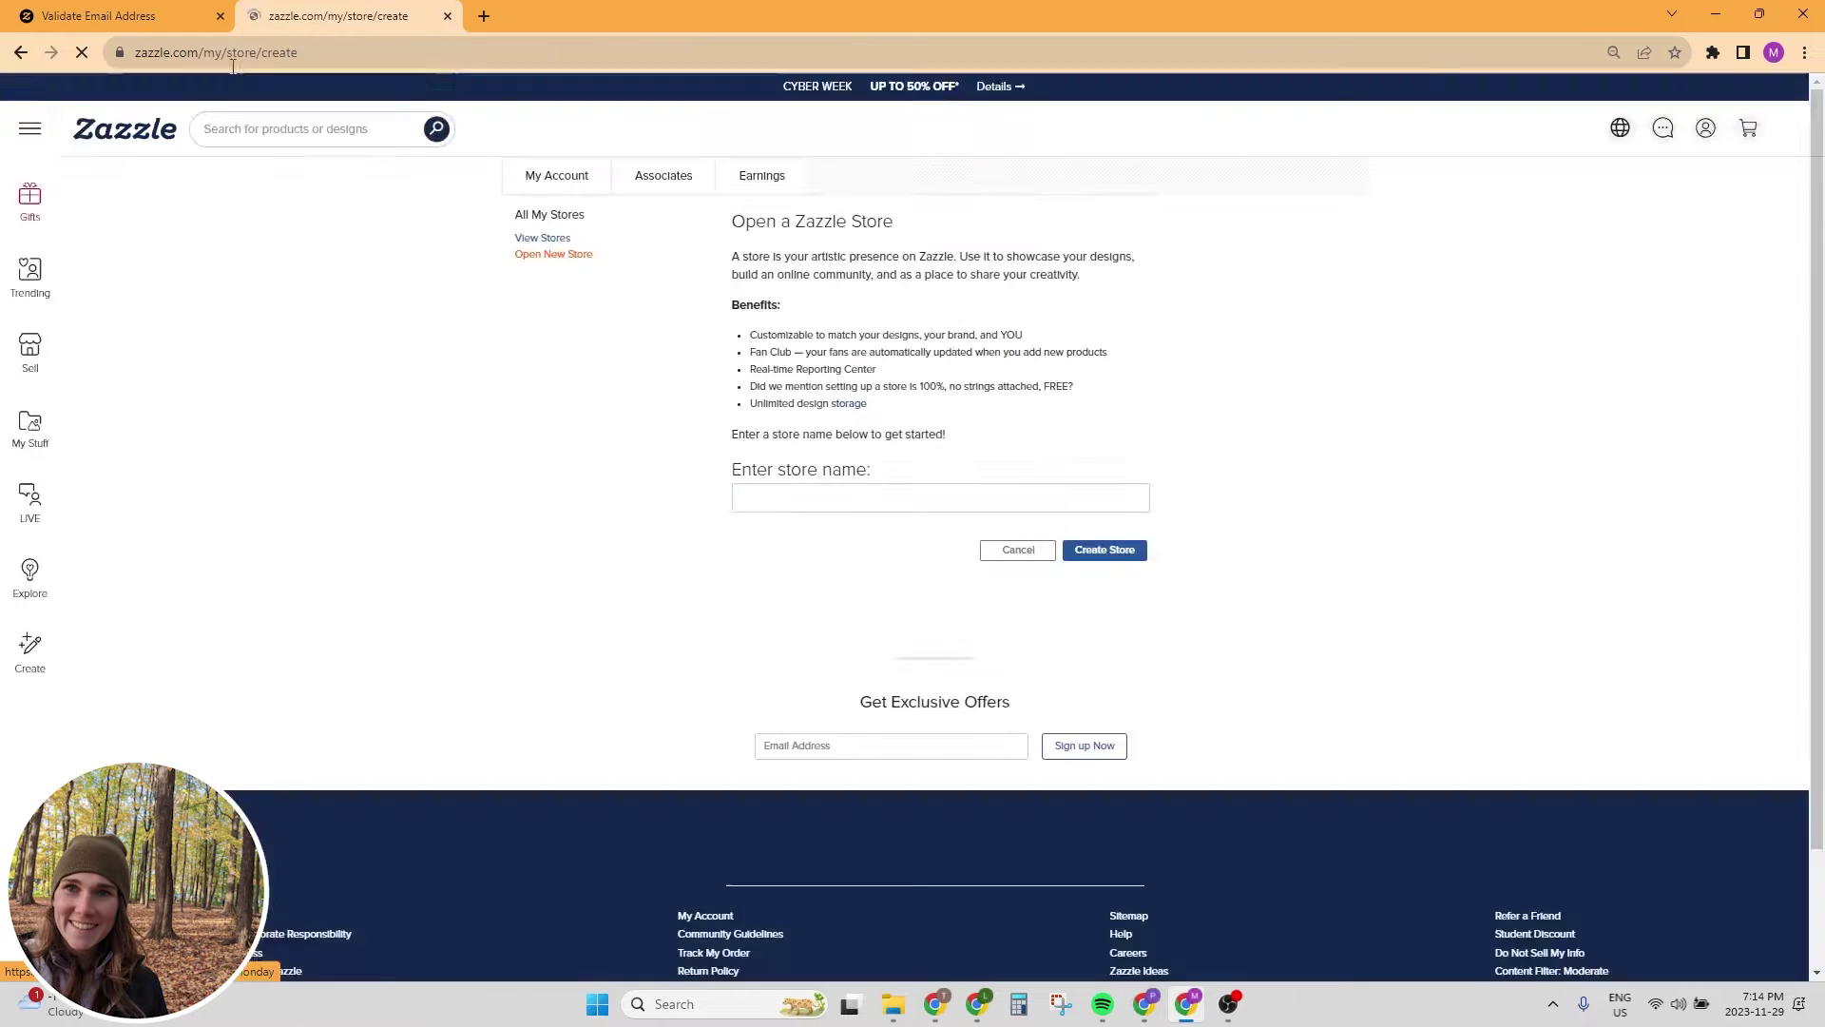
pyautogui.click(221, 16)
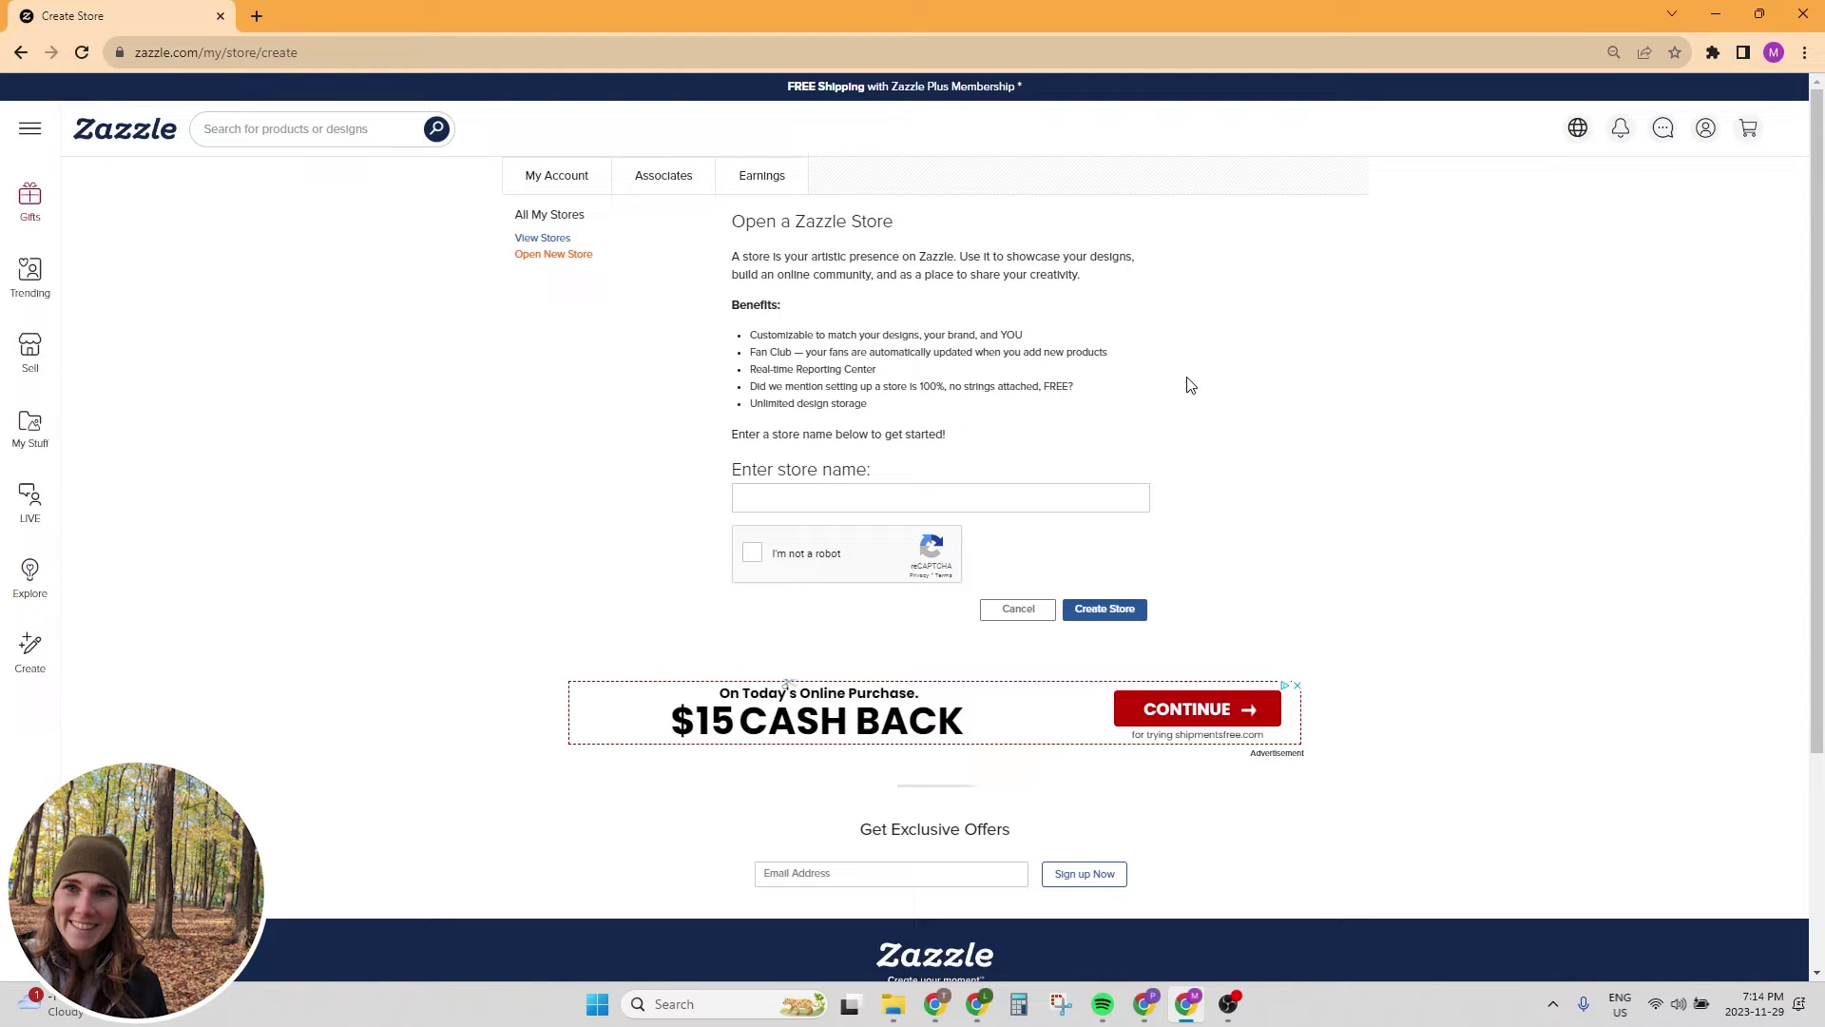
# Go to the member profile page via My Account
pyautogui.click(1706, 130)
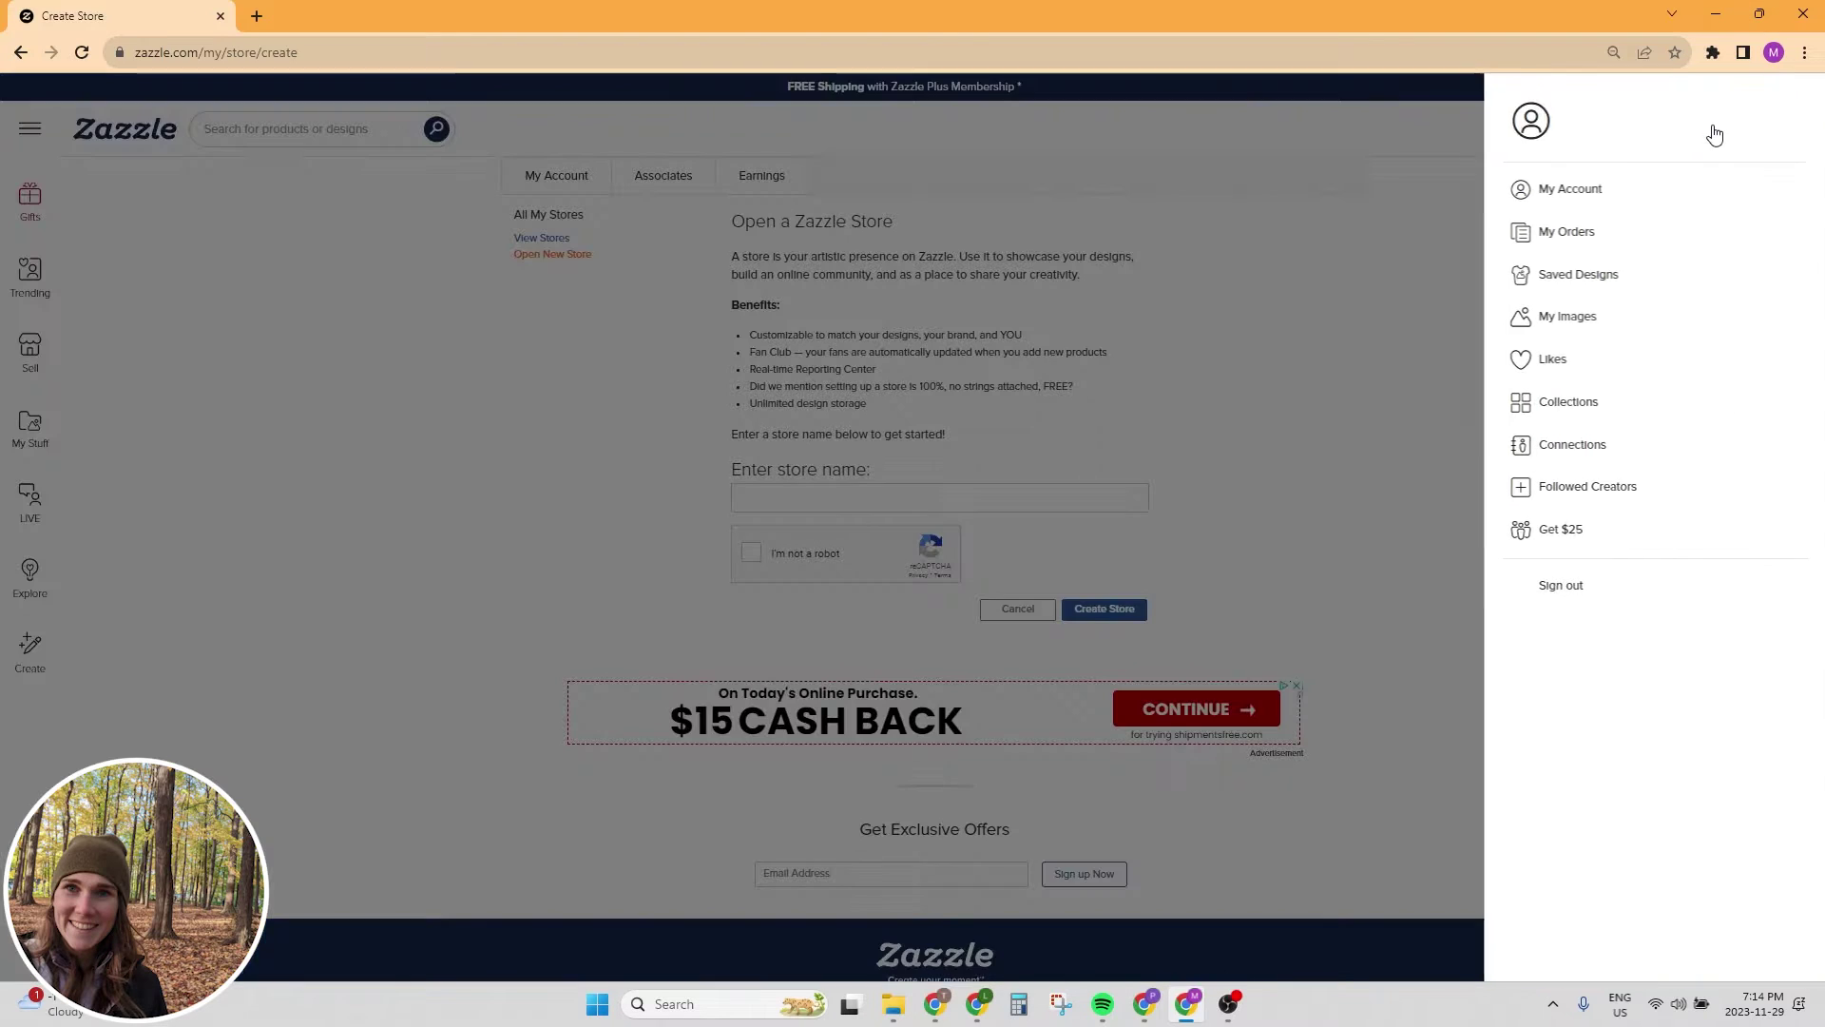
pyautogui.click(1569, 192)
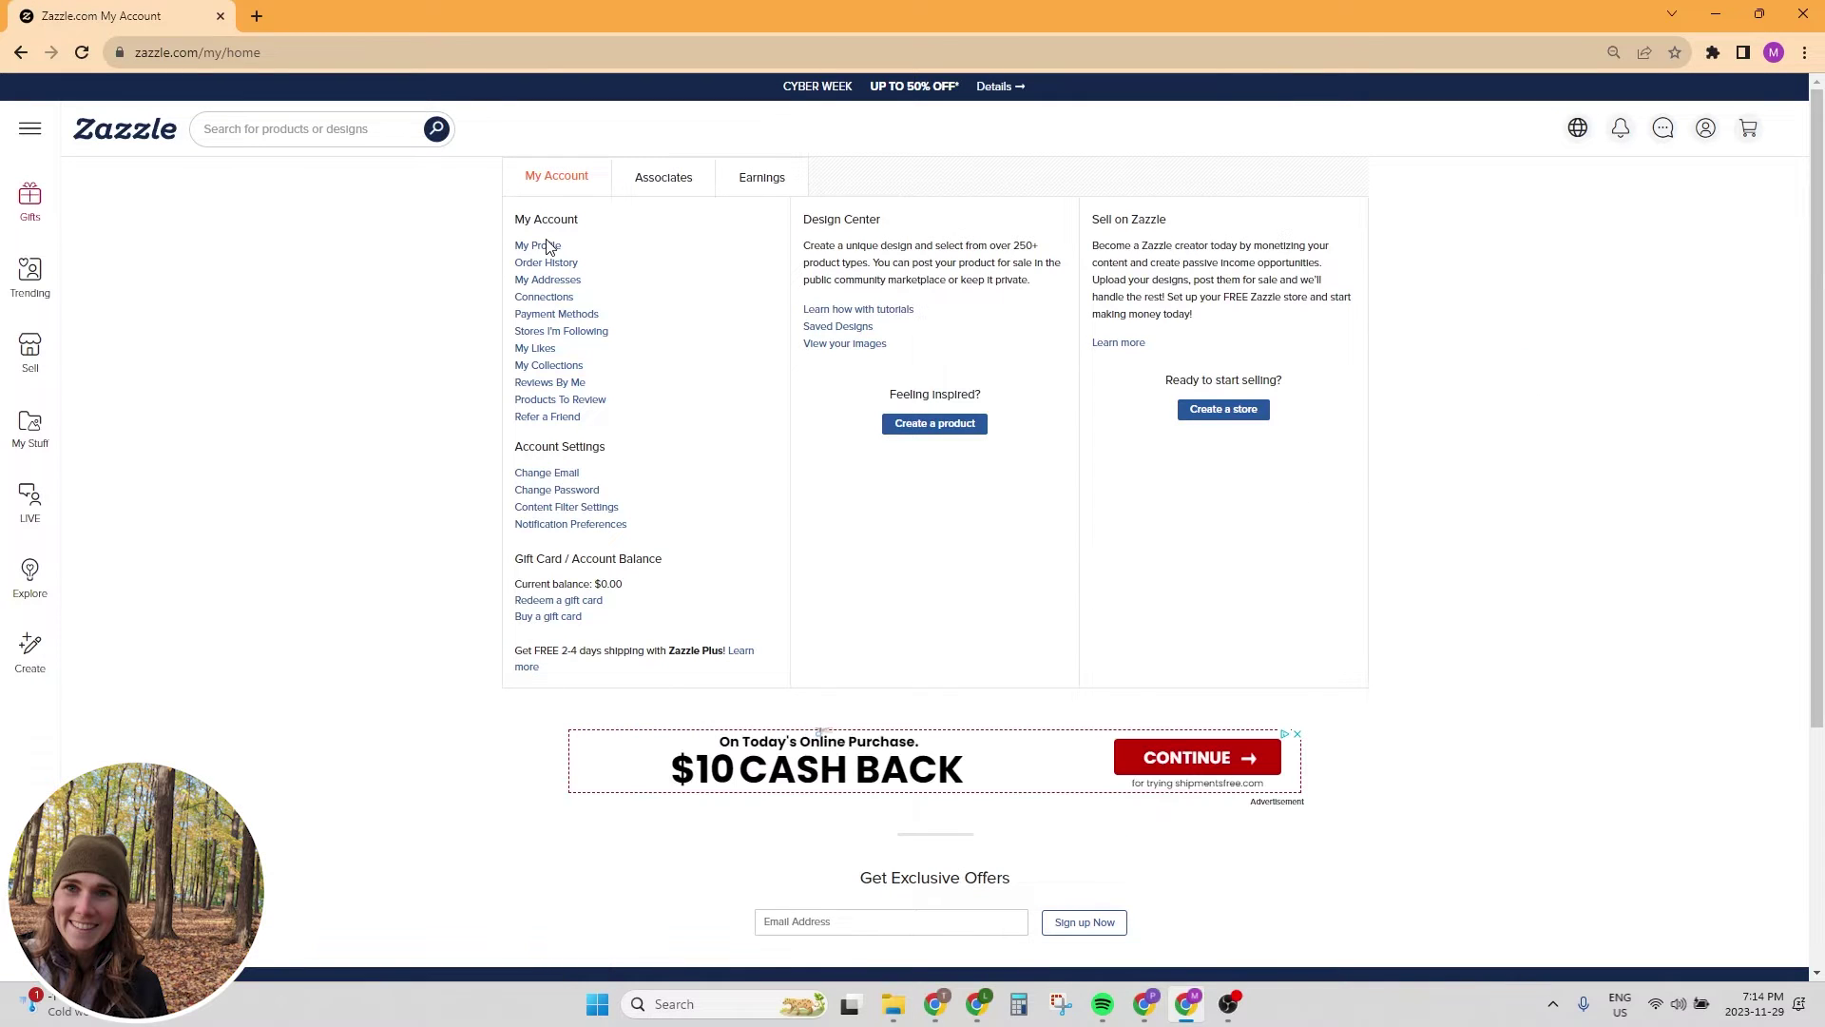
pyautogui.click(539, 246)
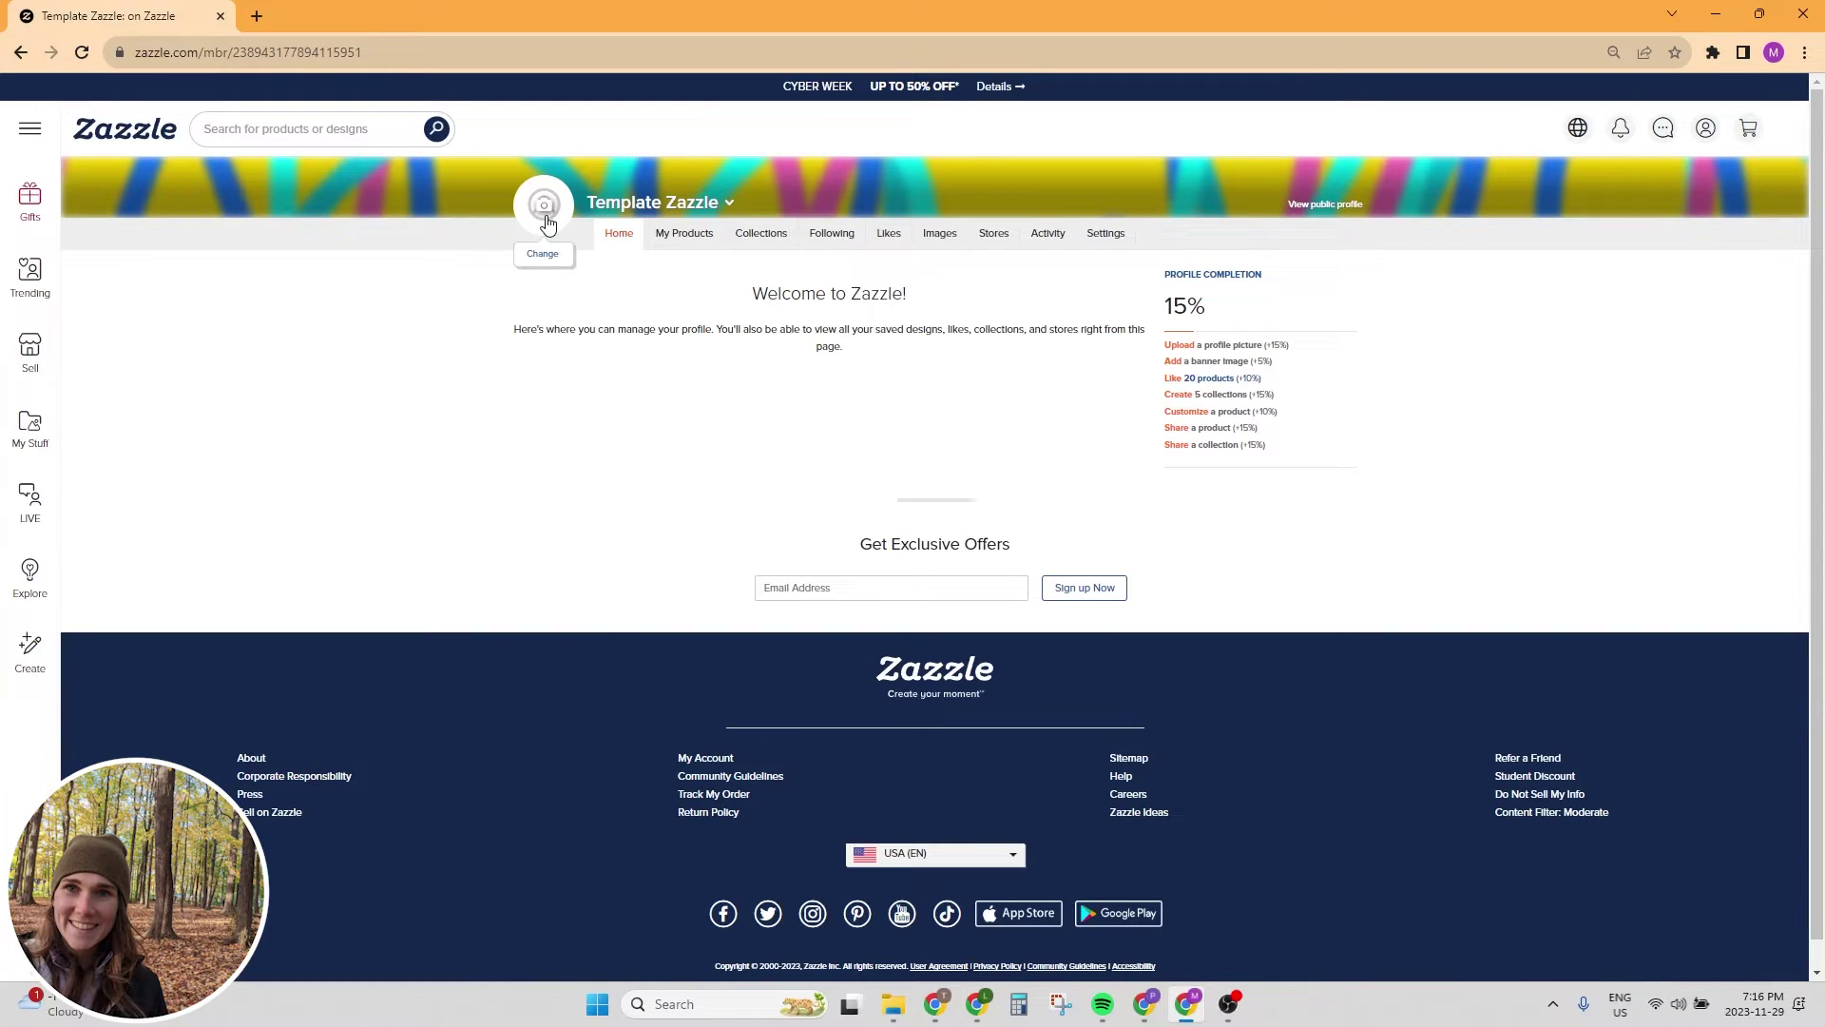
# Upload a saved photo, crop it, and set it as the profile picture
pyautogui.click(547, 221)
pyautogui.click(550, 207)
pyautogui.click(286, 233)
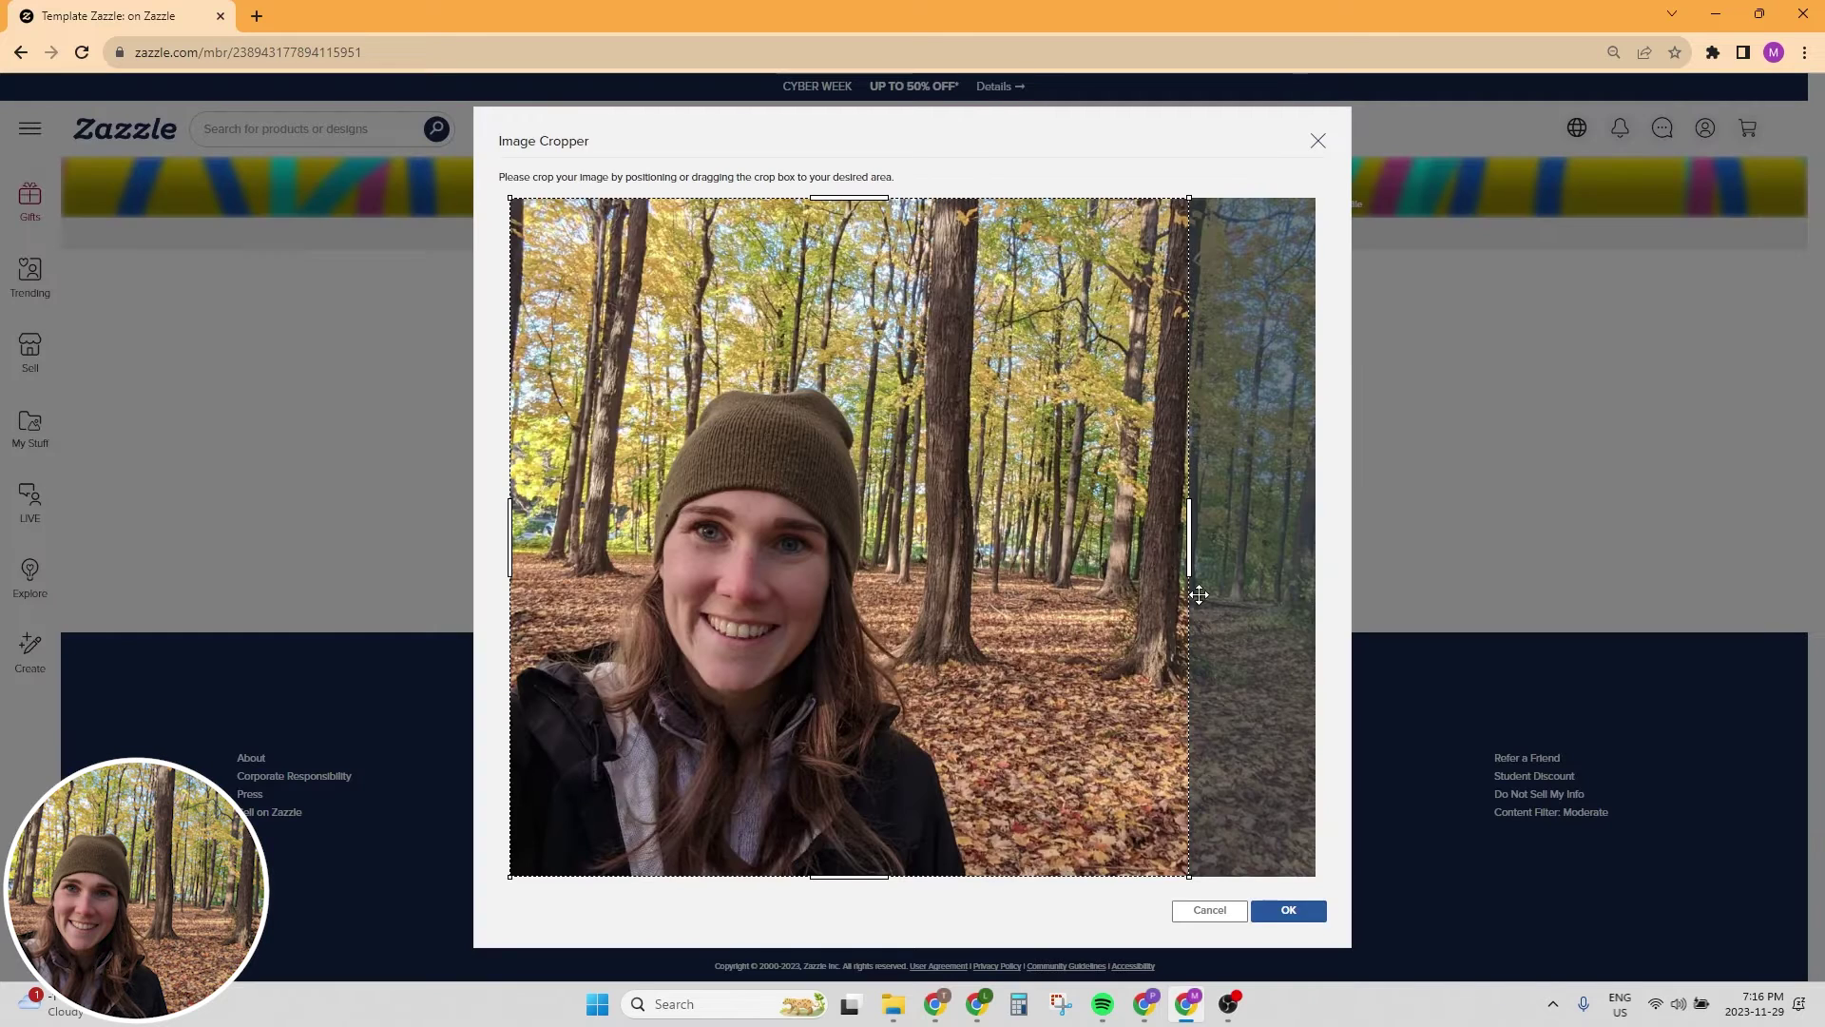
pyautogui.click(1289, 911)
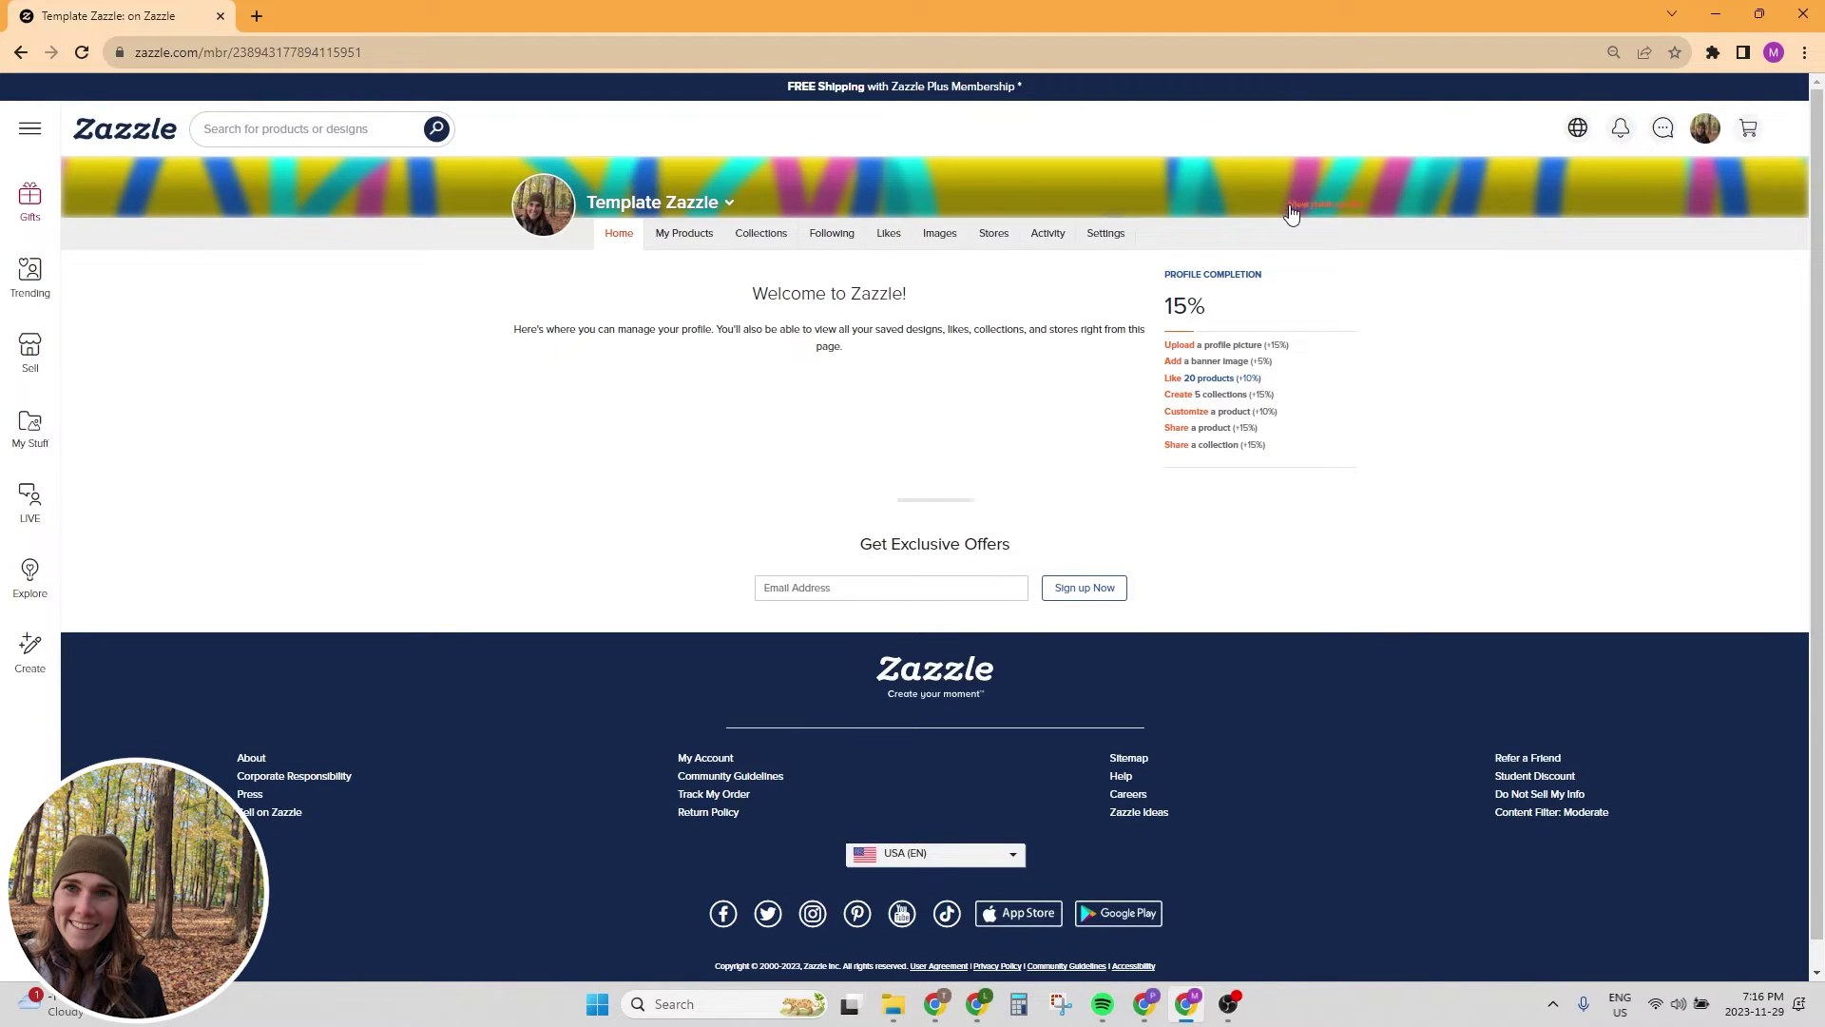
# In profile settings, leave business unchecked and set the tagline to 'Aspiring Artist Entrepreneur'
pyautogui.click(1100, 232)
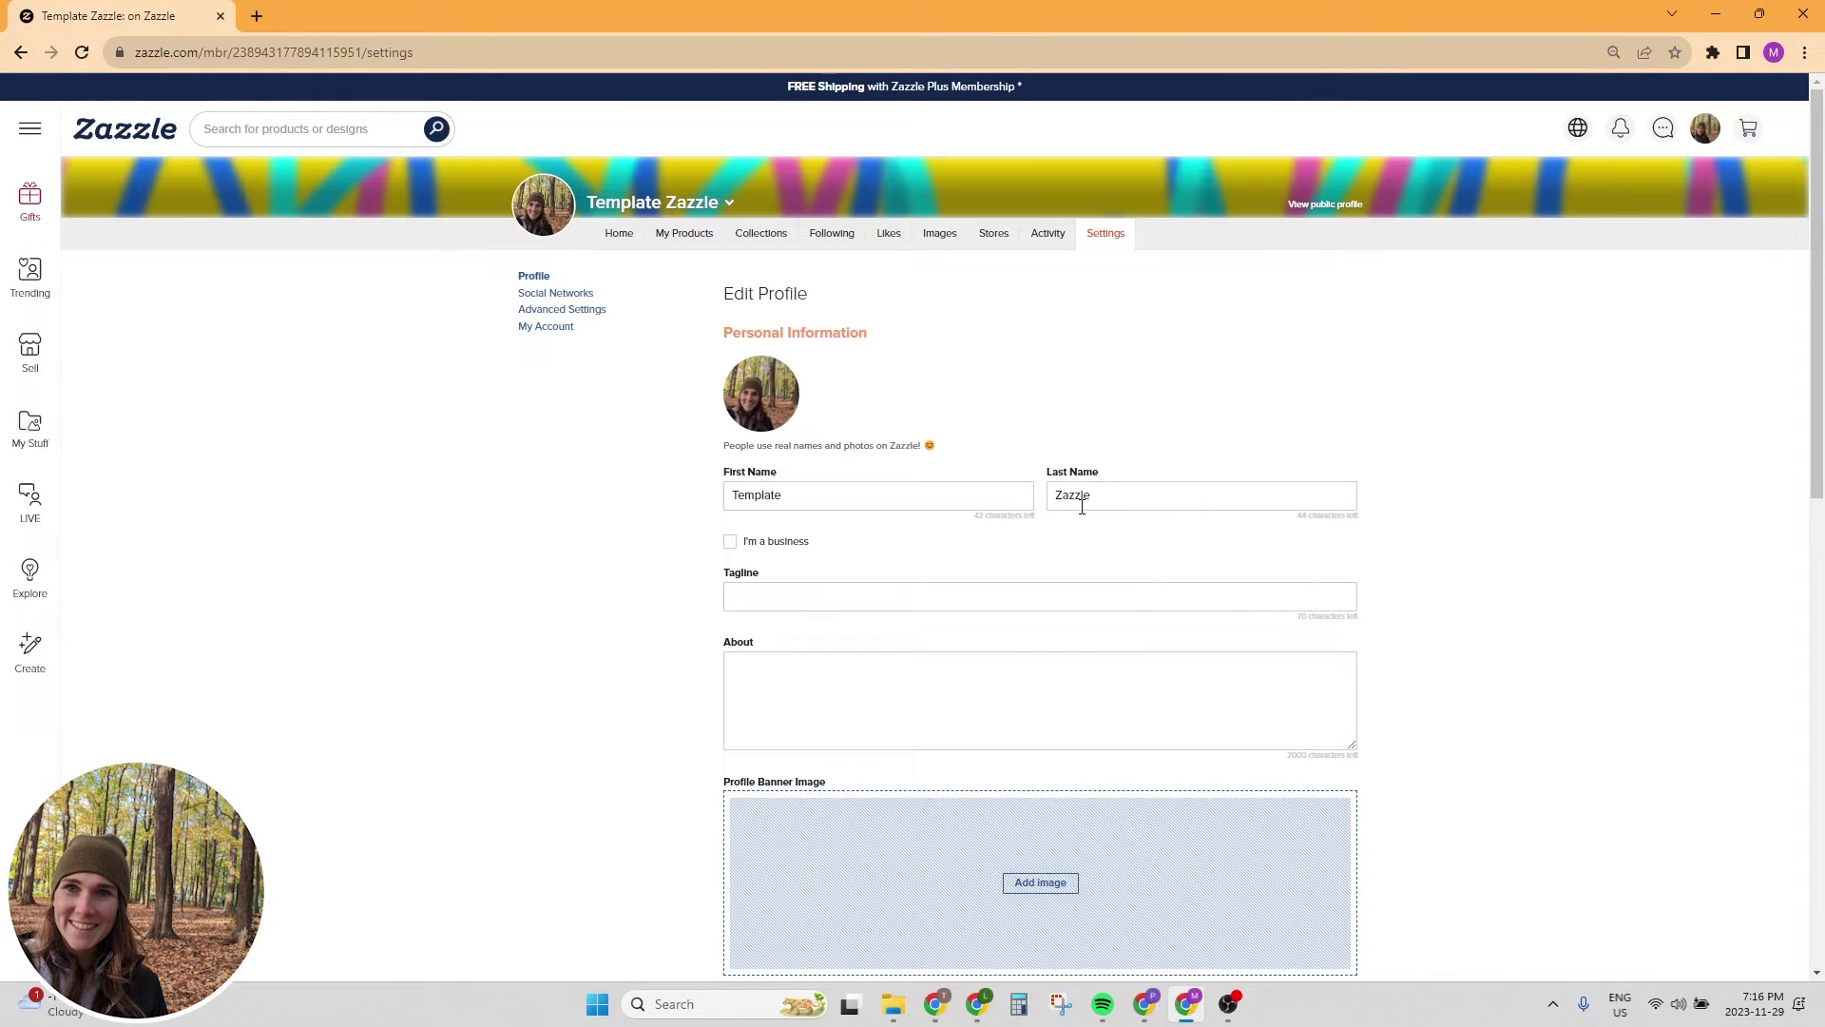
pyautogui.scroll(-1, 1080, 505)
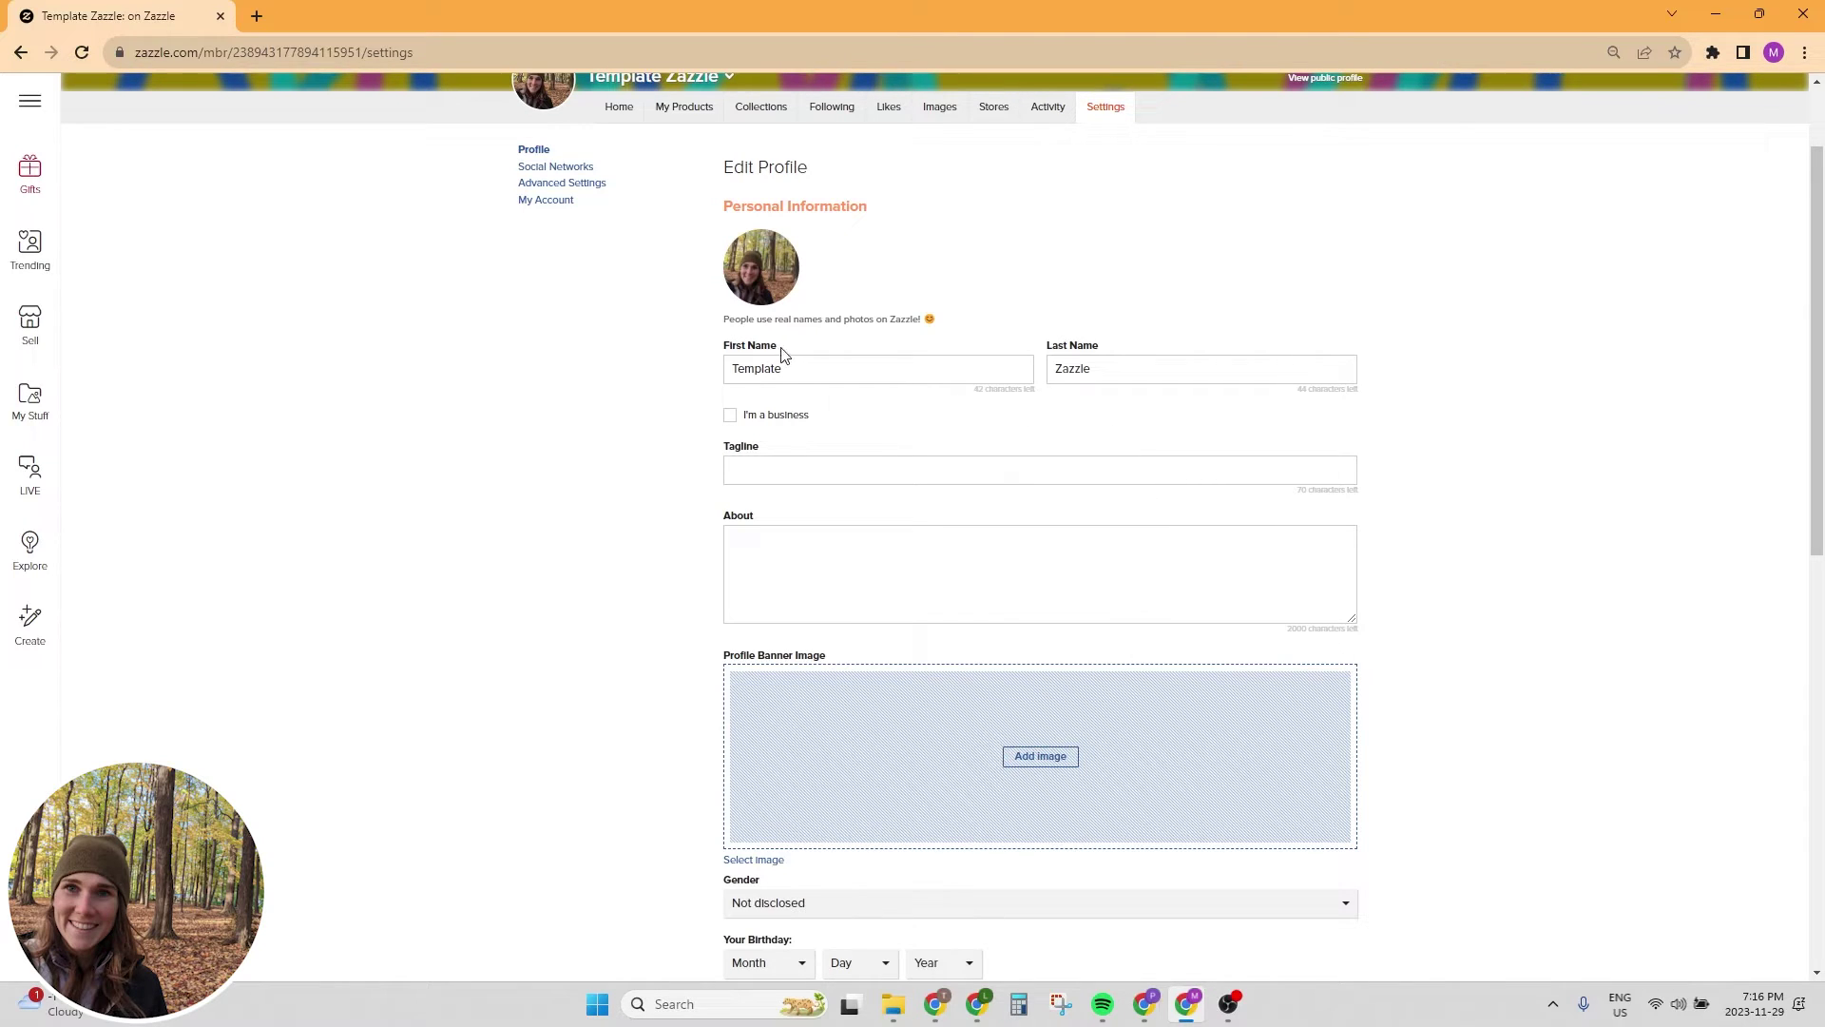
pyautogui.moveTo(756, 321); pyautogui.dragTo(912, 317)
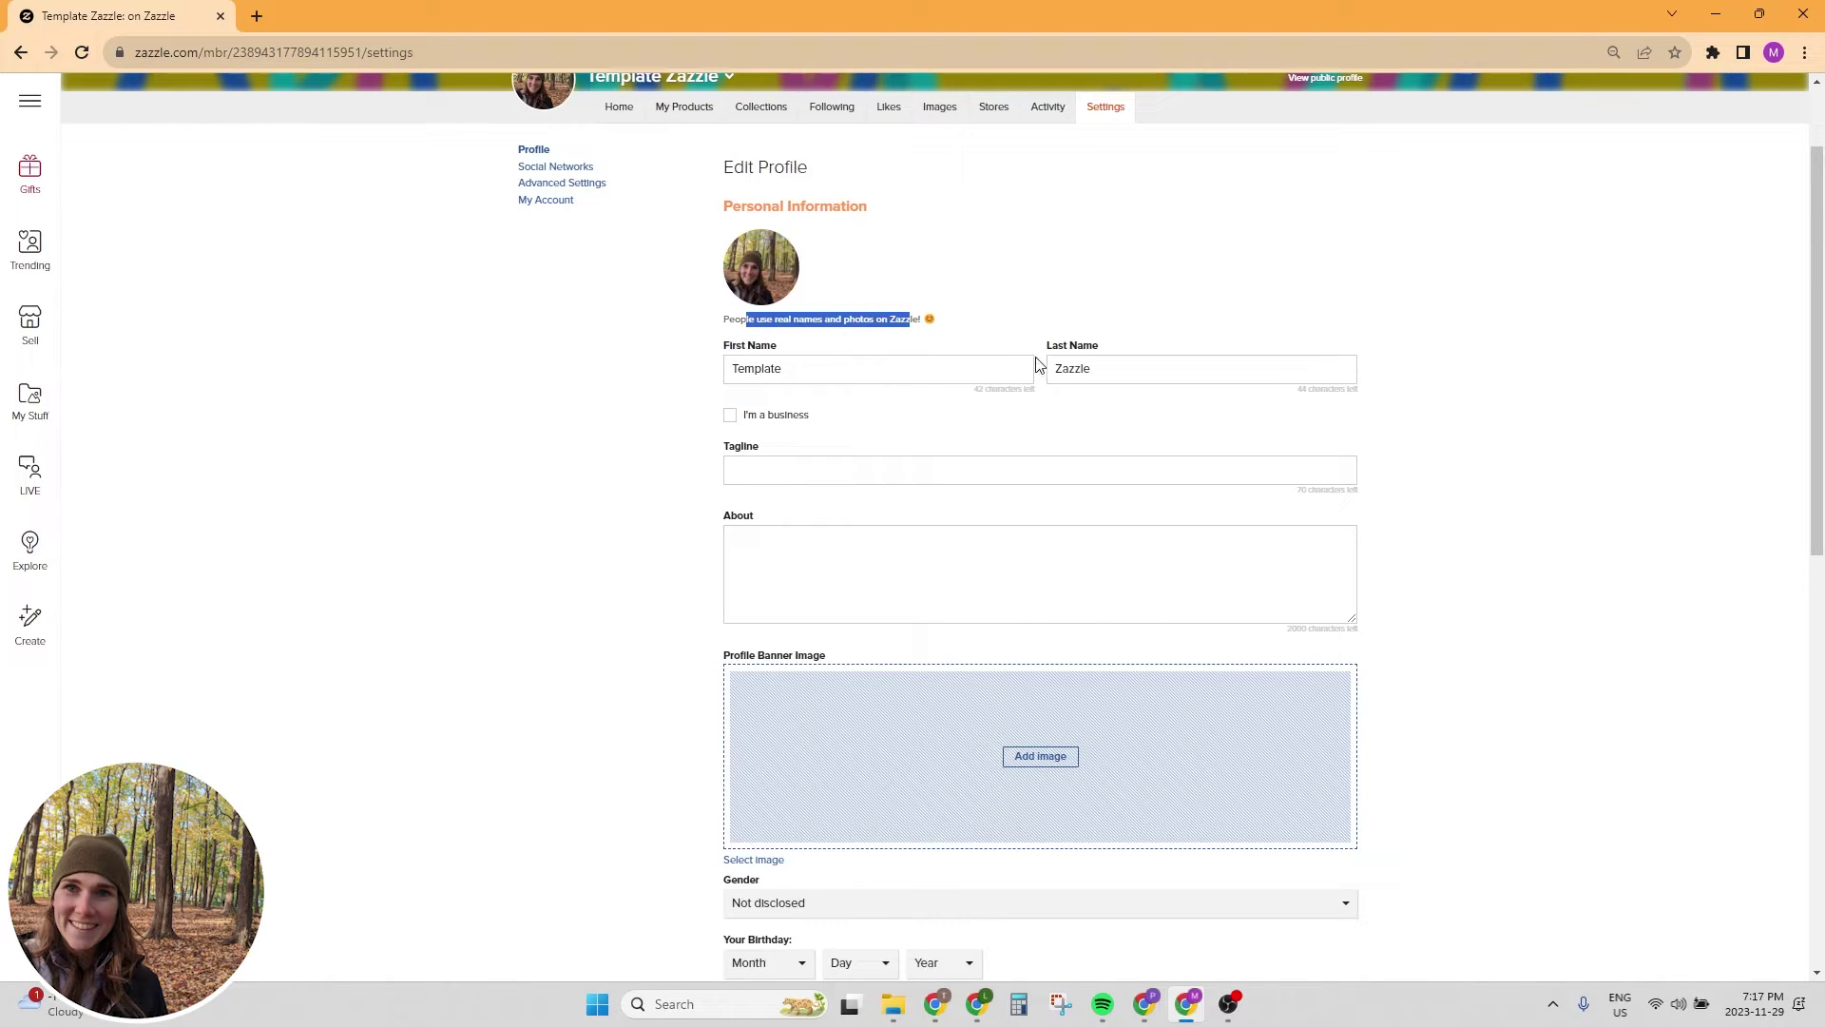
pyautogui.click(1068, 304)
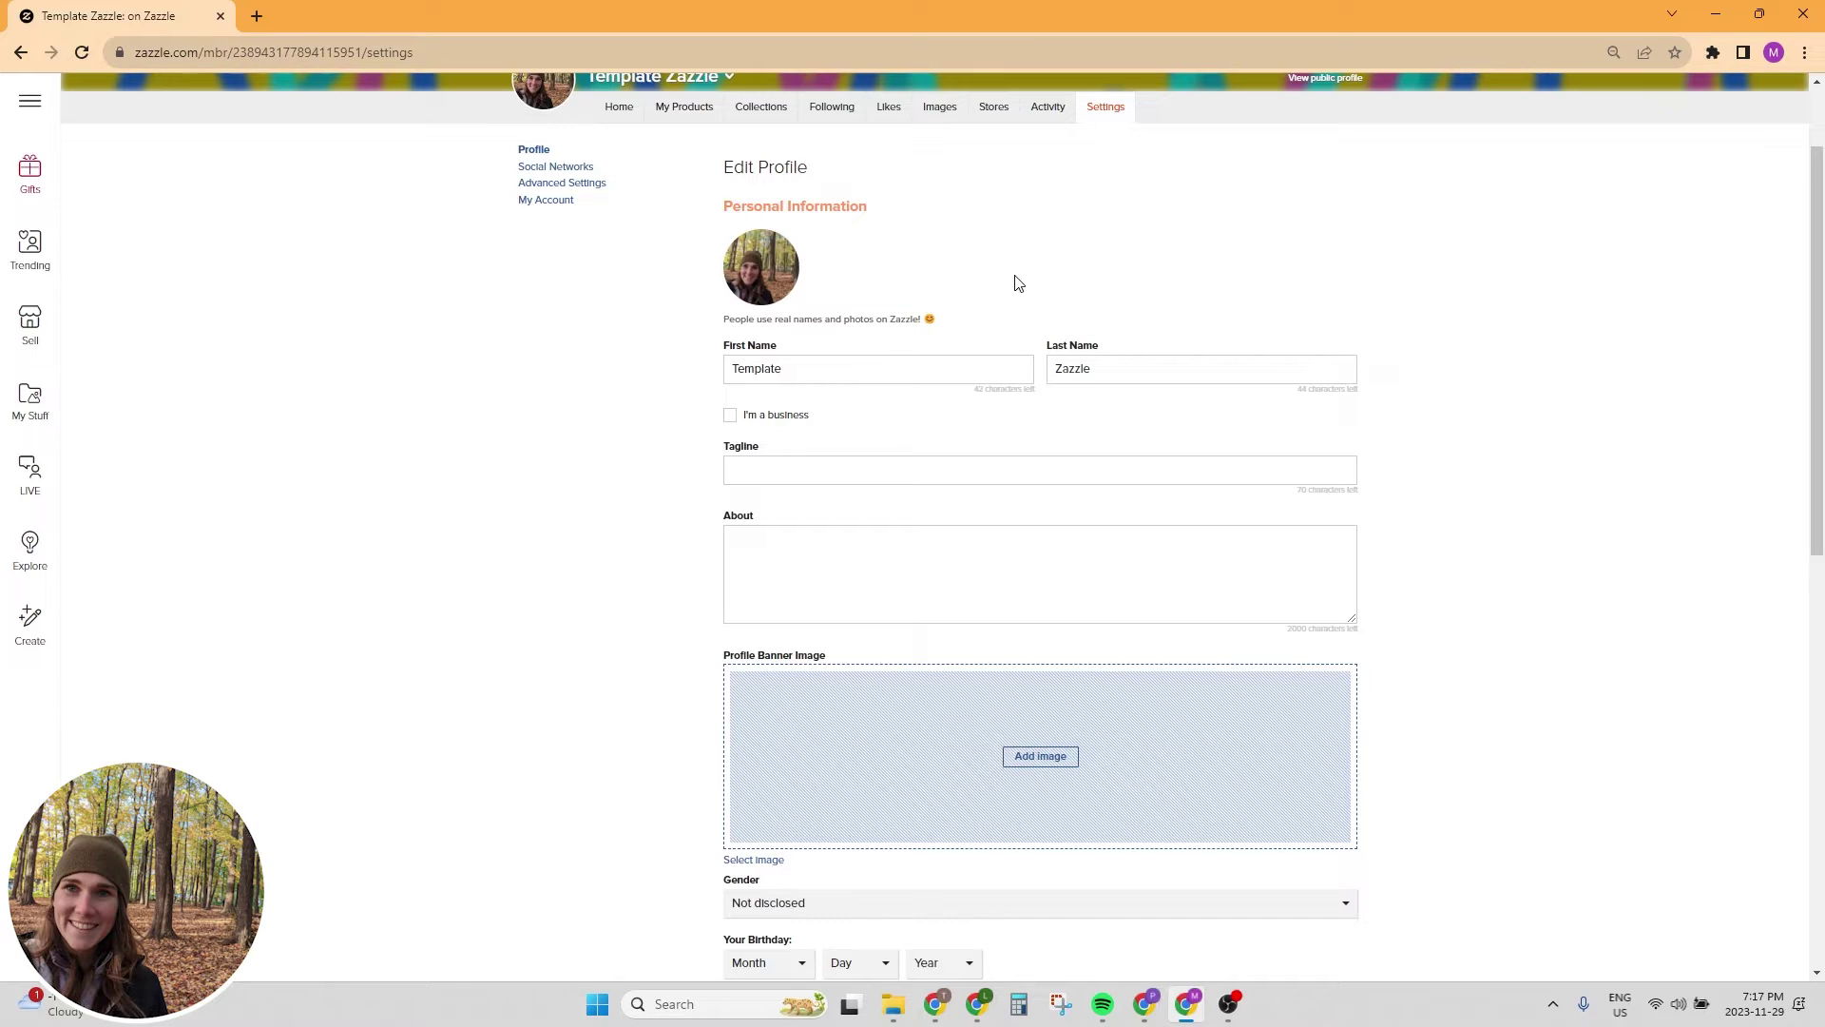
pyautogui.click(777, 419)
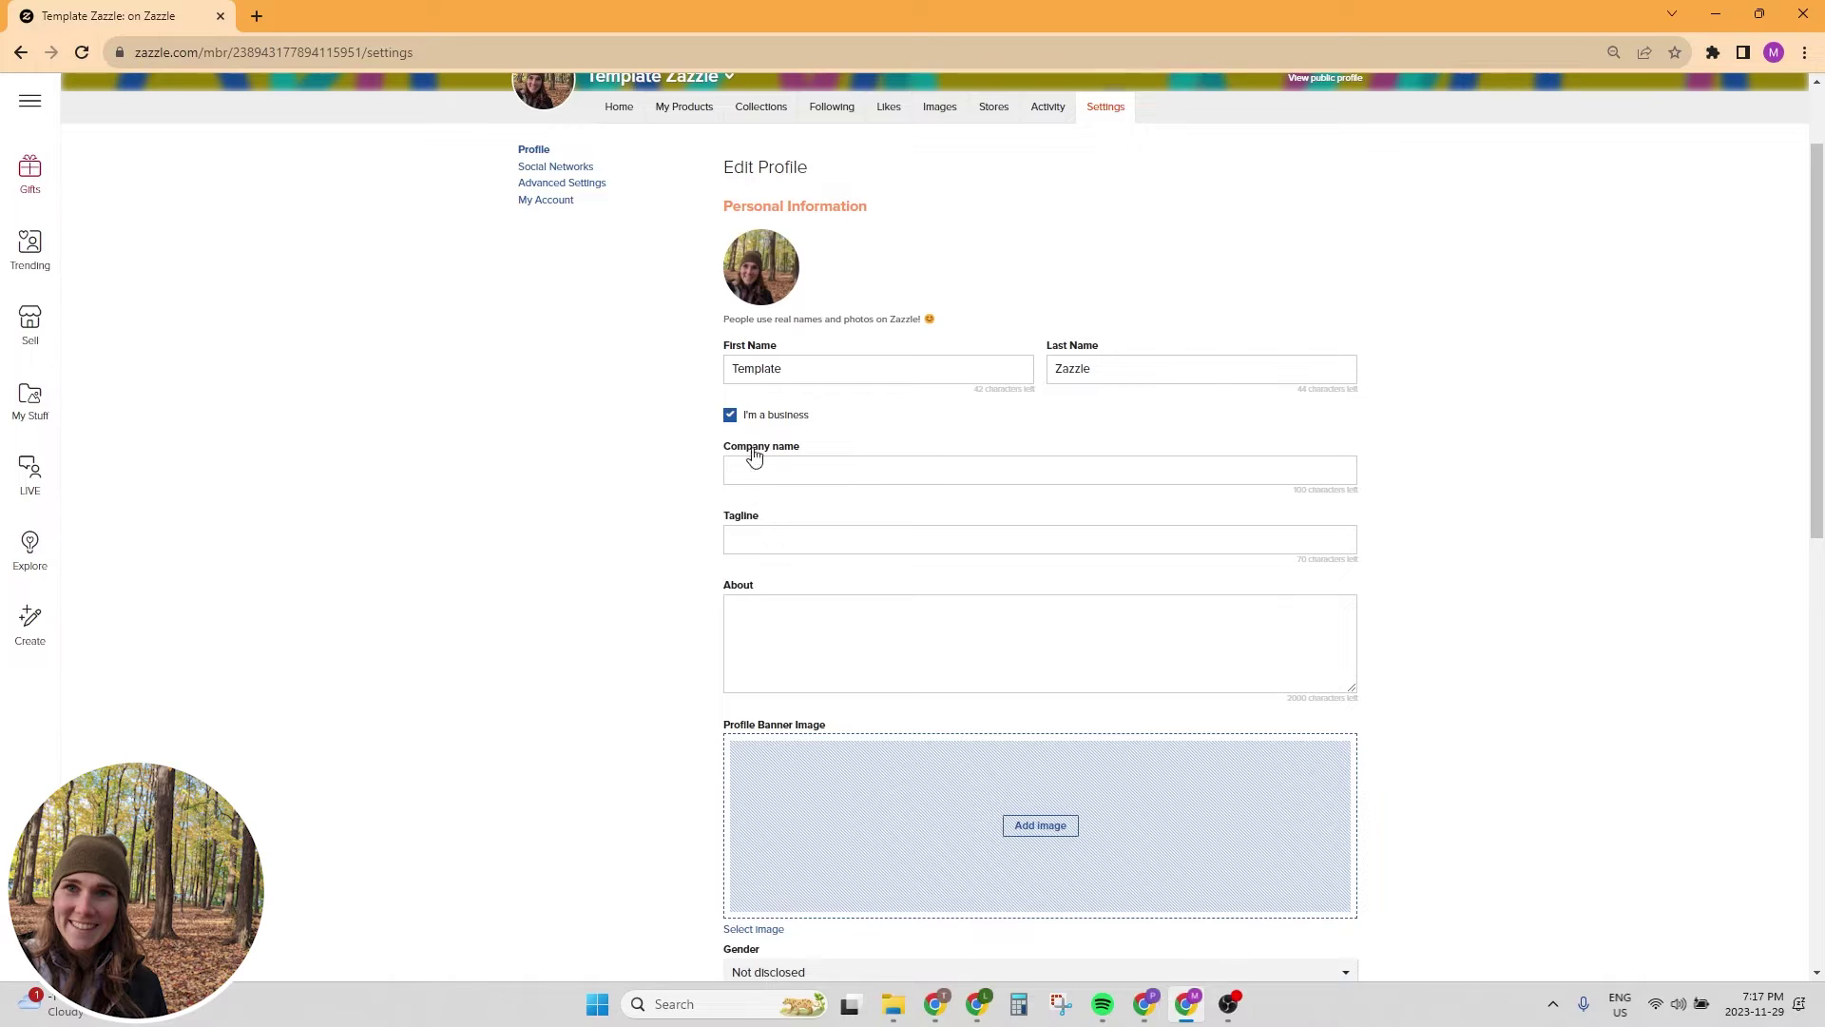
pyautogui.click(730, 414)
pyautogui.click(798, 478)
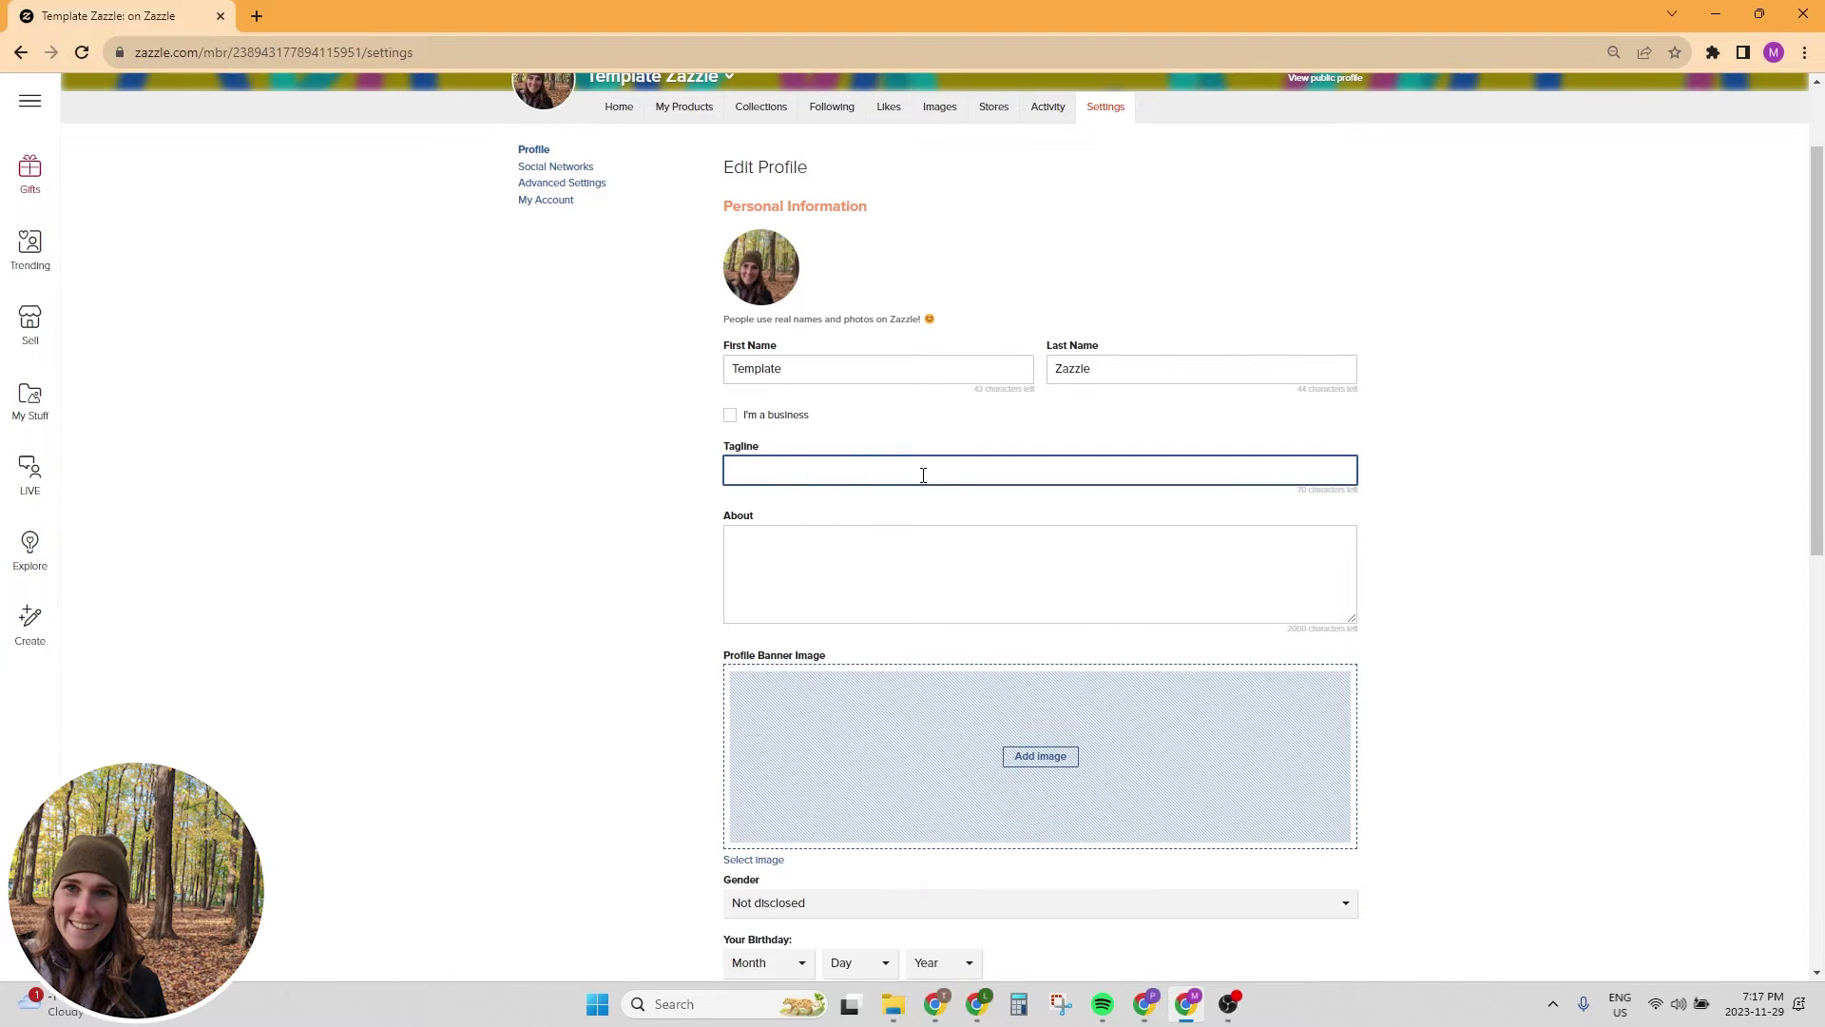
pyautogui.write('Aspiring Artist Entrepreneur')
# Write the About blurb about an aspiring artist who loves tea, books and her dog
pyautogui.click(983, 537)
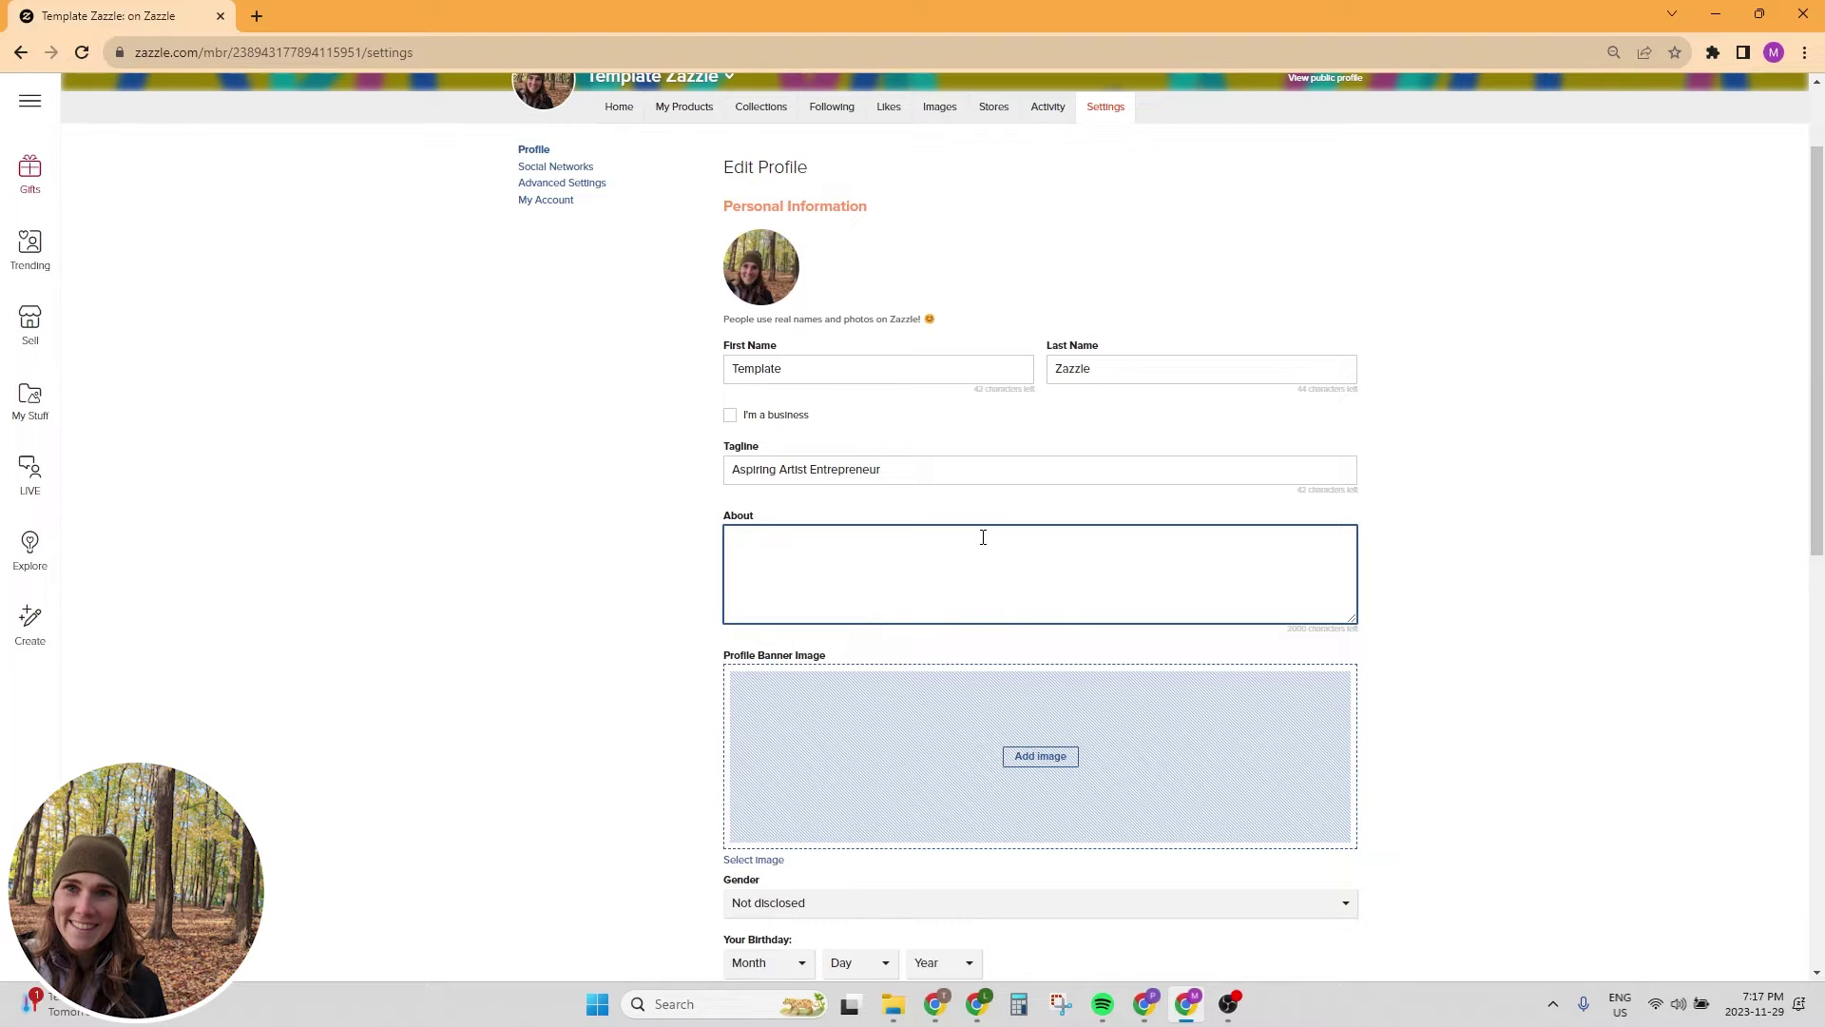
pyautogui.write("I'm an aspiring artist and entre")
pyautogui.write('preneur. I love spending time')
pyautogui.write(' cozied up to my dog w')
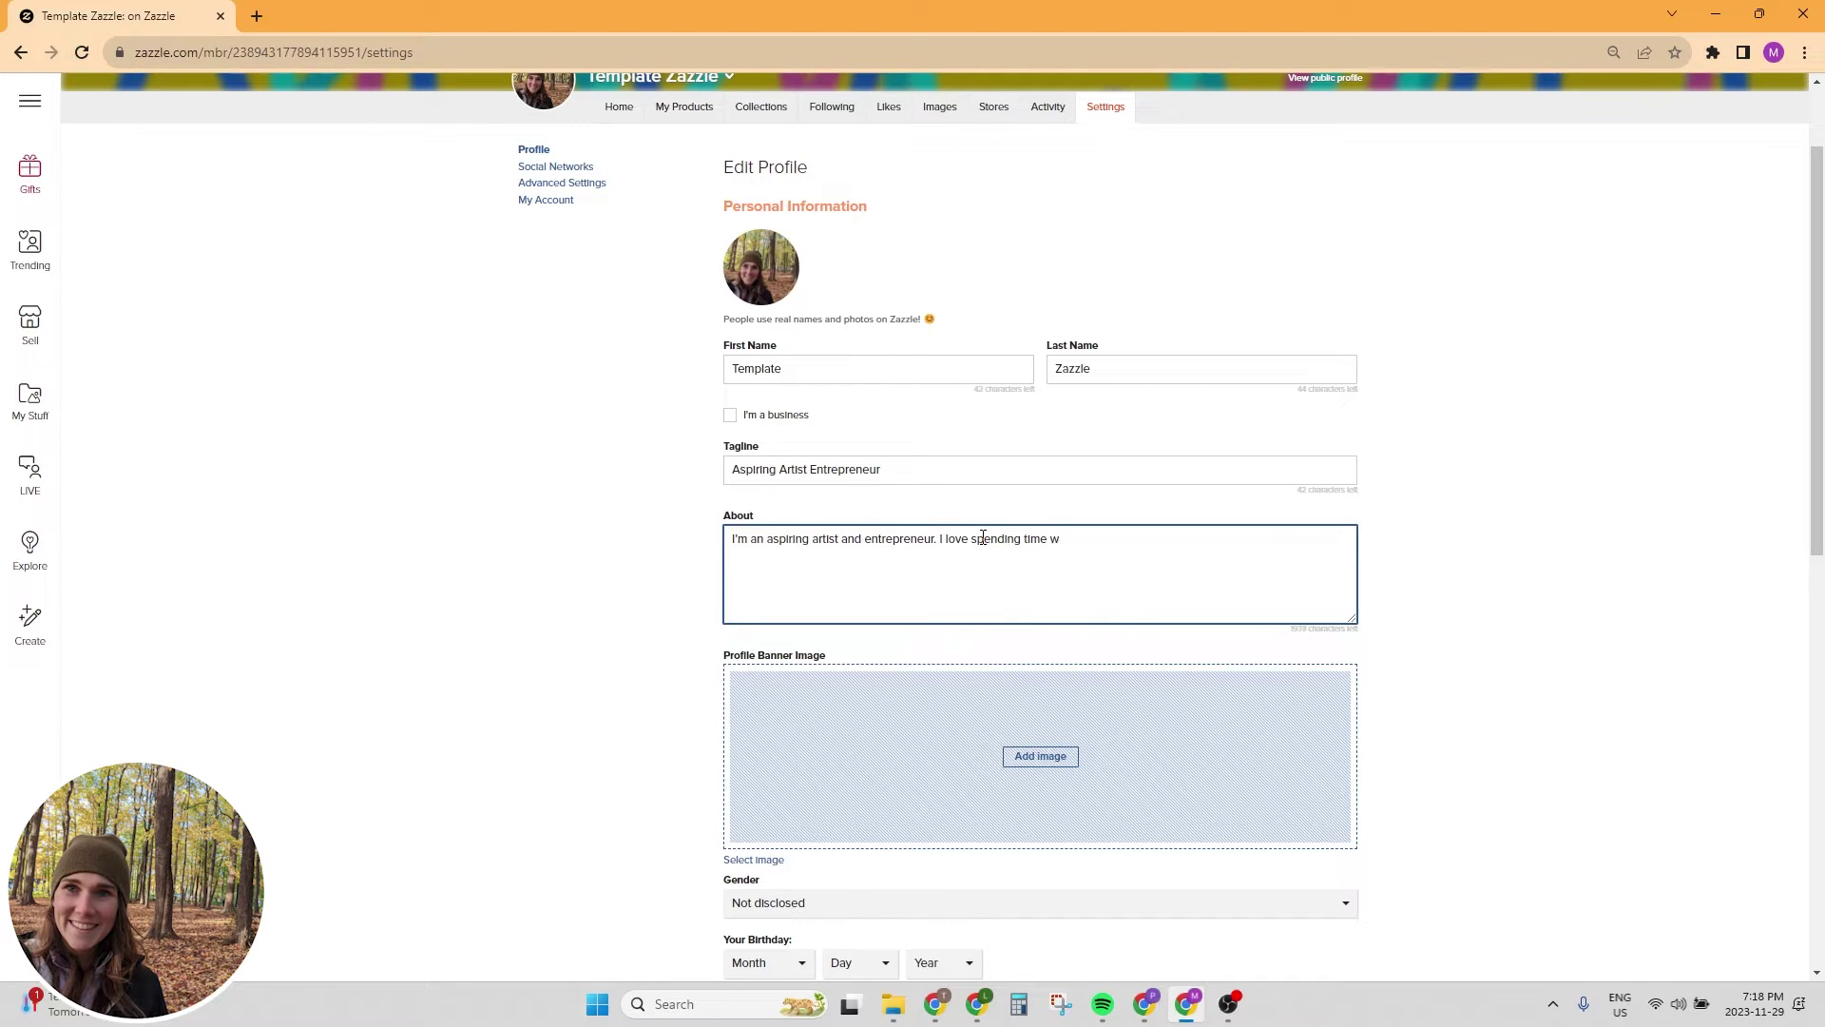
pyautogui.press('BackSpace')
pyautogui.write('cozied up to my dog with a')
pyautogui.write(' hot cup of tea while reading a book.')
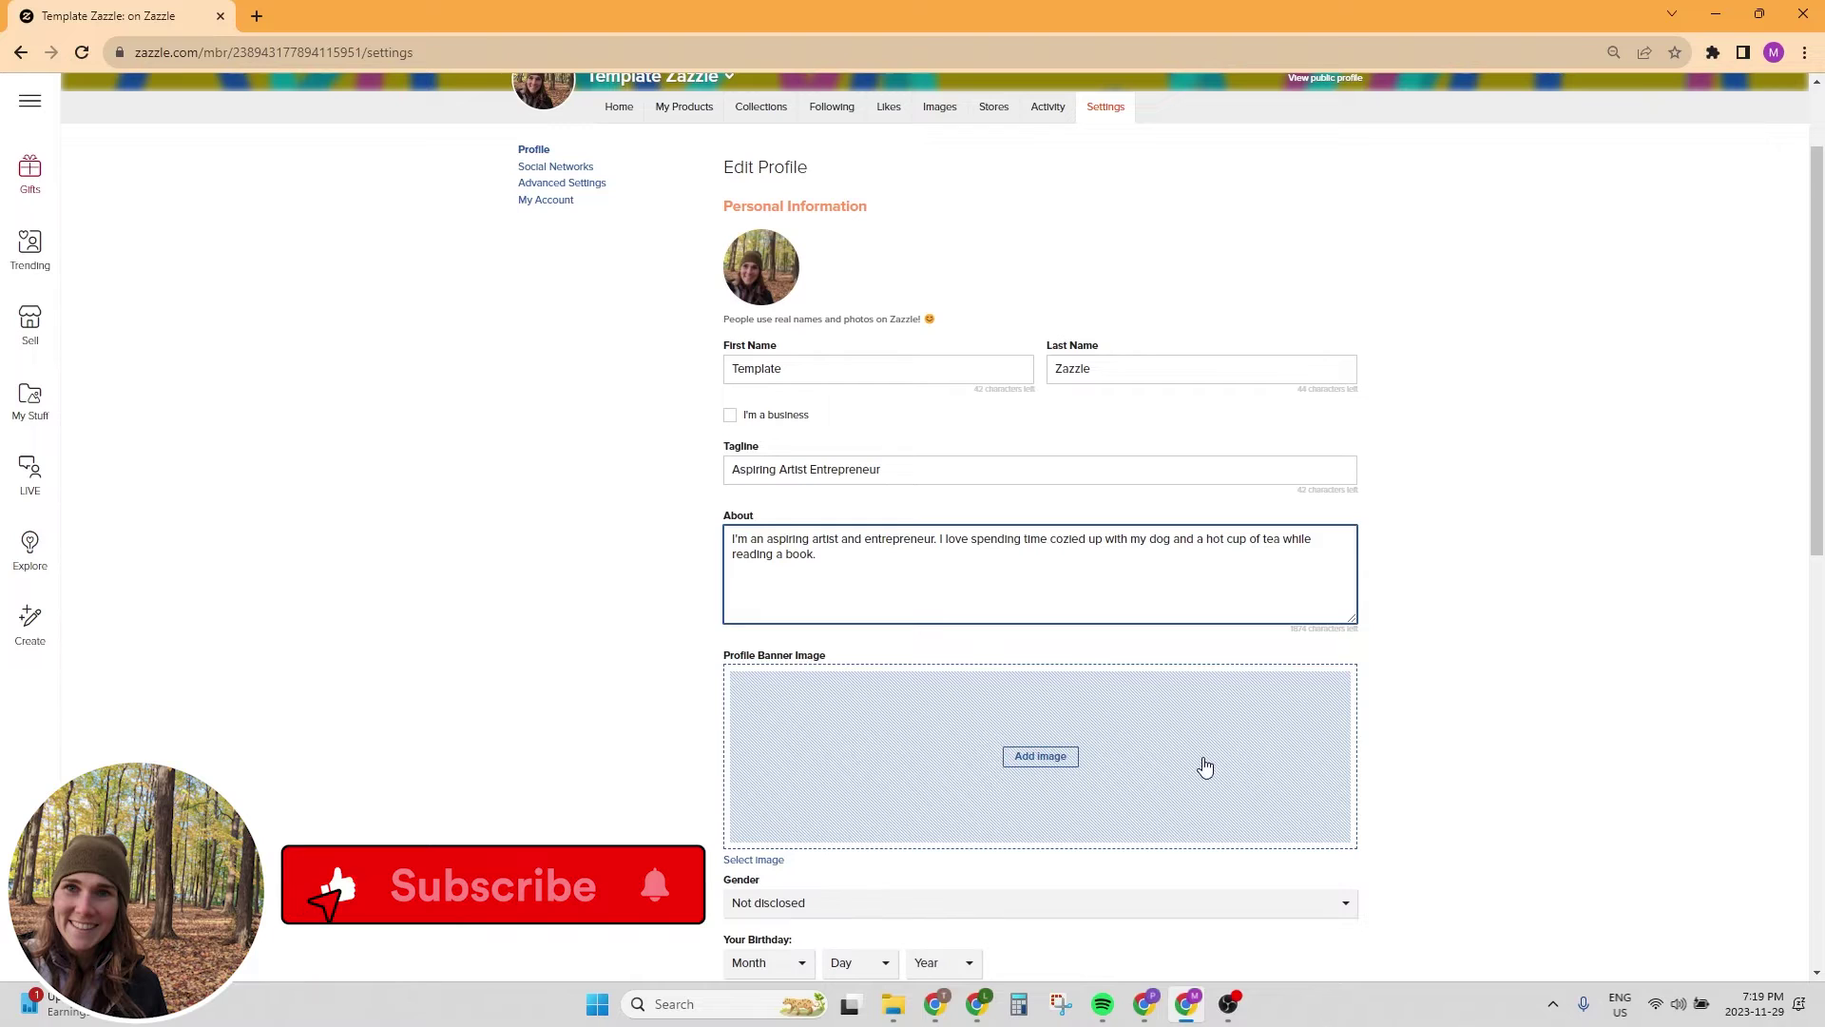
# Set a newly uploaded image as the profile banner, leaving gender unchanged
pyautogui.click(1046, 757)
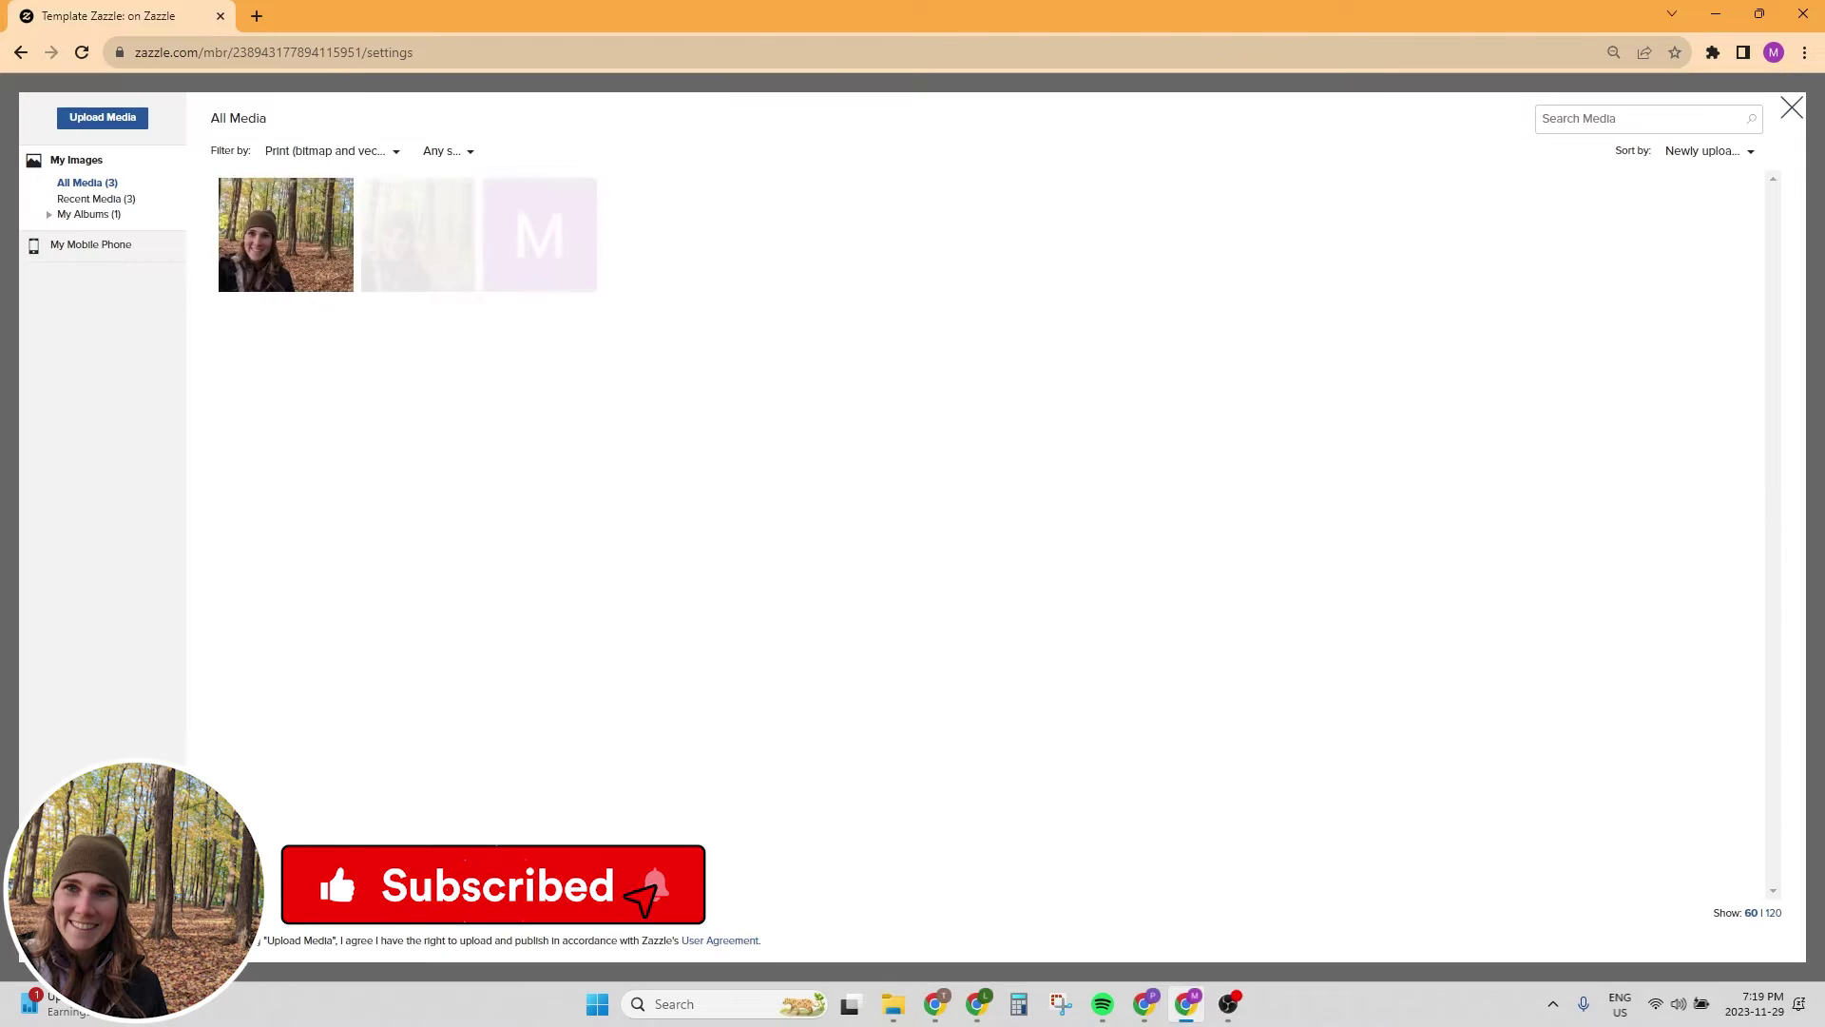
pyautogui.click(521, 273)
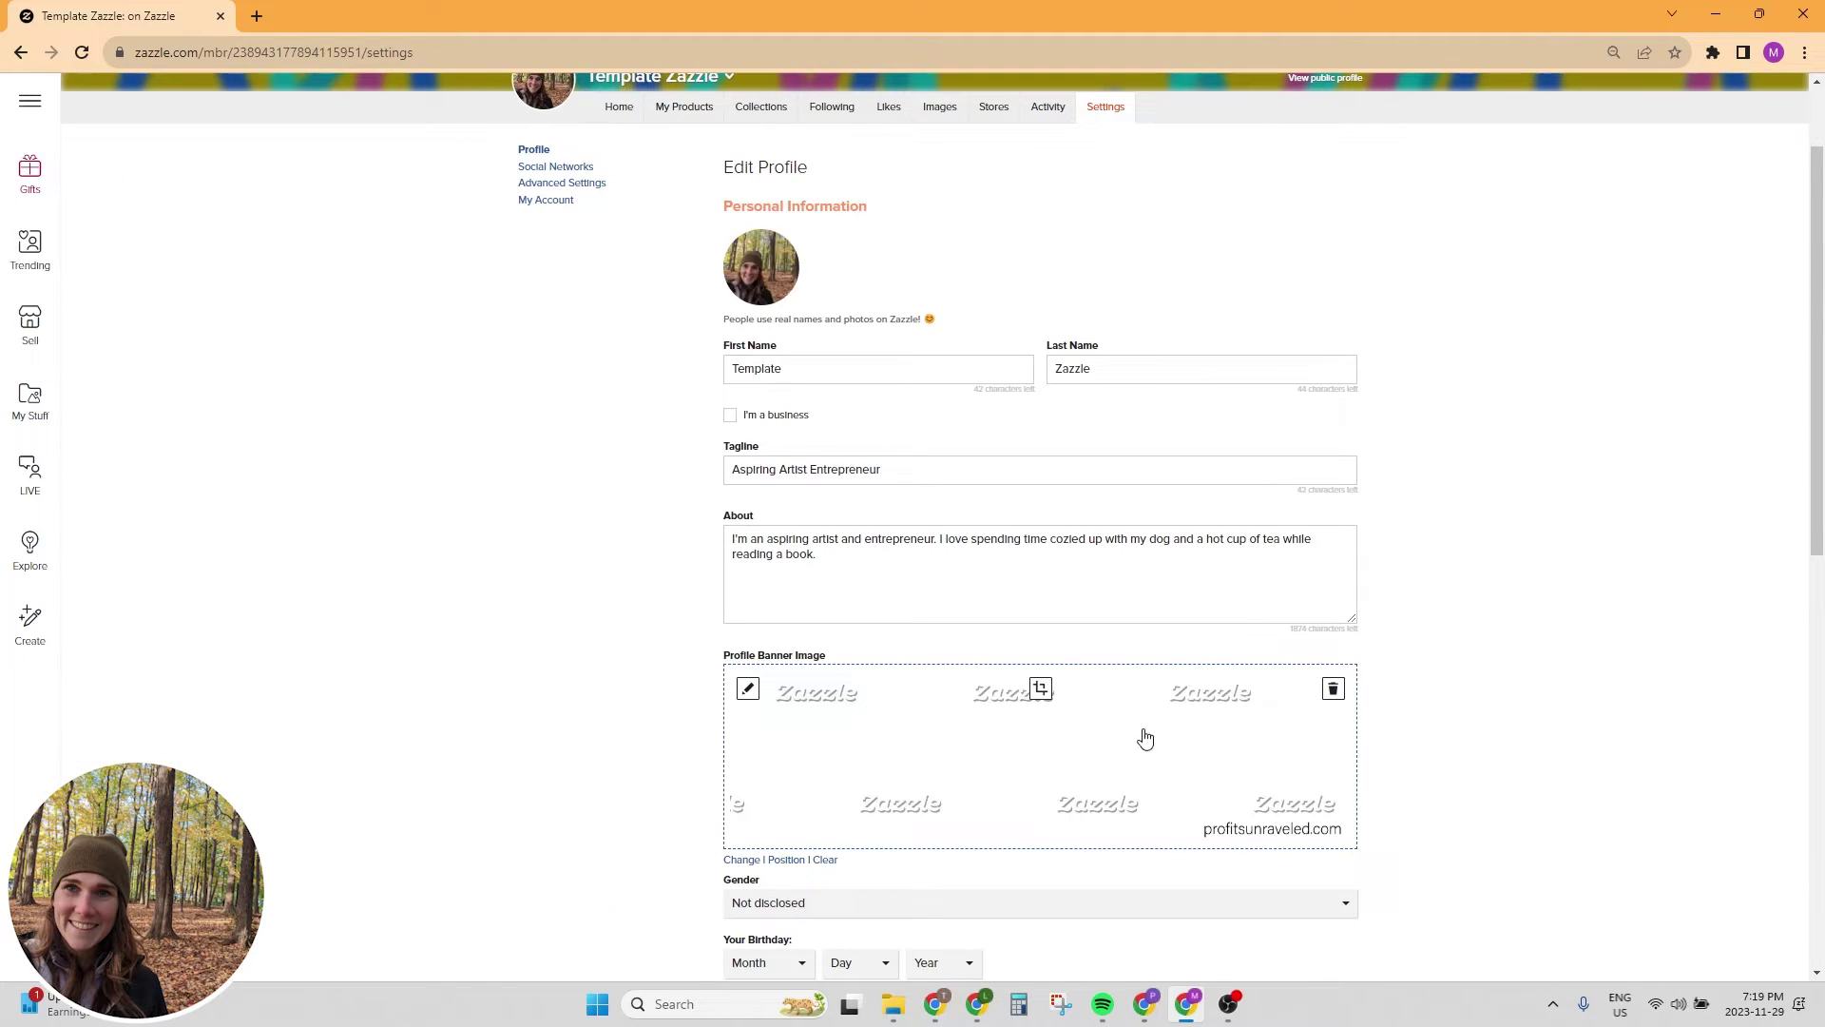
pyautogui.scroll(-4, 1145, 739)
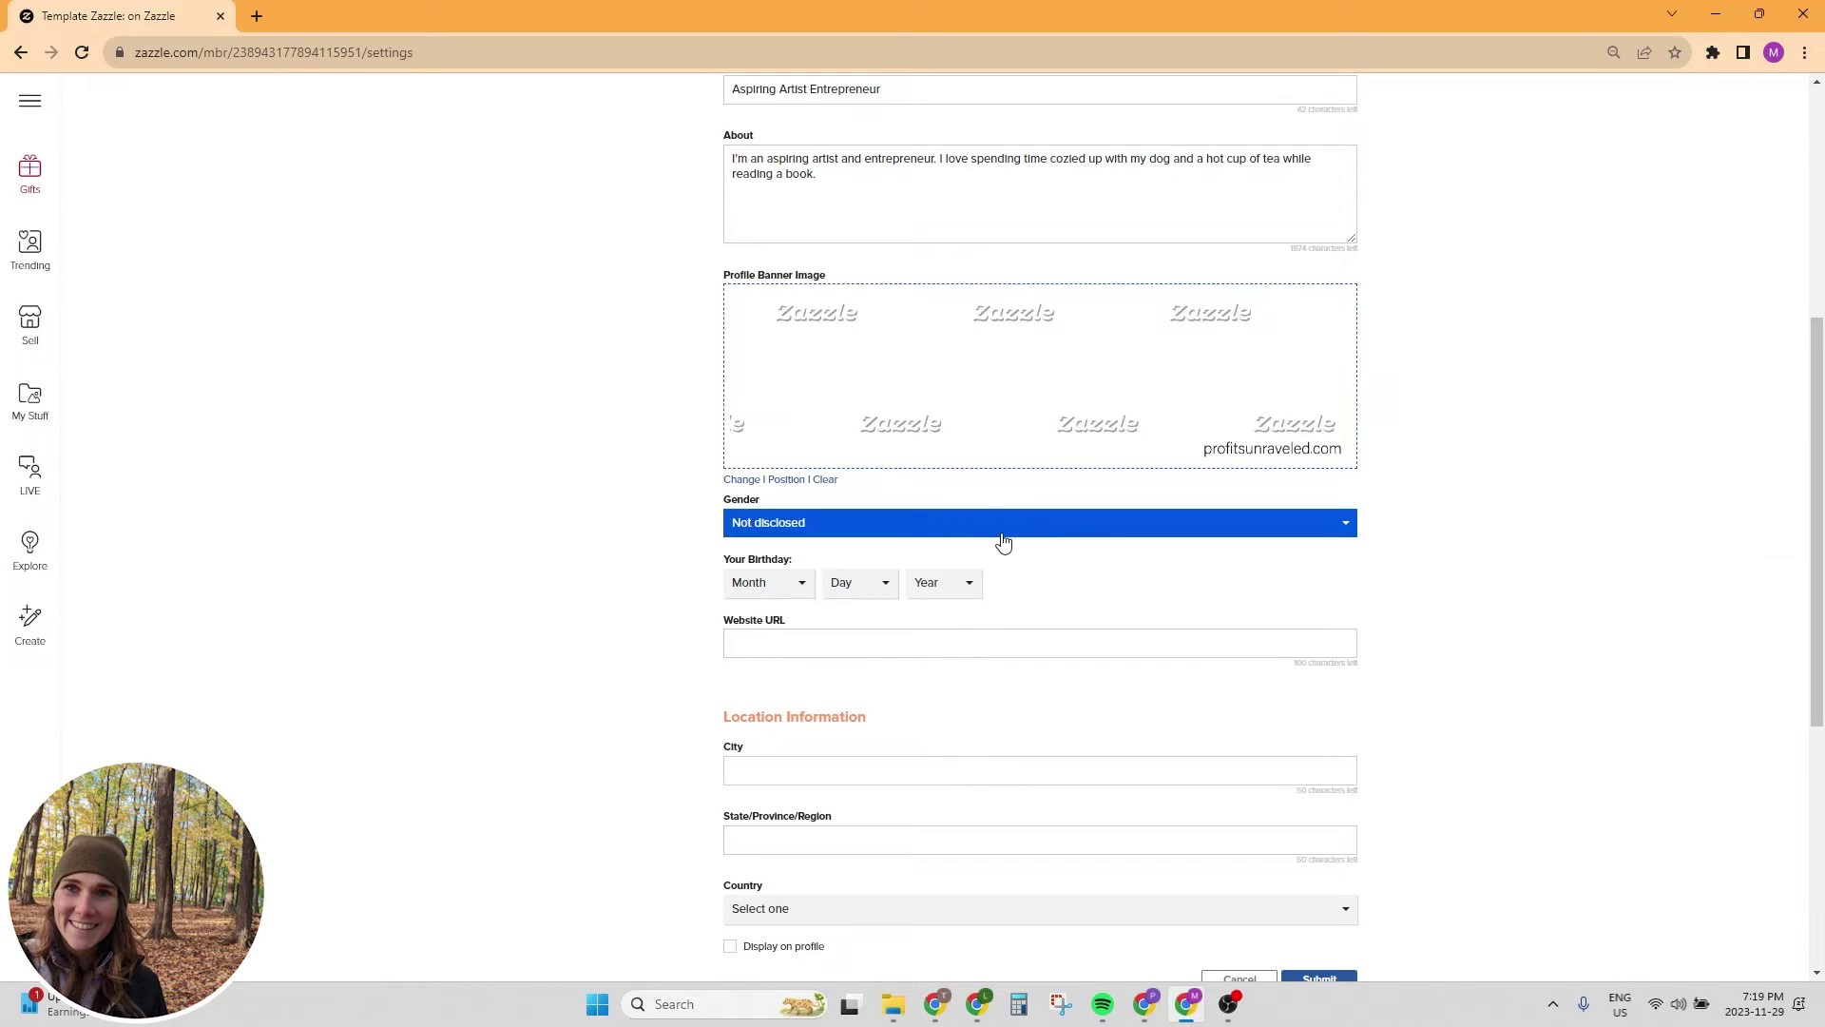
pyautogui.click(935, 538)
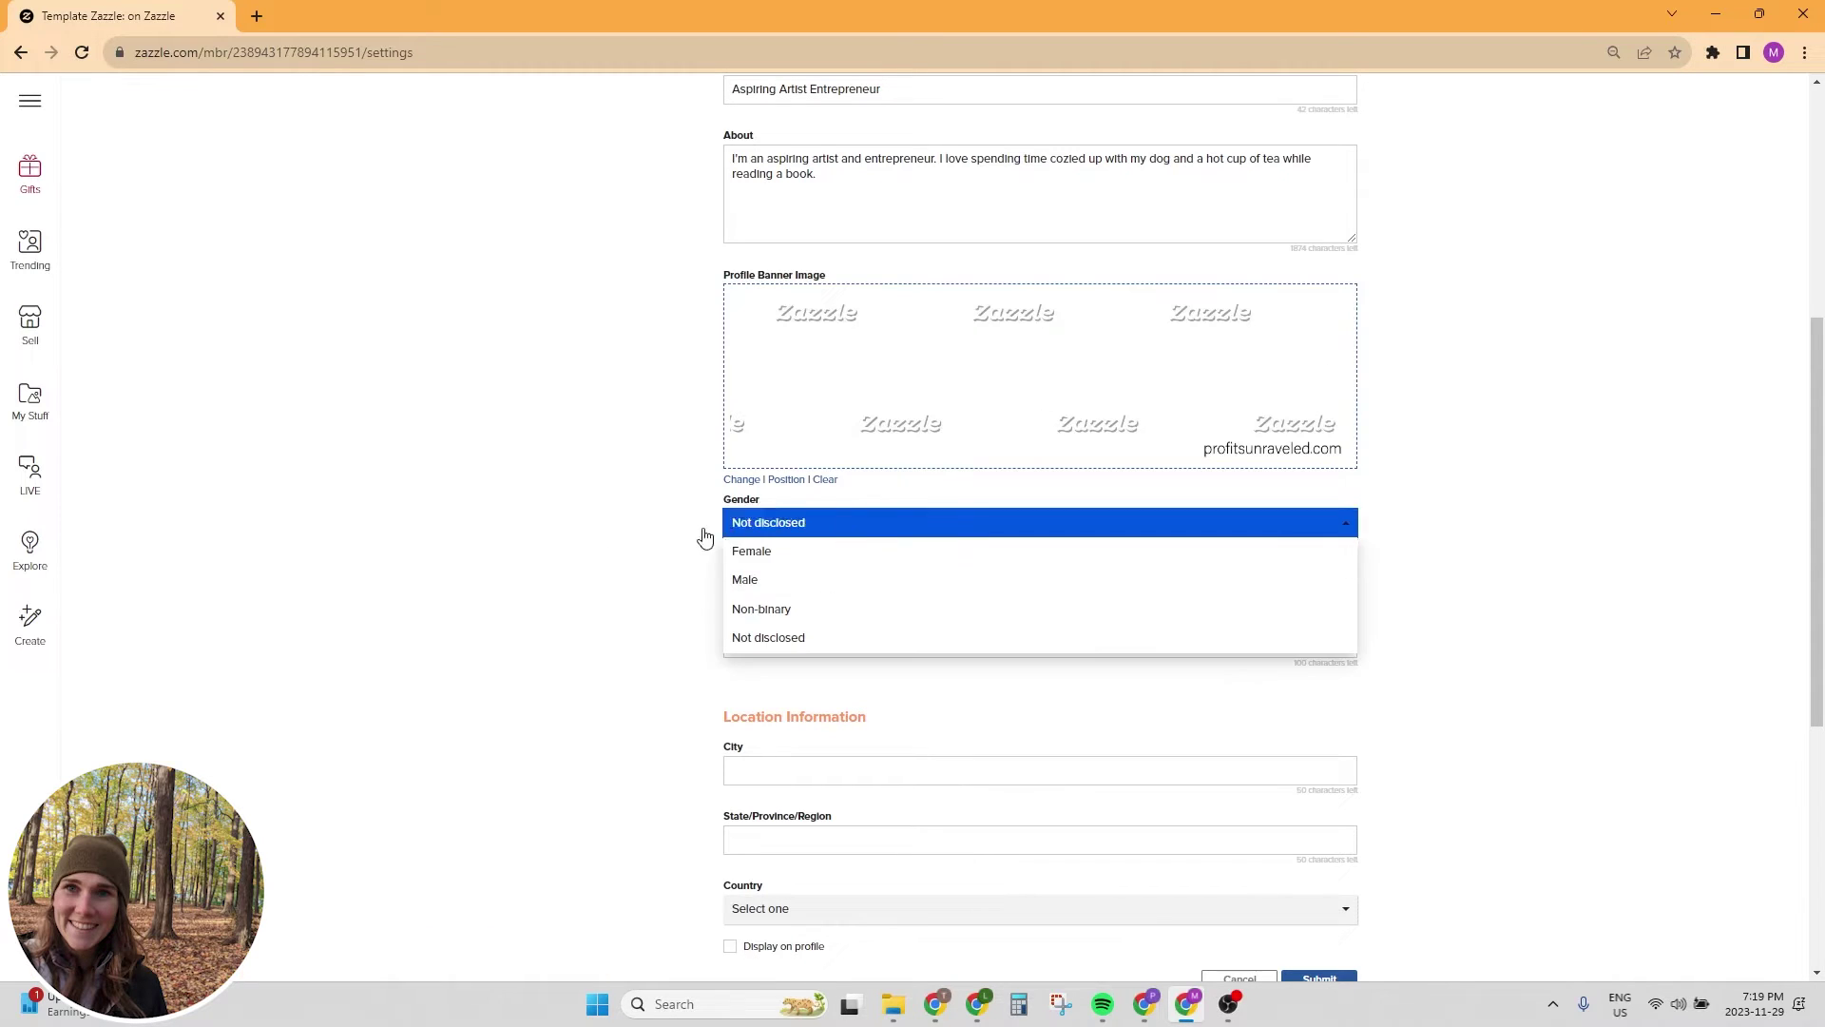
pyautogui.click(613, 561)
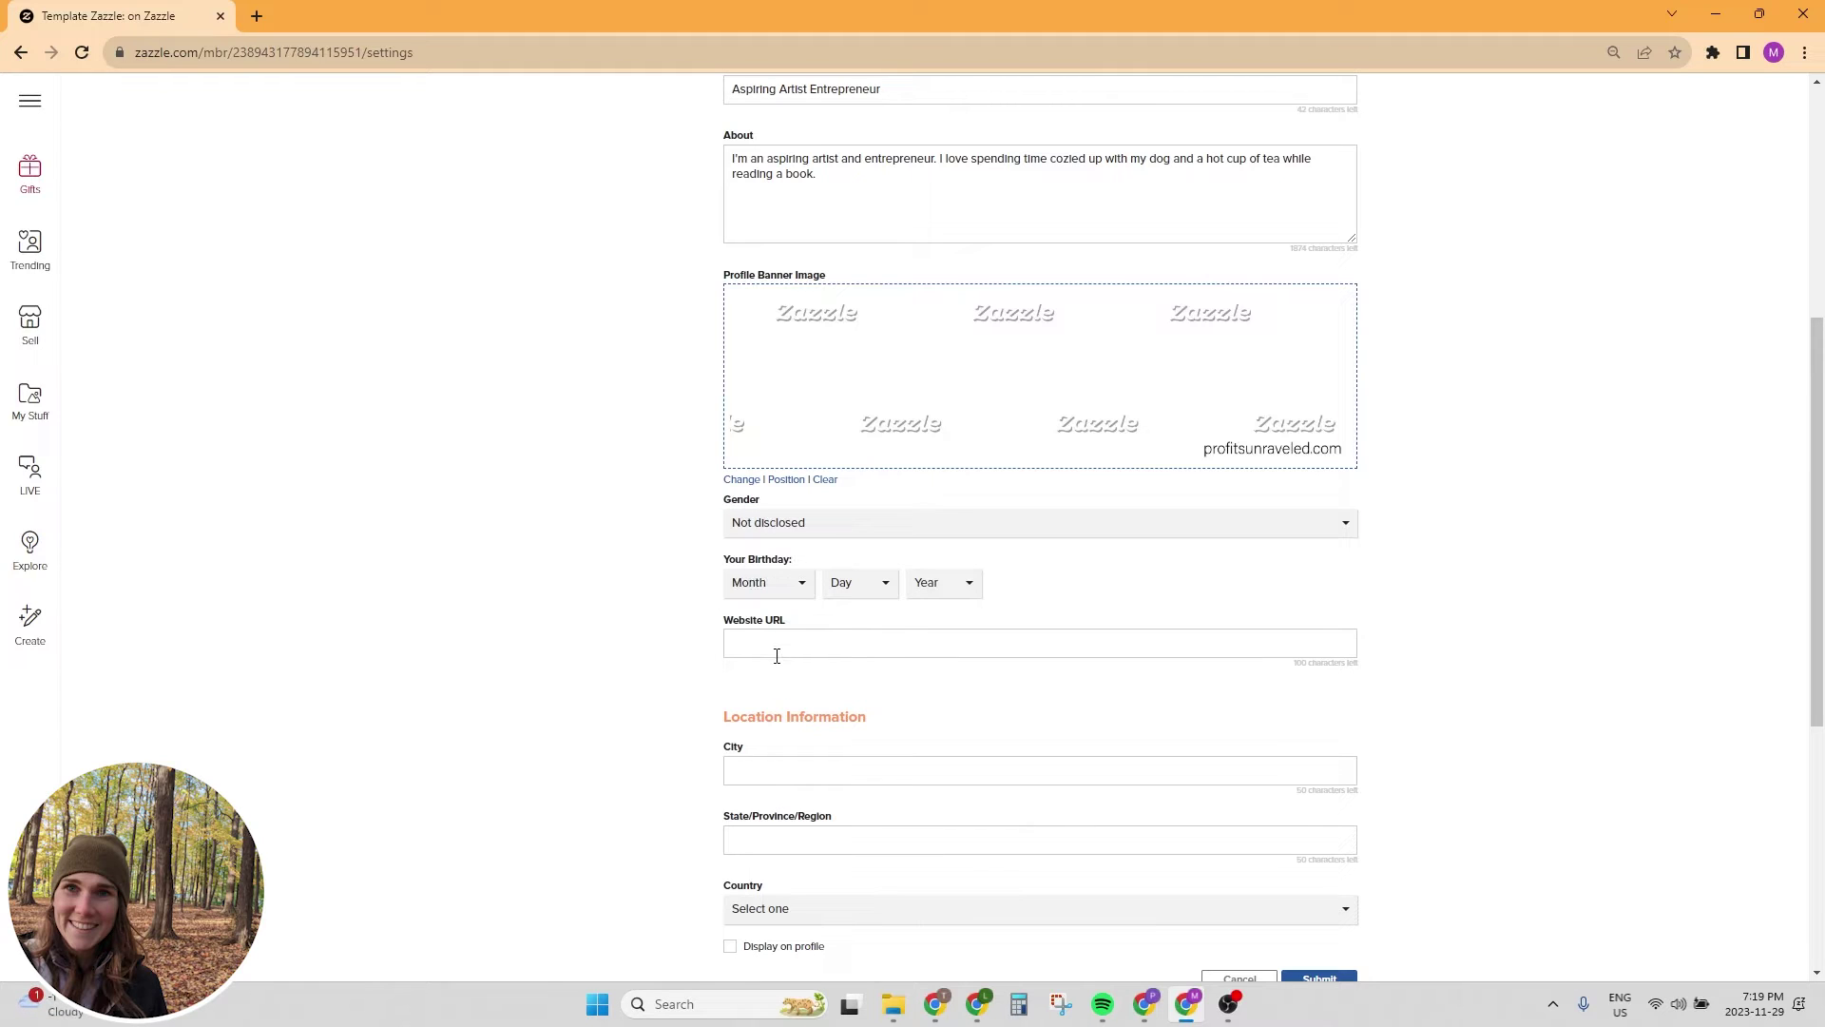
# Save the profile changes and bring up the Social Media Links settings
pyautogui.scroll(-1, 800, 616)
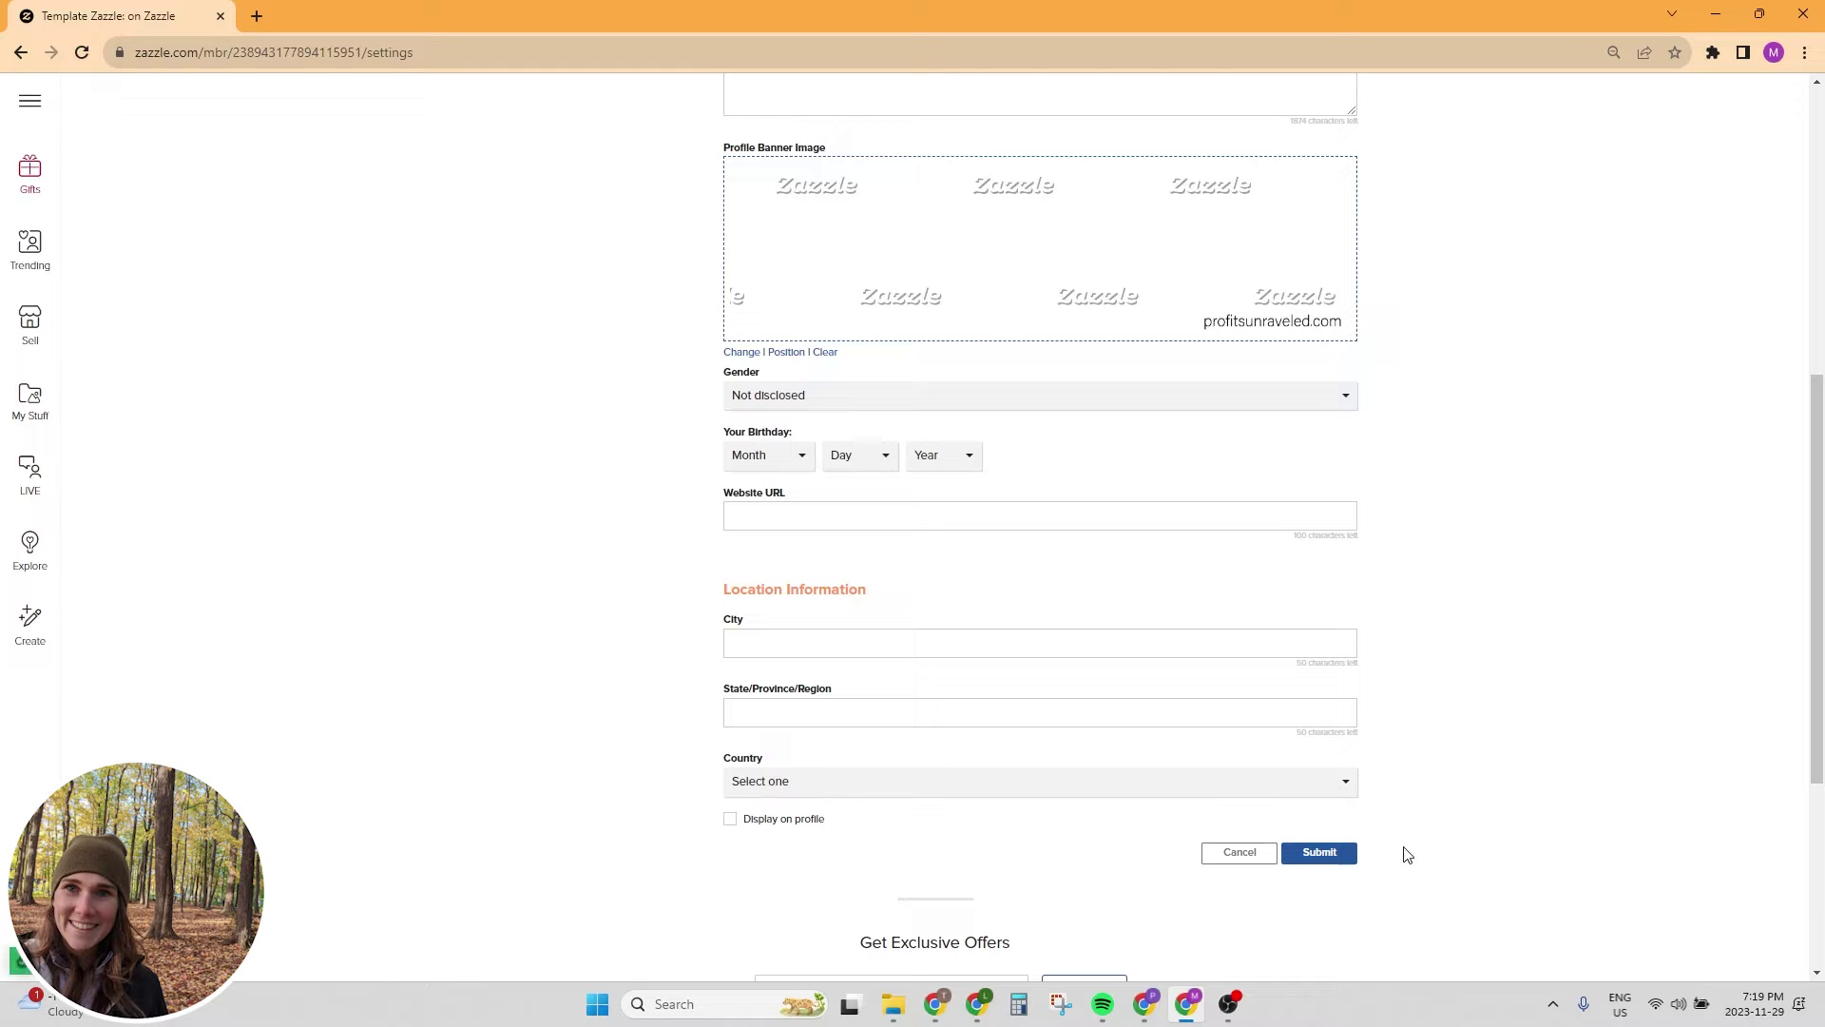
pyautogui.click(1321, 853)
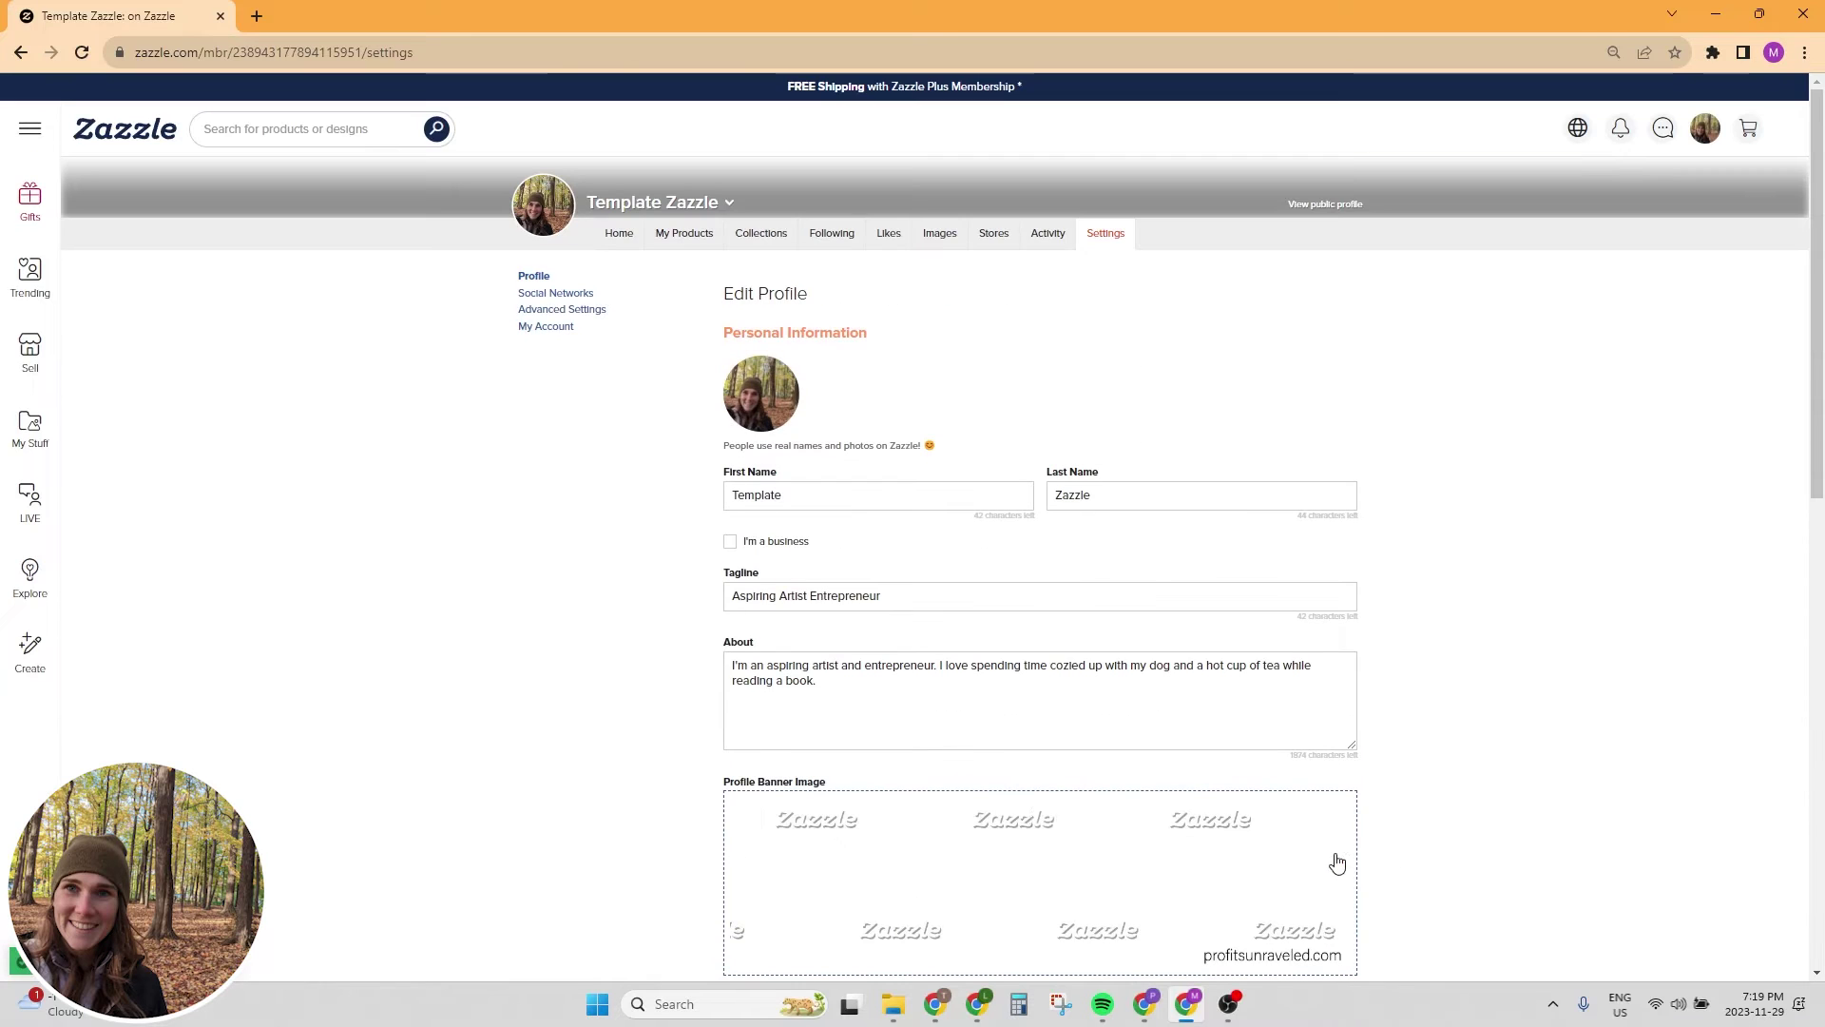
pyautogui.click(550, 296)
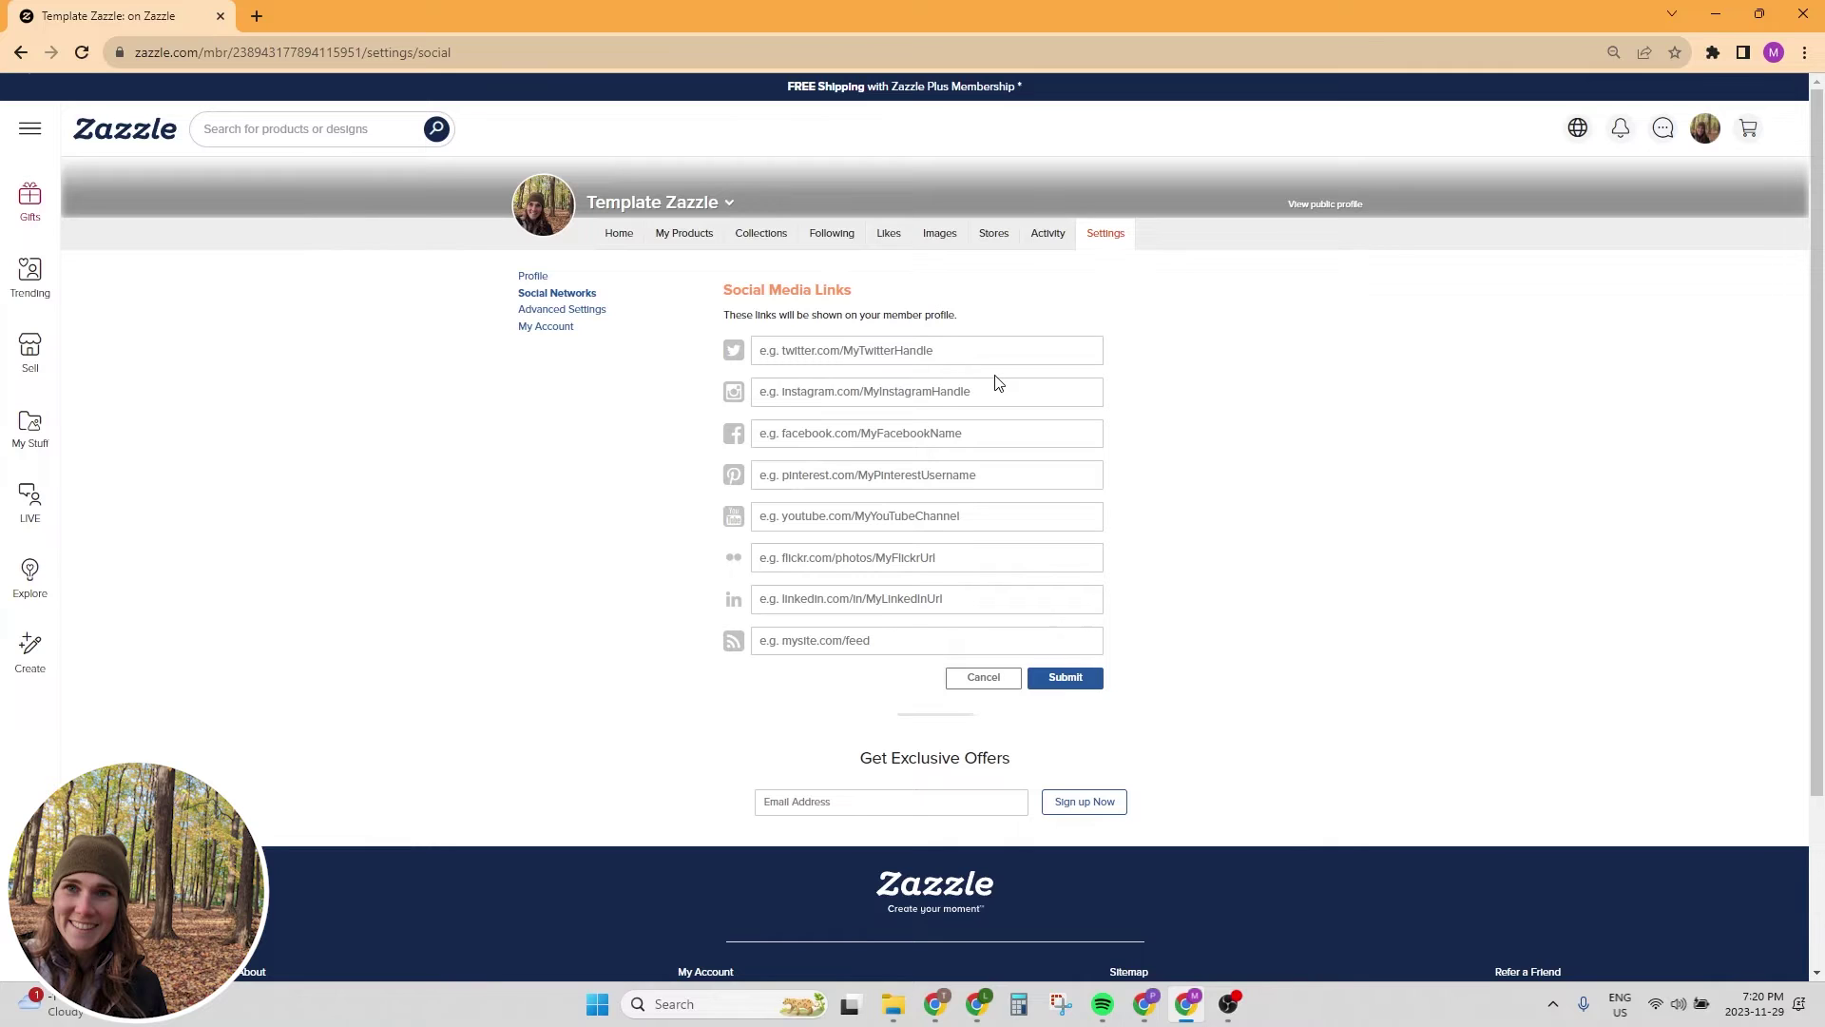
# Review the Customize Home Page options under Advanced Settings, then go back to Edit Profile
pyautogui.click(589, 311)
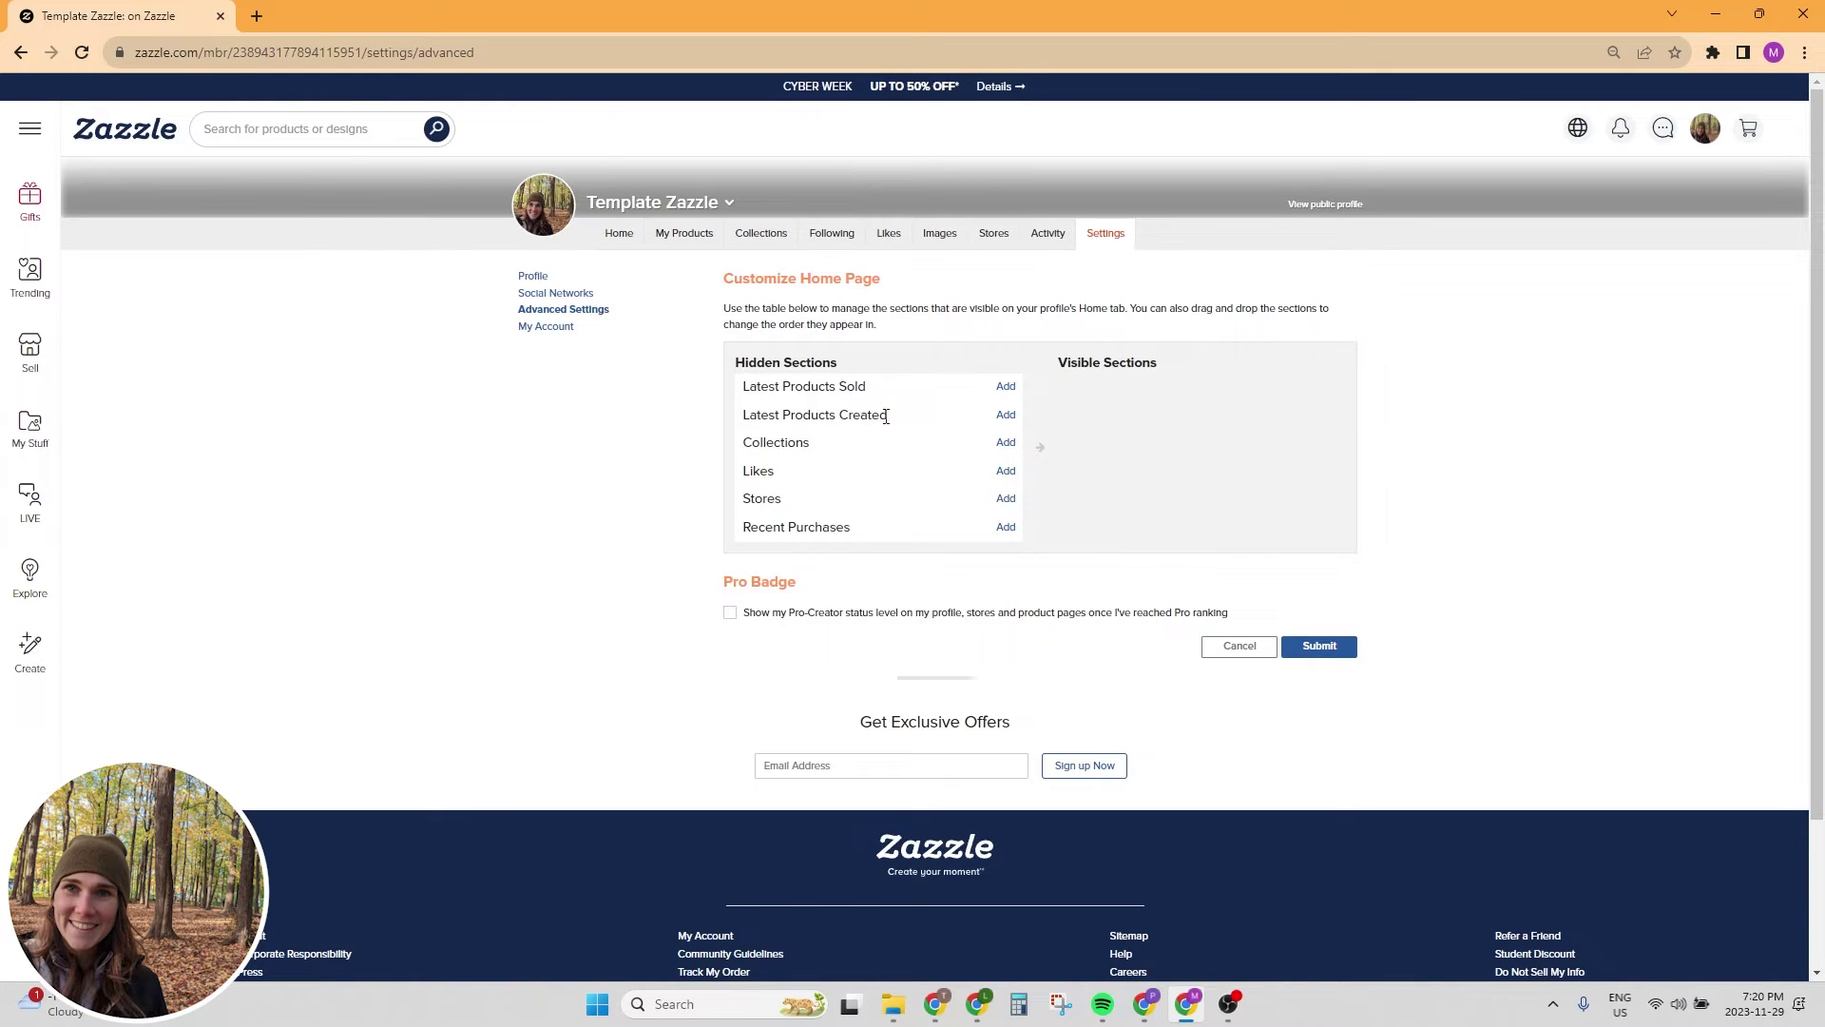
pyautogui.click(533, 276)
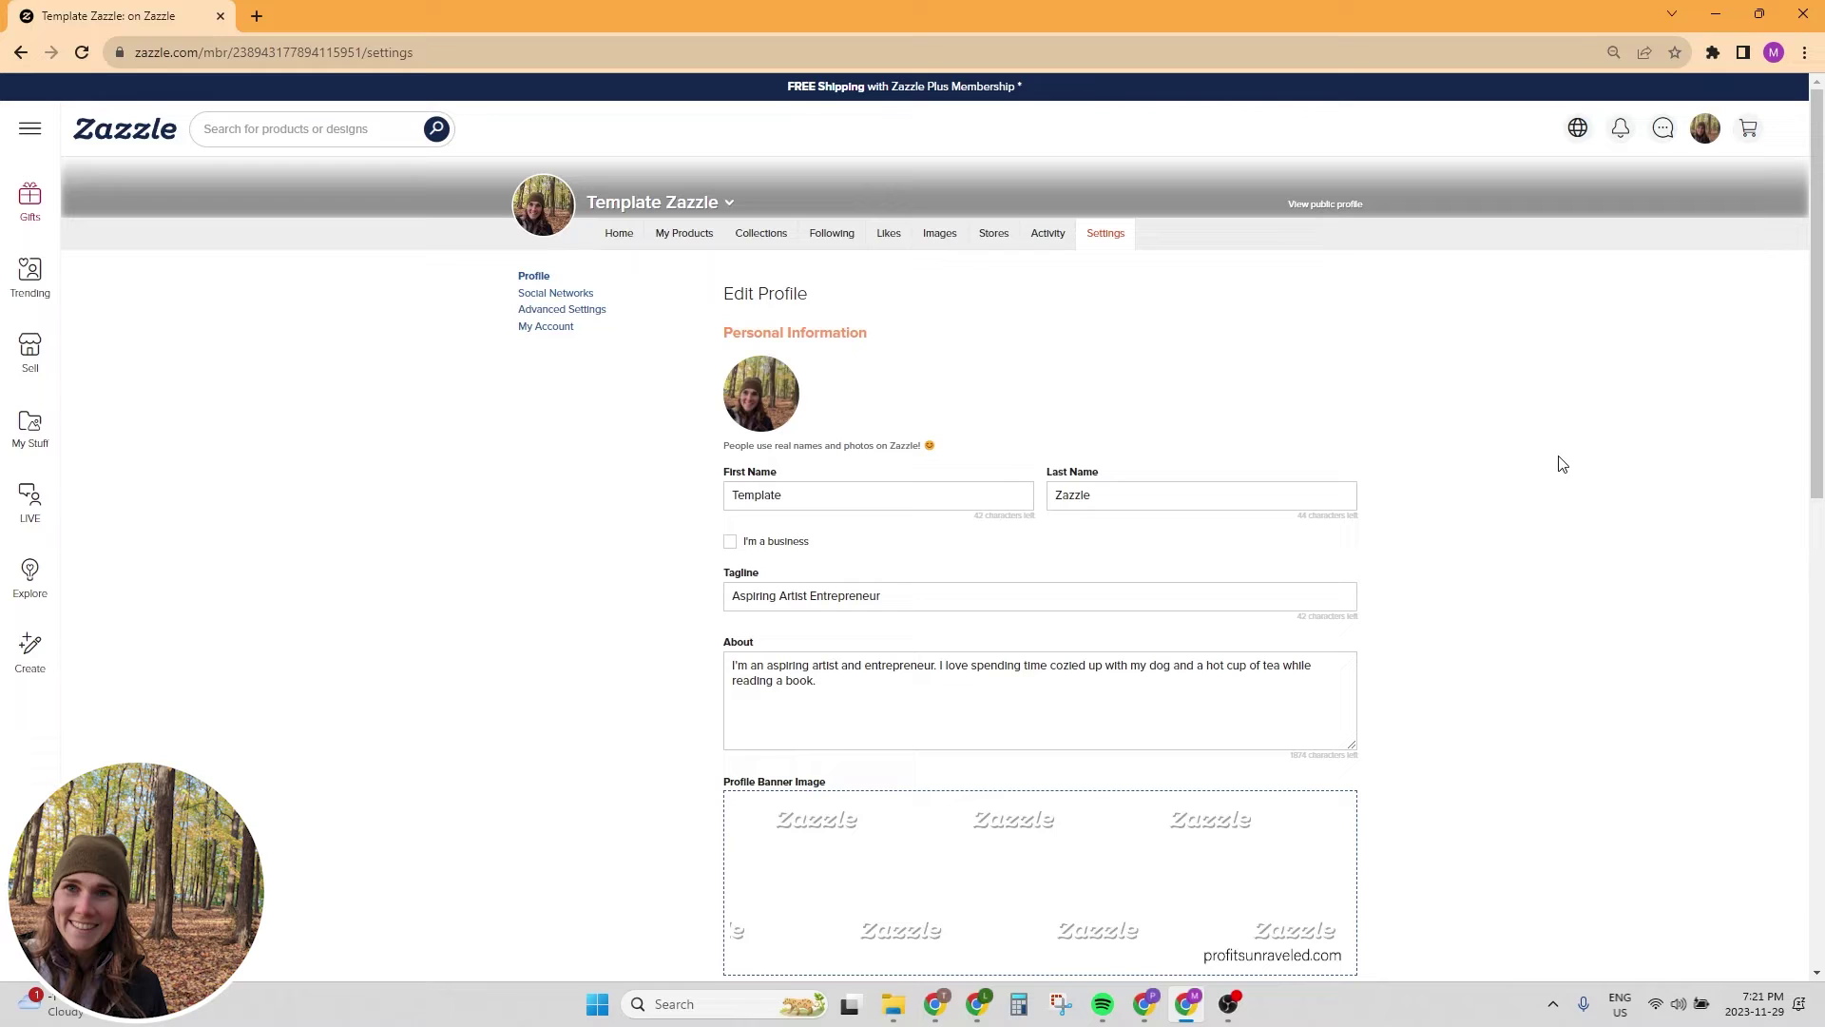
# Navigate from My Account through Earnings to the Associate Center page
pyautogui.scroll(-3, 1711, 203)
pyautogui.scroll(3, 1728, 215)
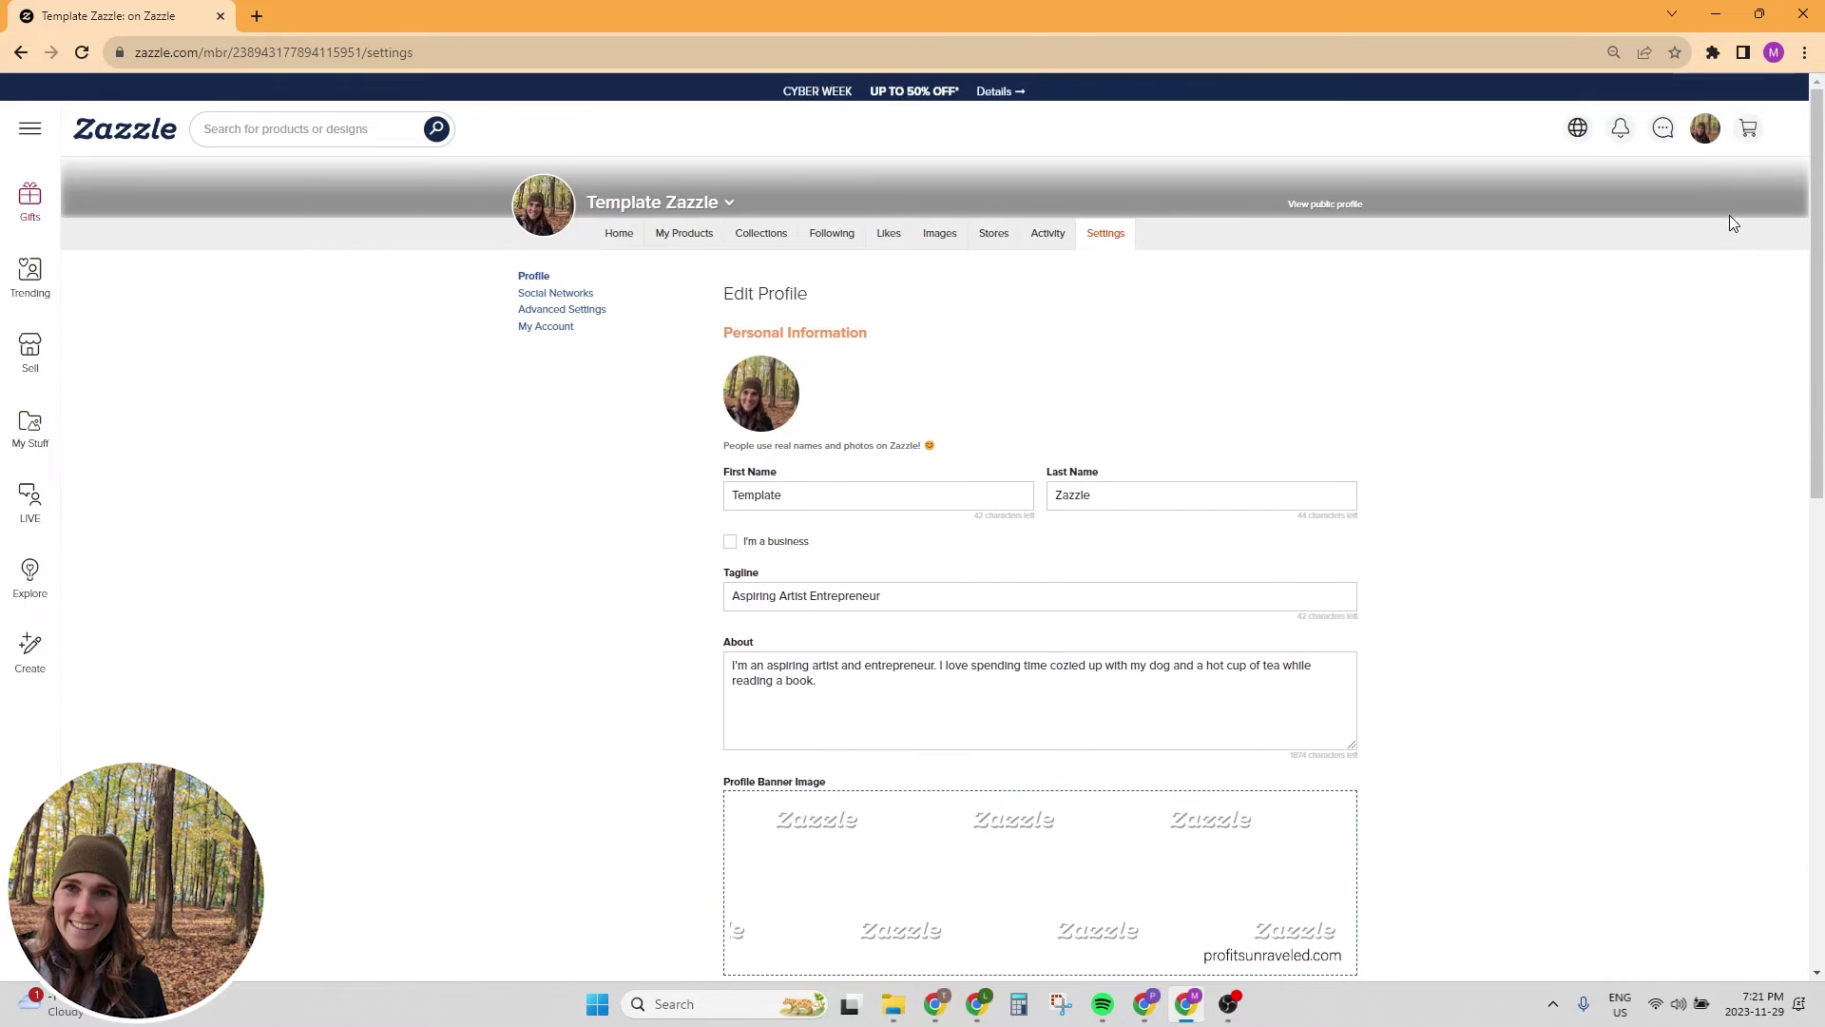
pyautogui.click(1709, 131)
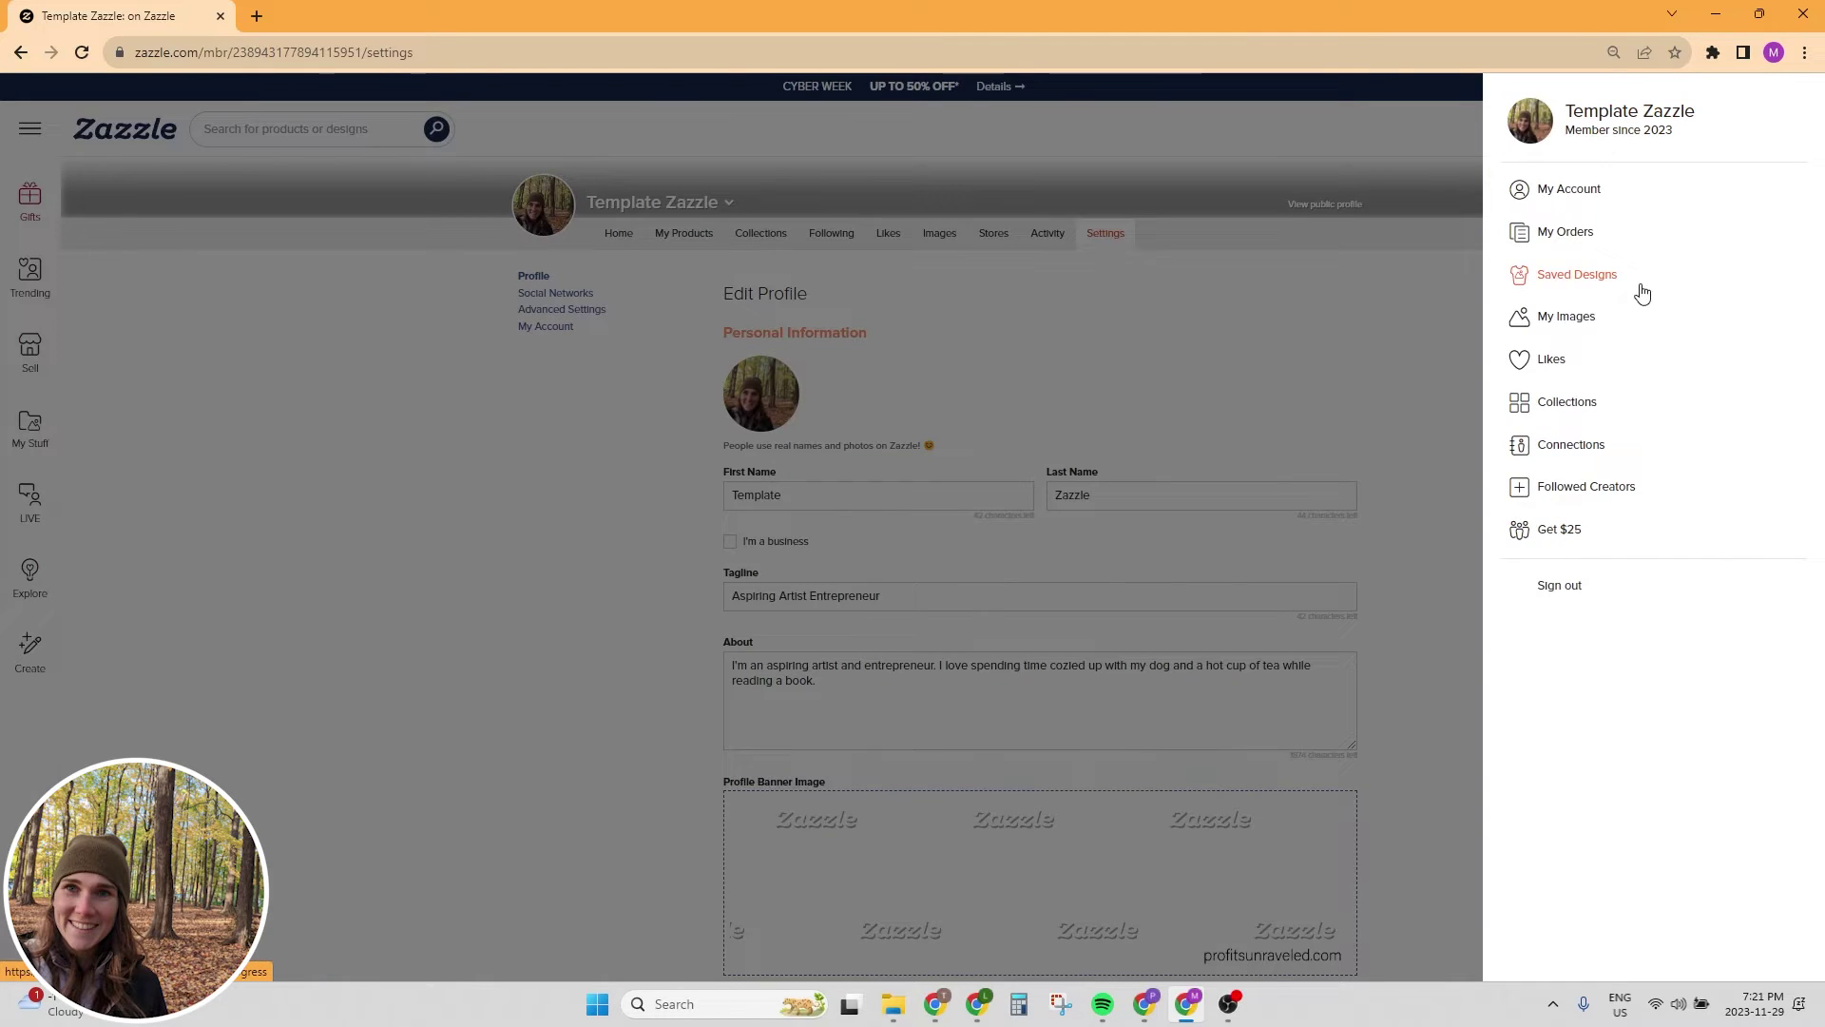
pyautogui.click(1409, 363)
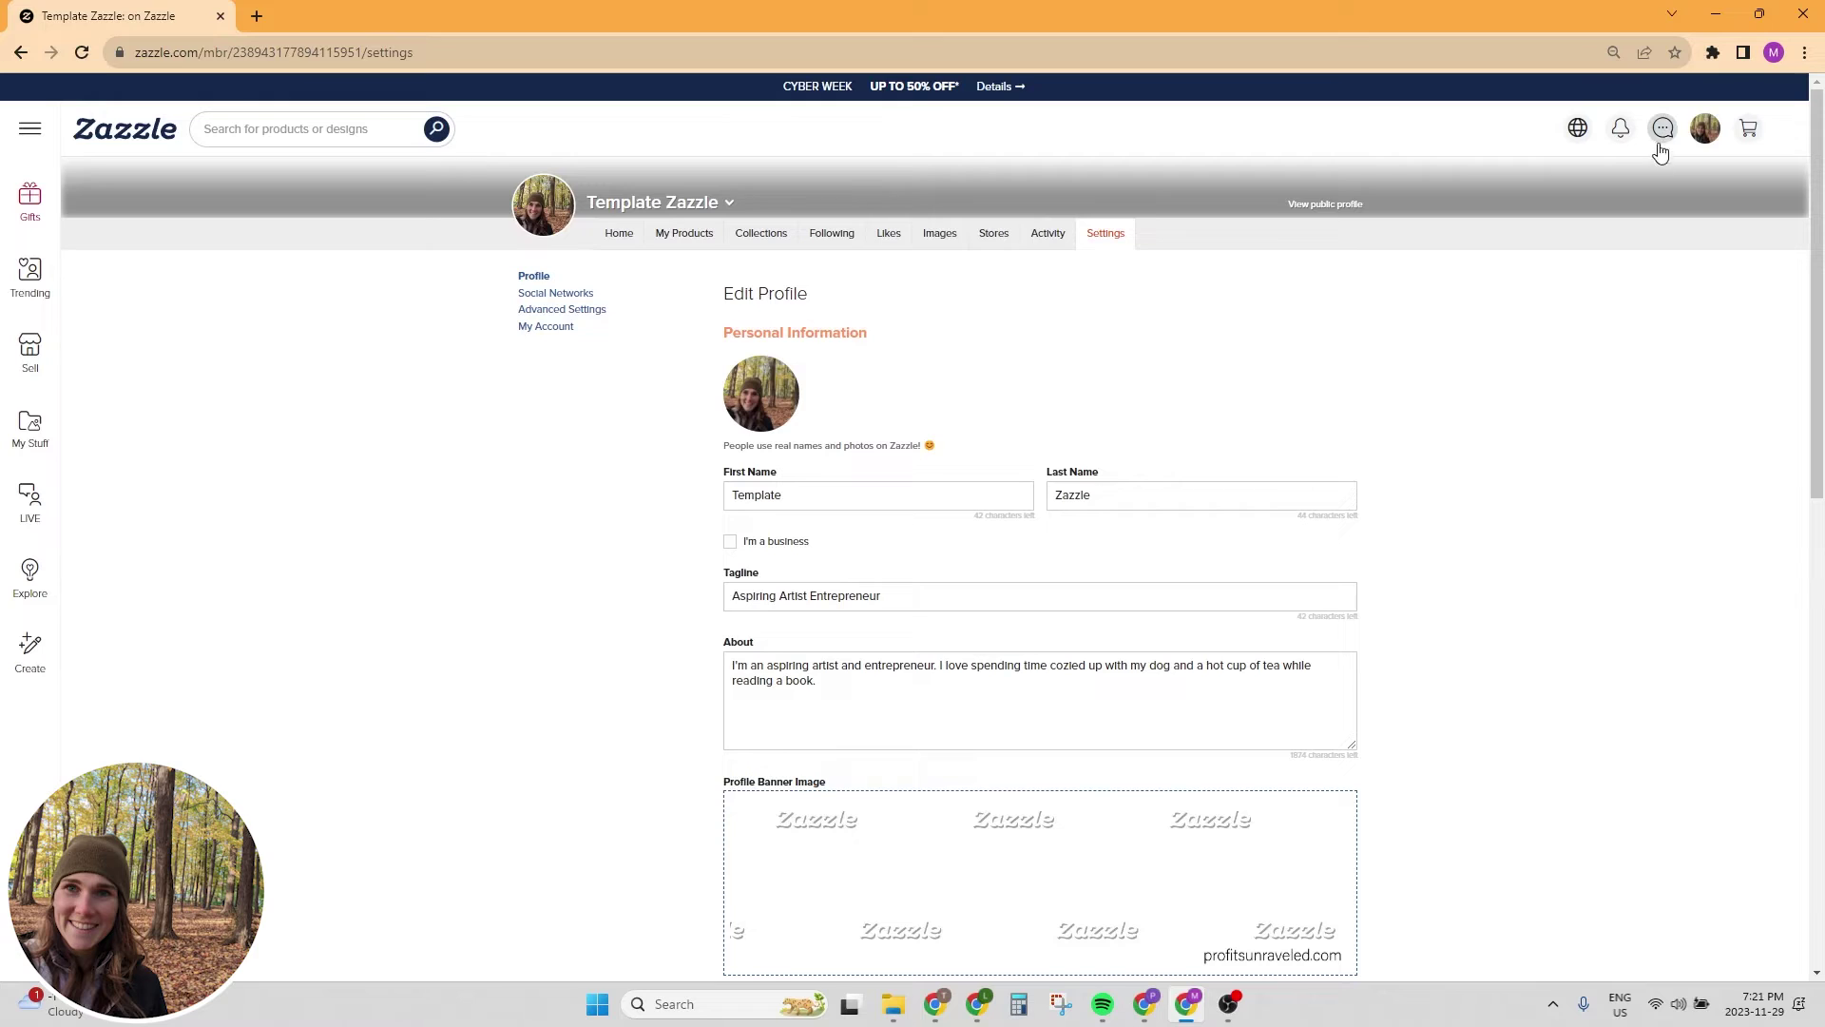
pyautogui.click(1706, 130)
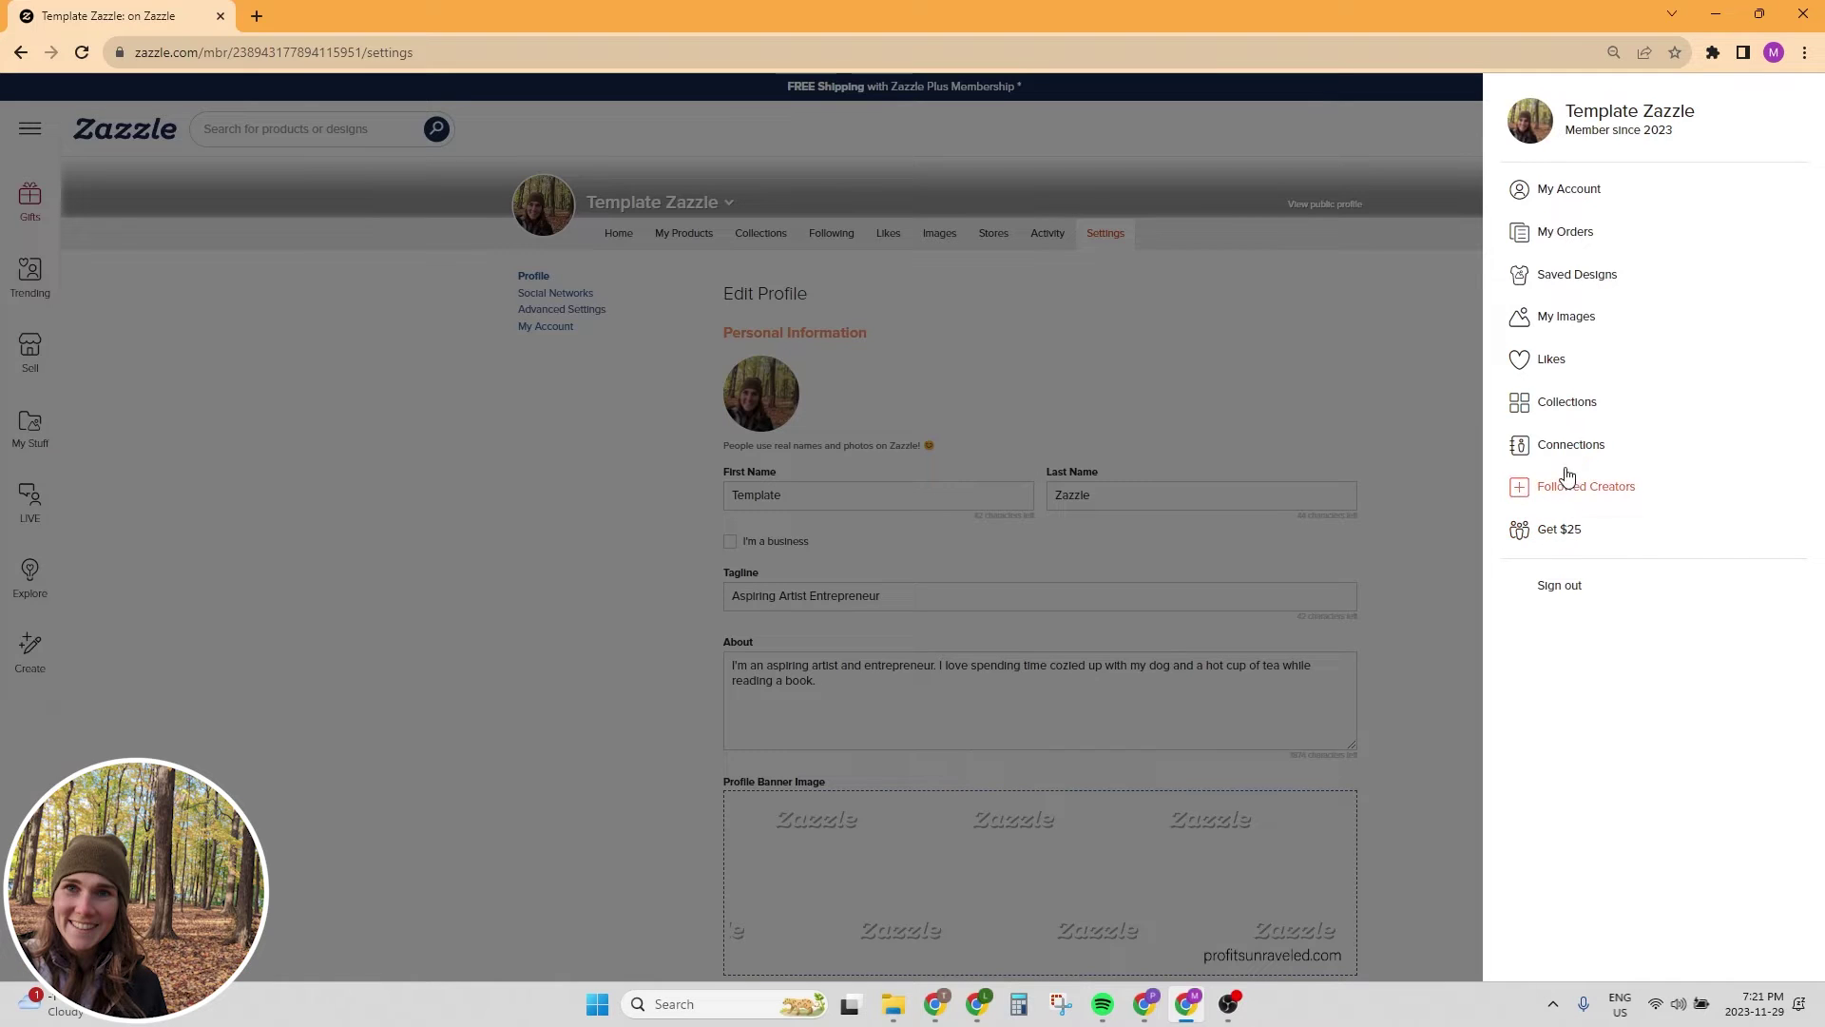
pyautogui.click(1577, 190)
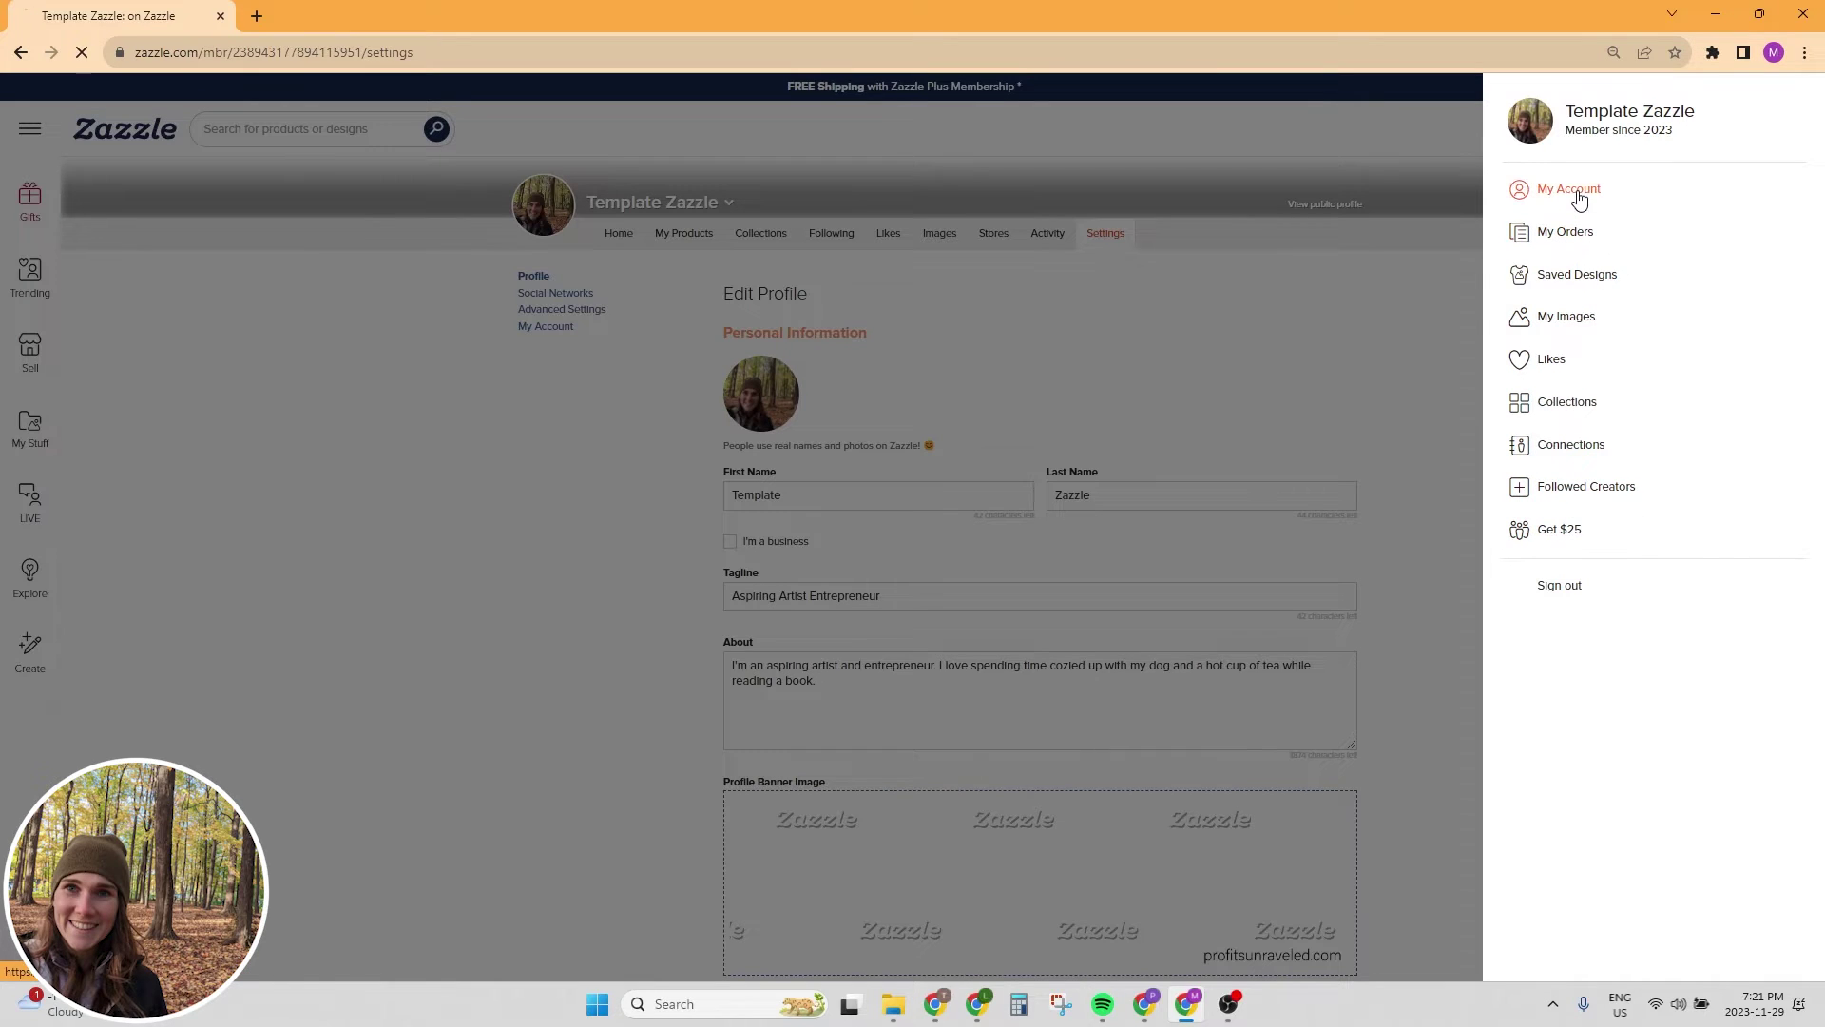
pyautogui.click(784, 185)
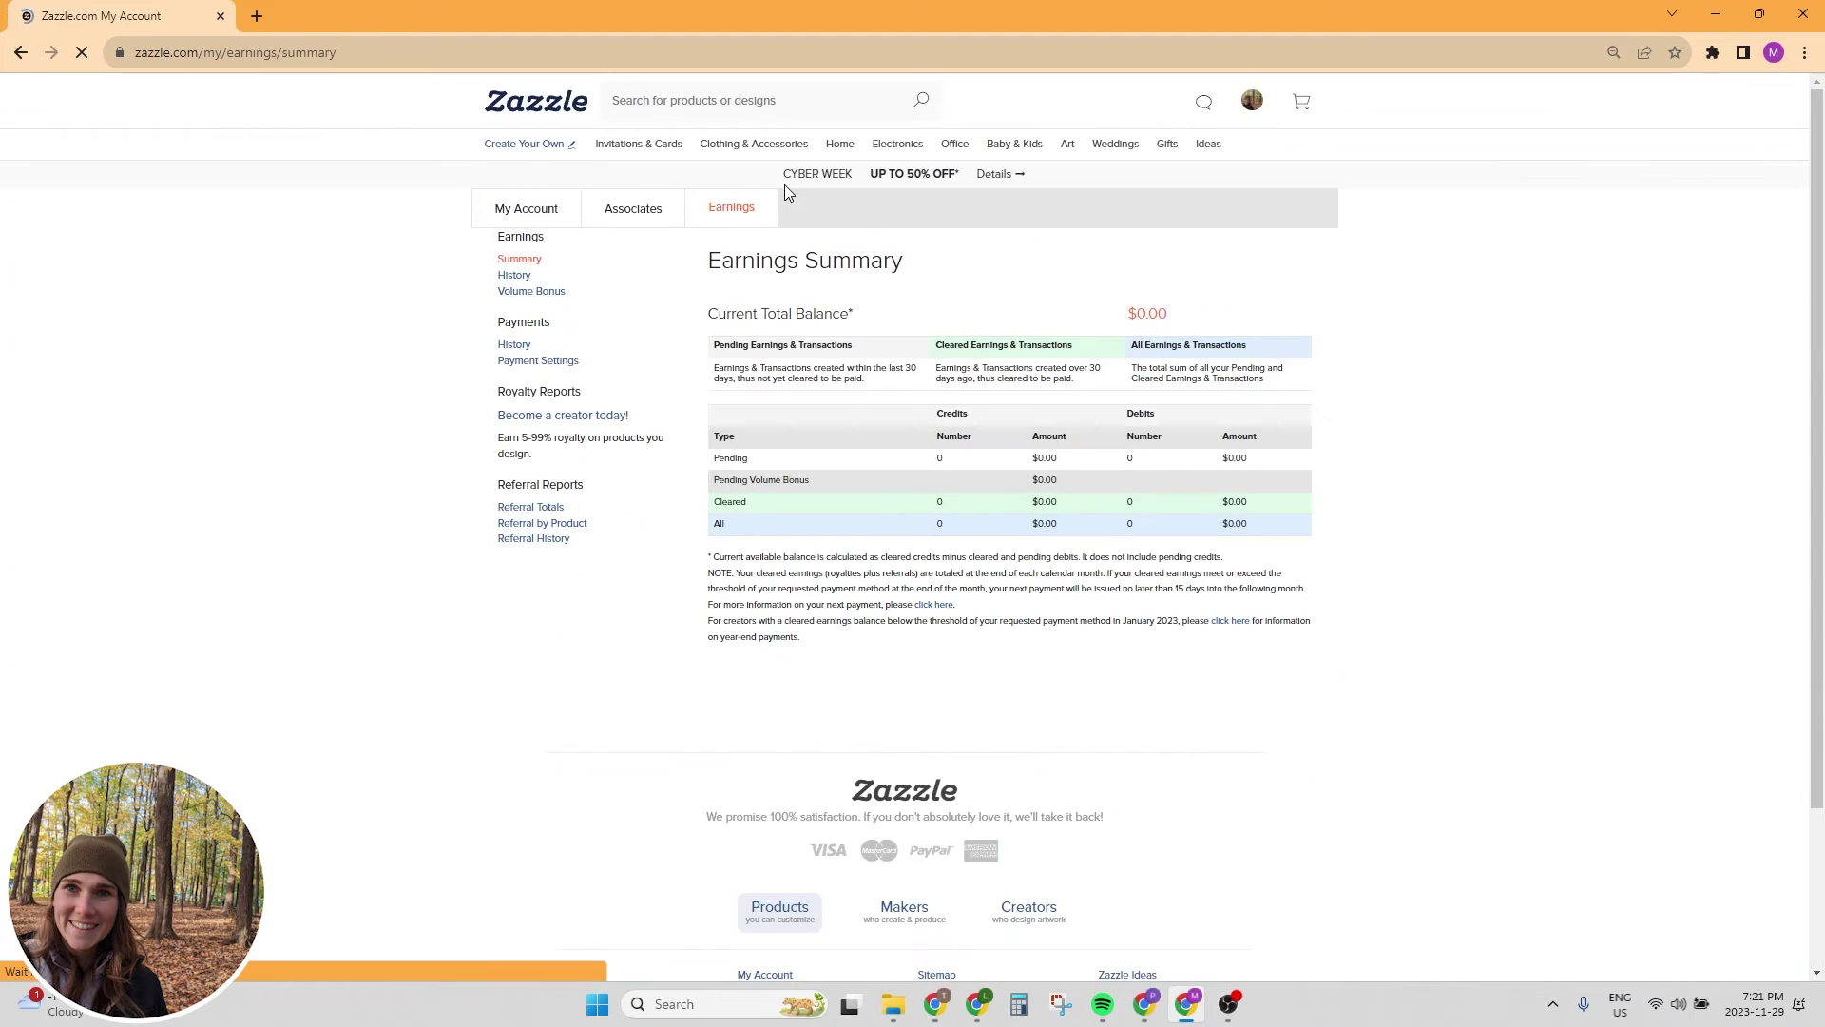
pyautogui.click(632, 211)
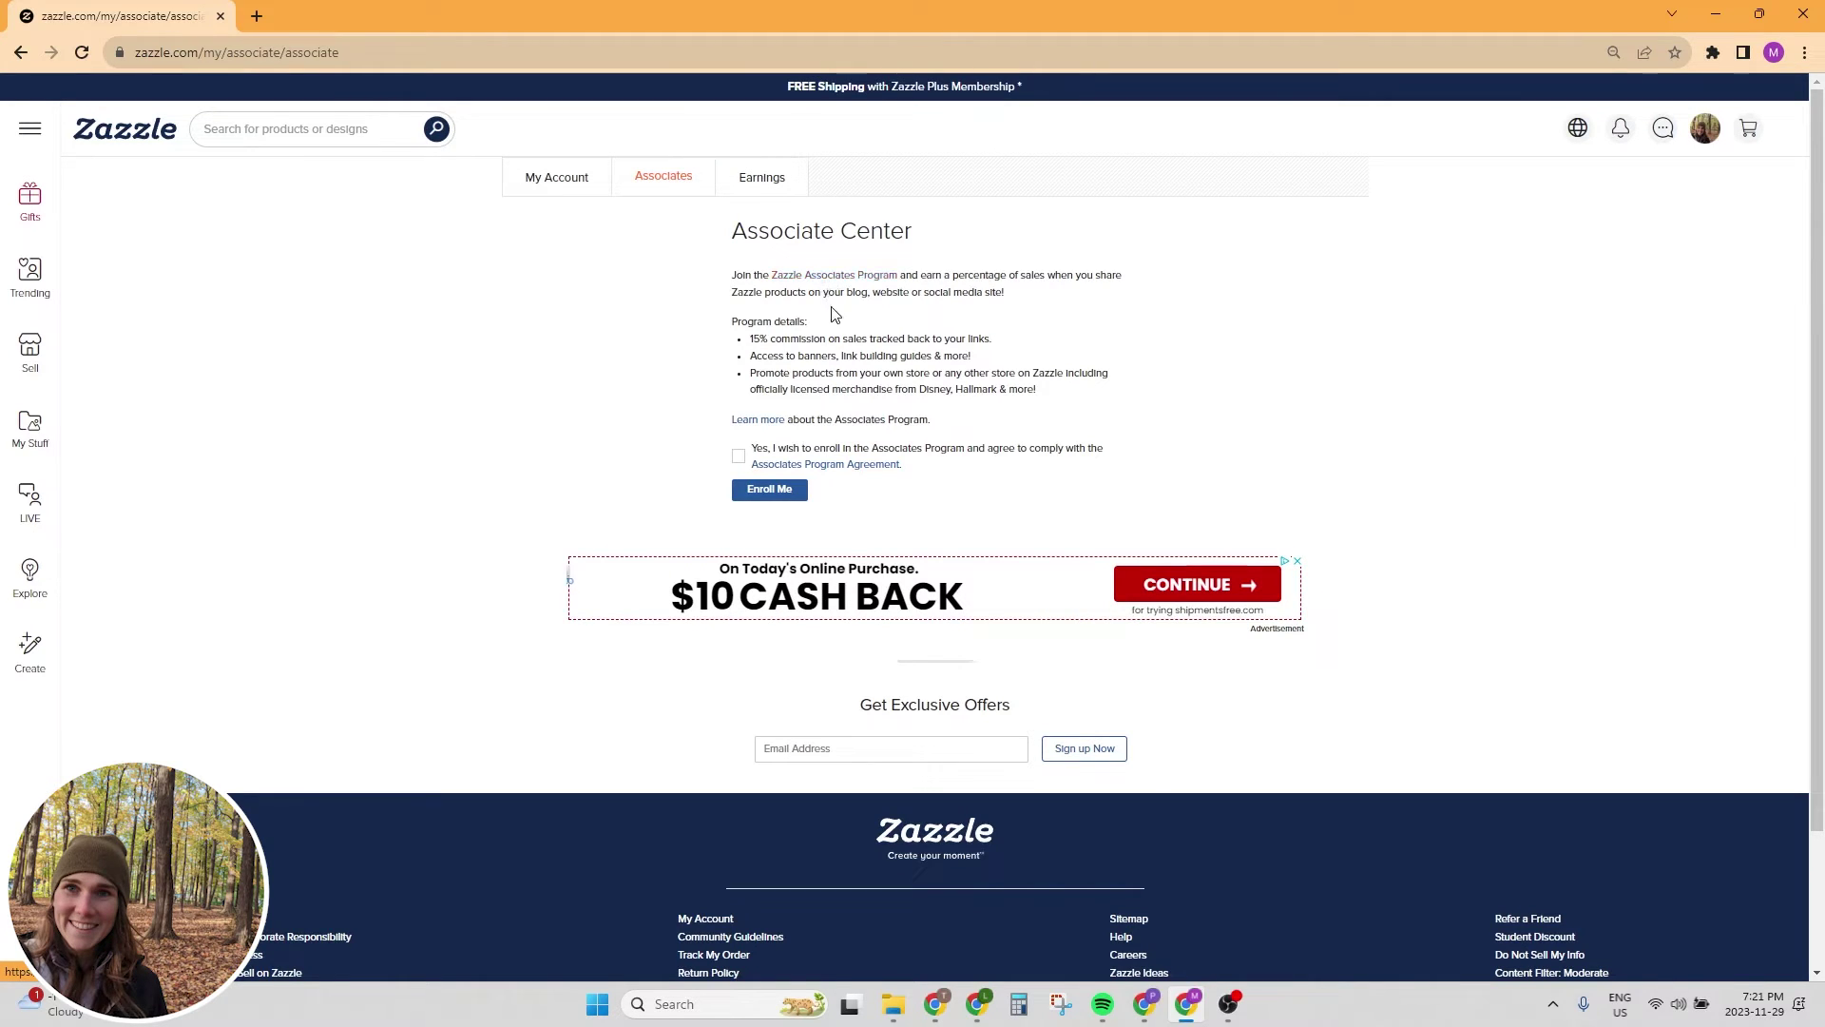
pyautogui.click(739, 458)
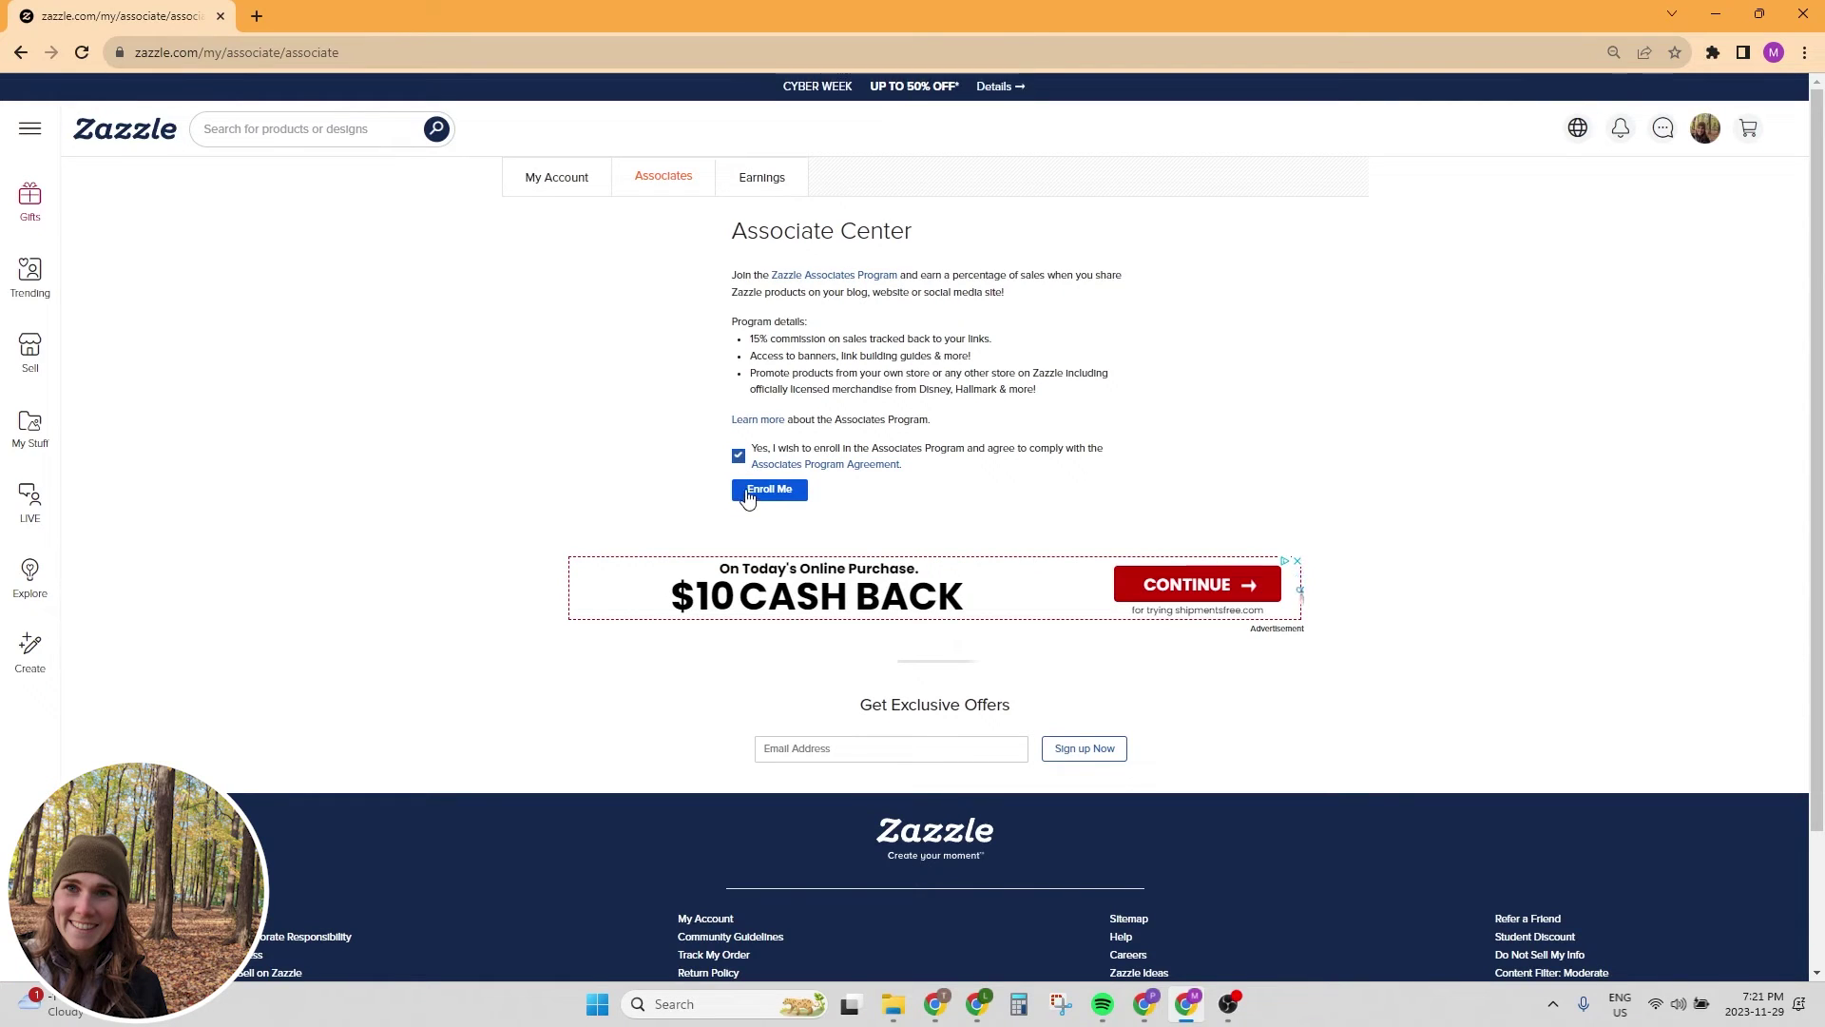
pyautogui.click(769, 489)
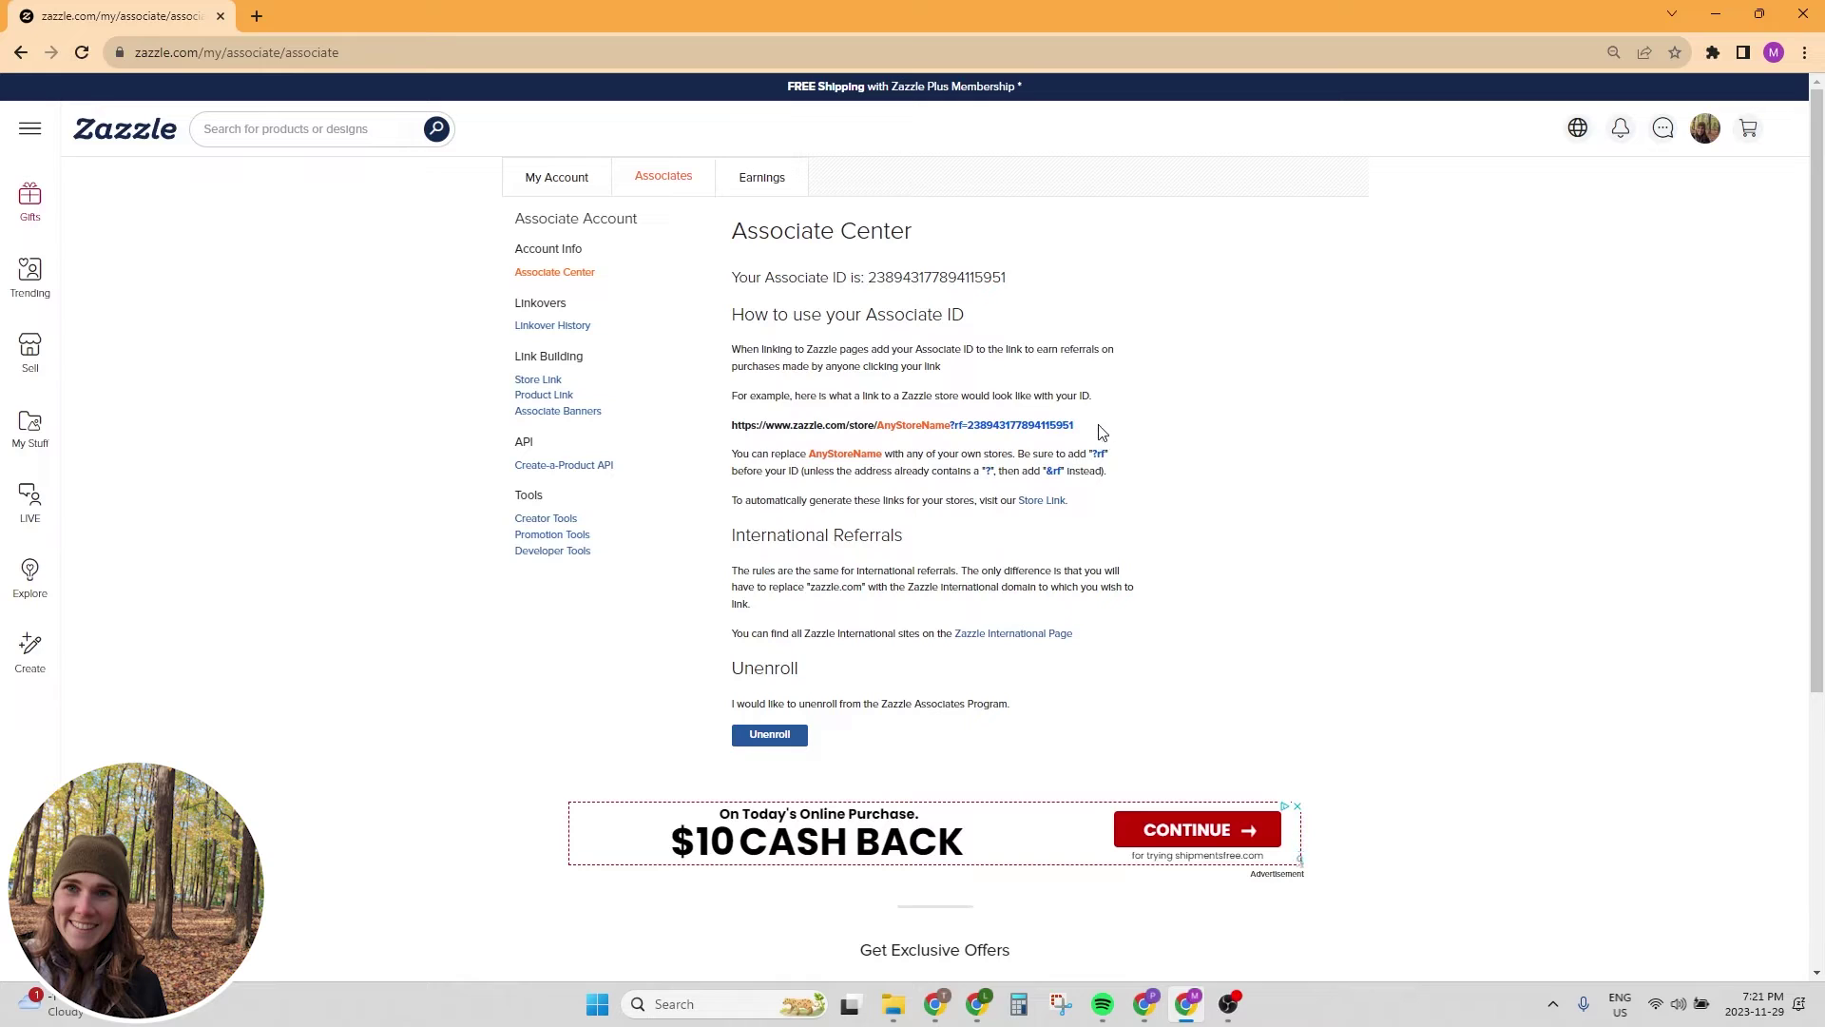
pyautogui.moveTo(1082, 428); pyautogui.dragTo(951, 426)
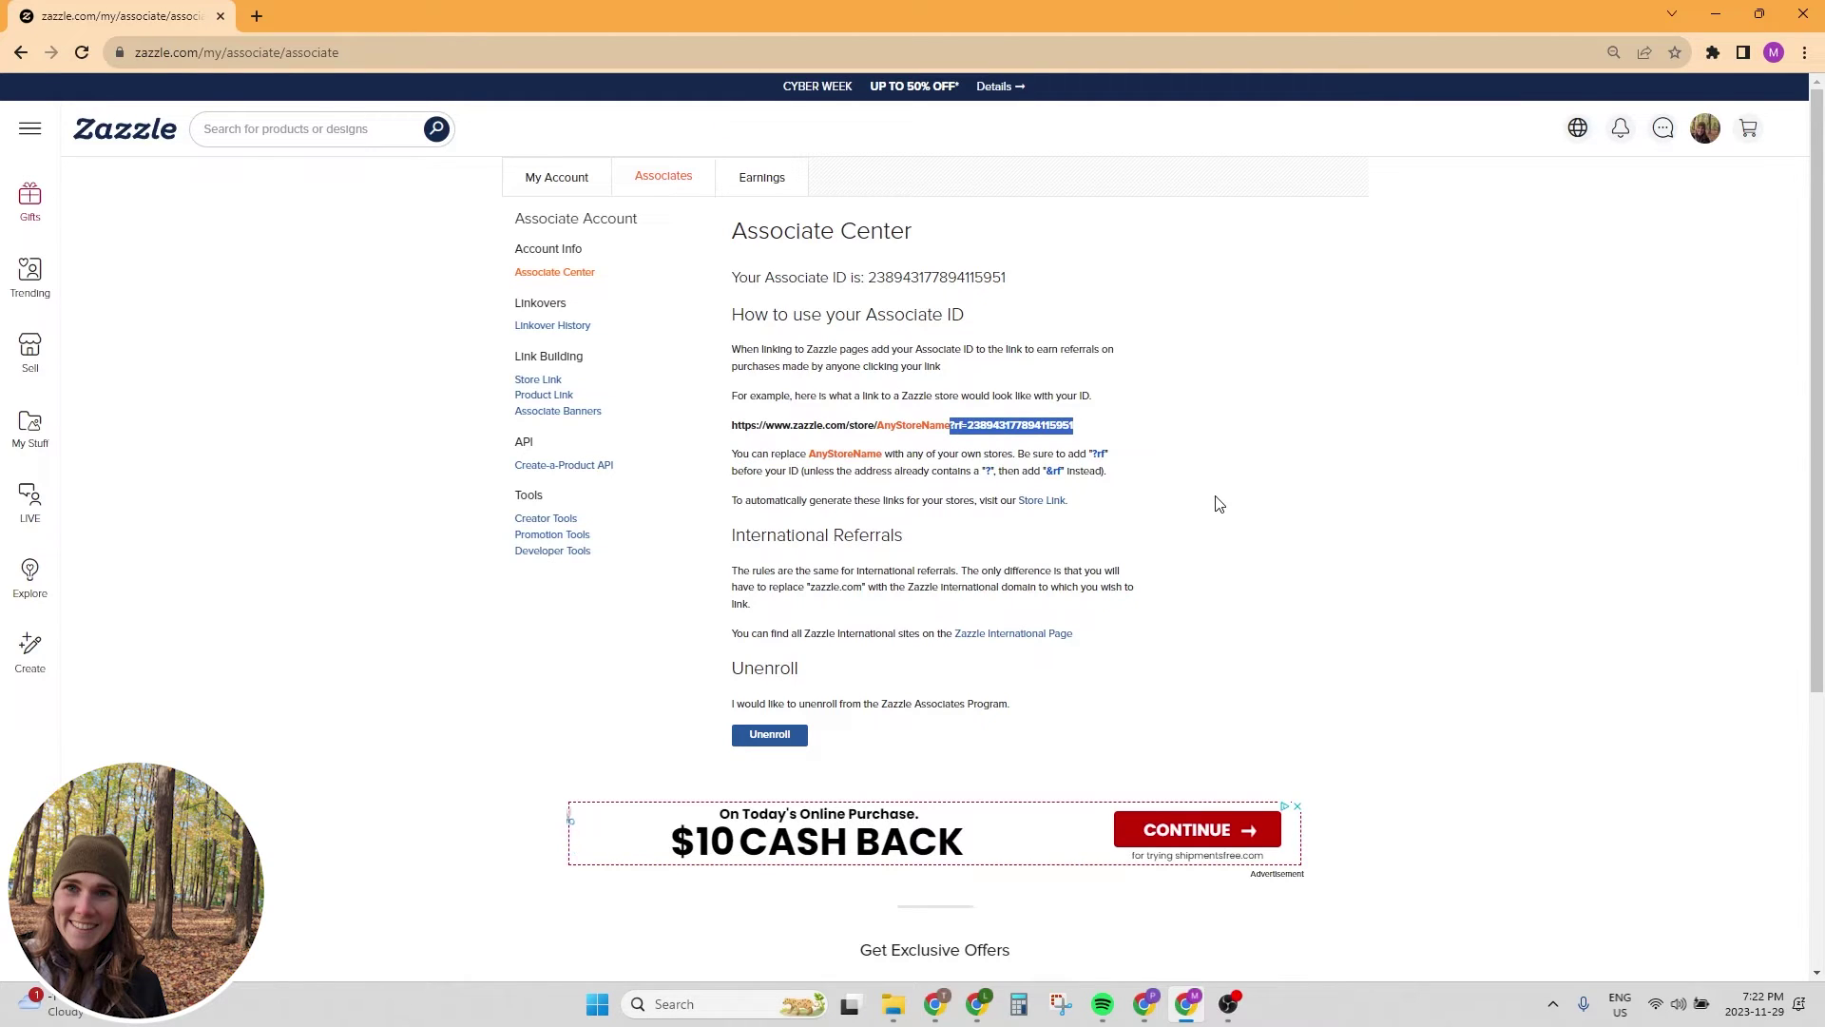
pyautogui.click(767, 737)
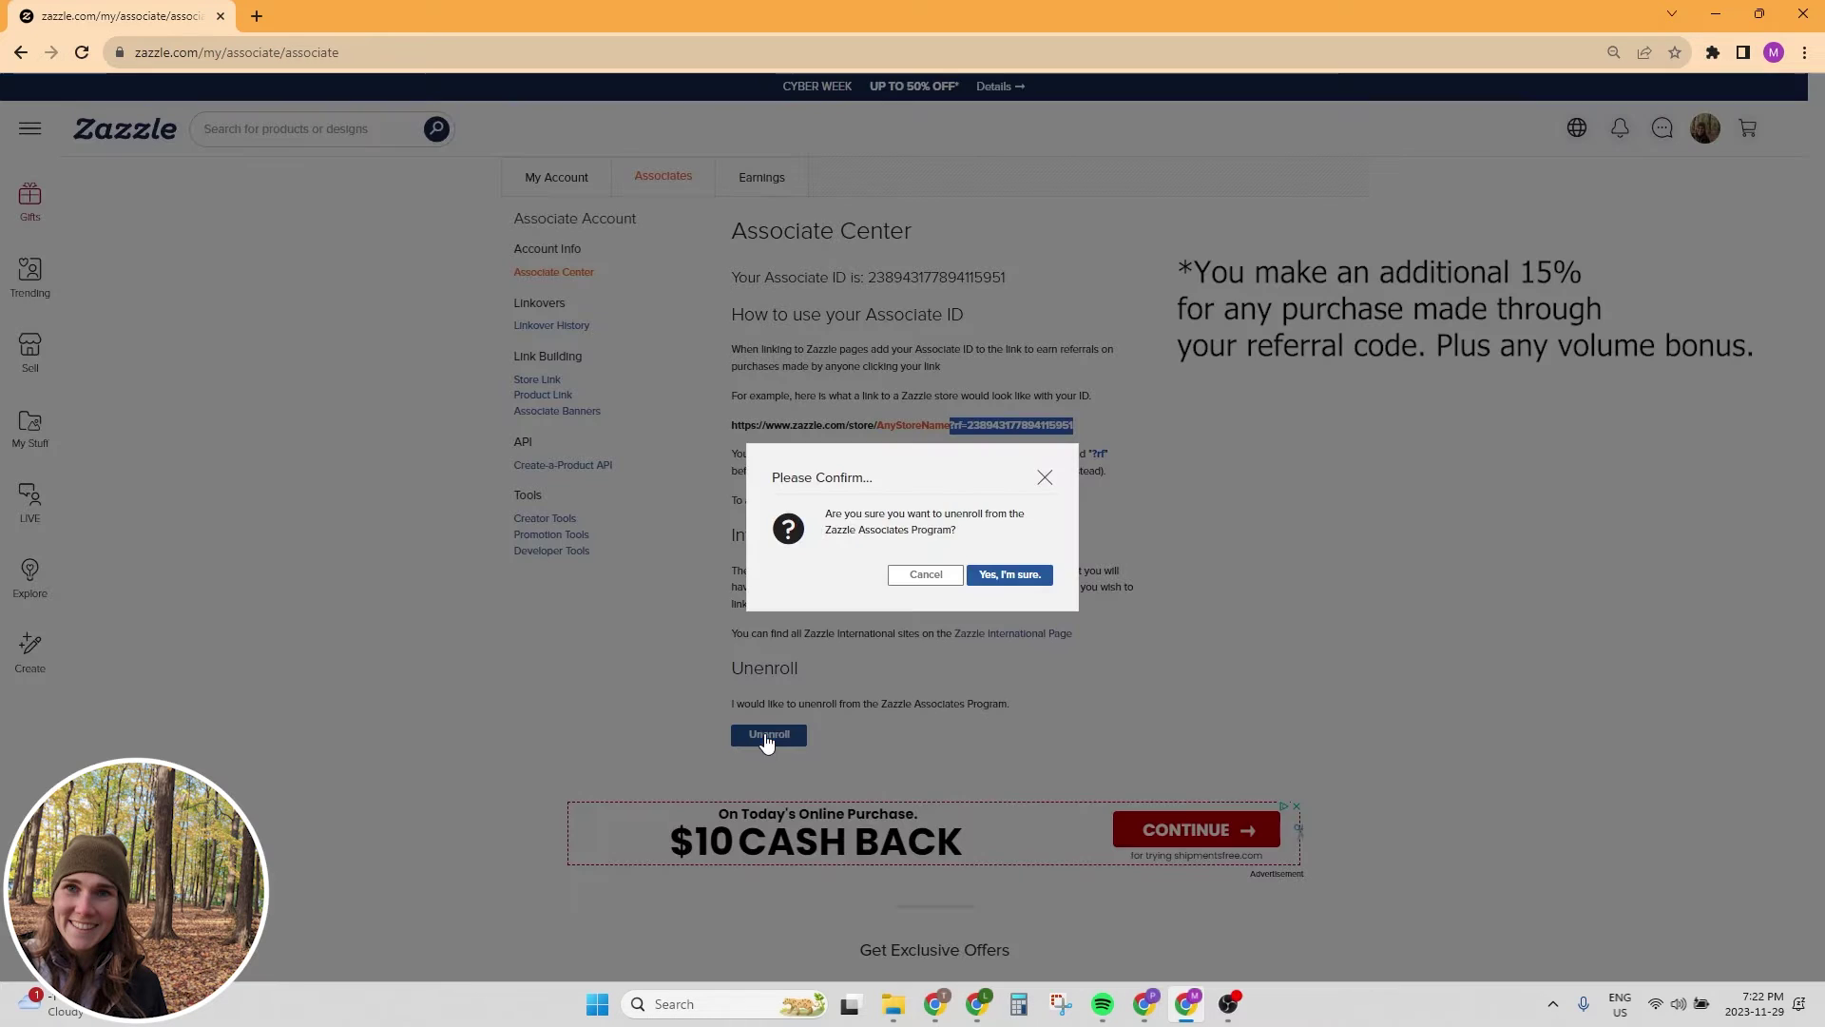
pyautogui.click(1018, 574)
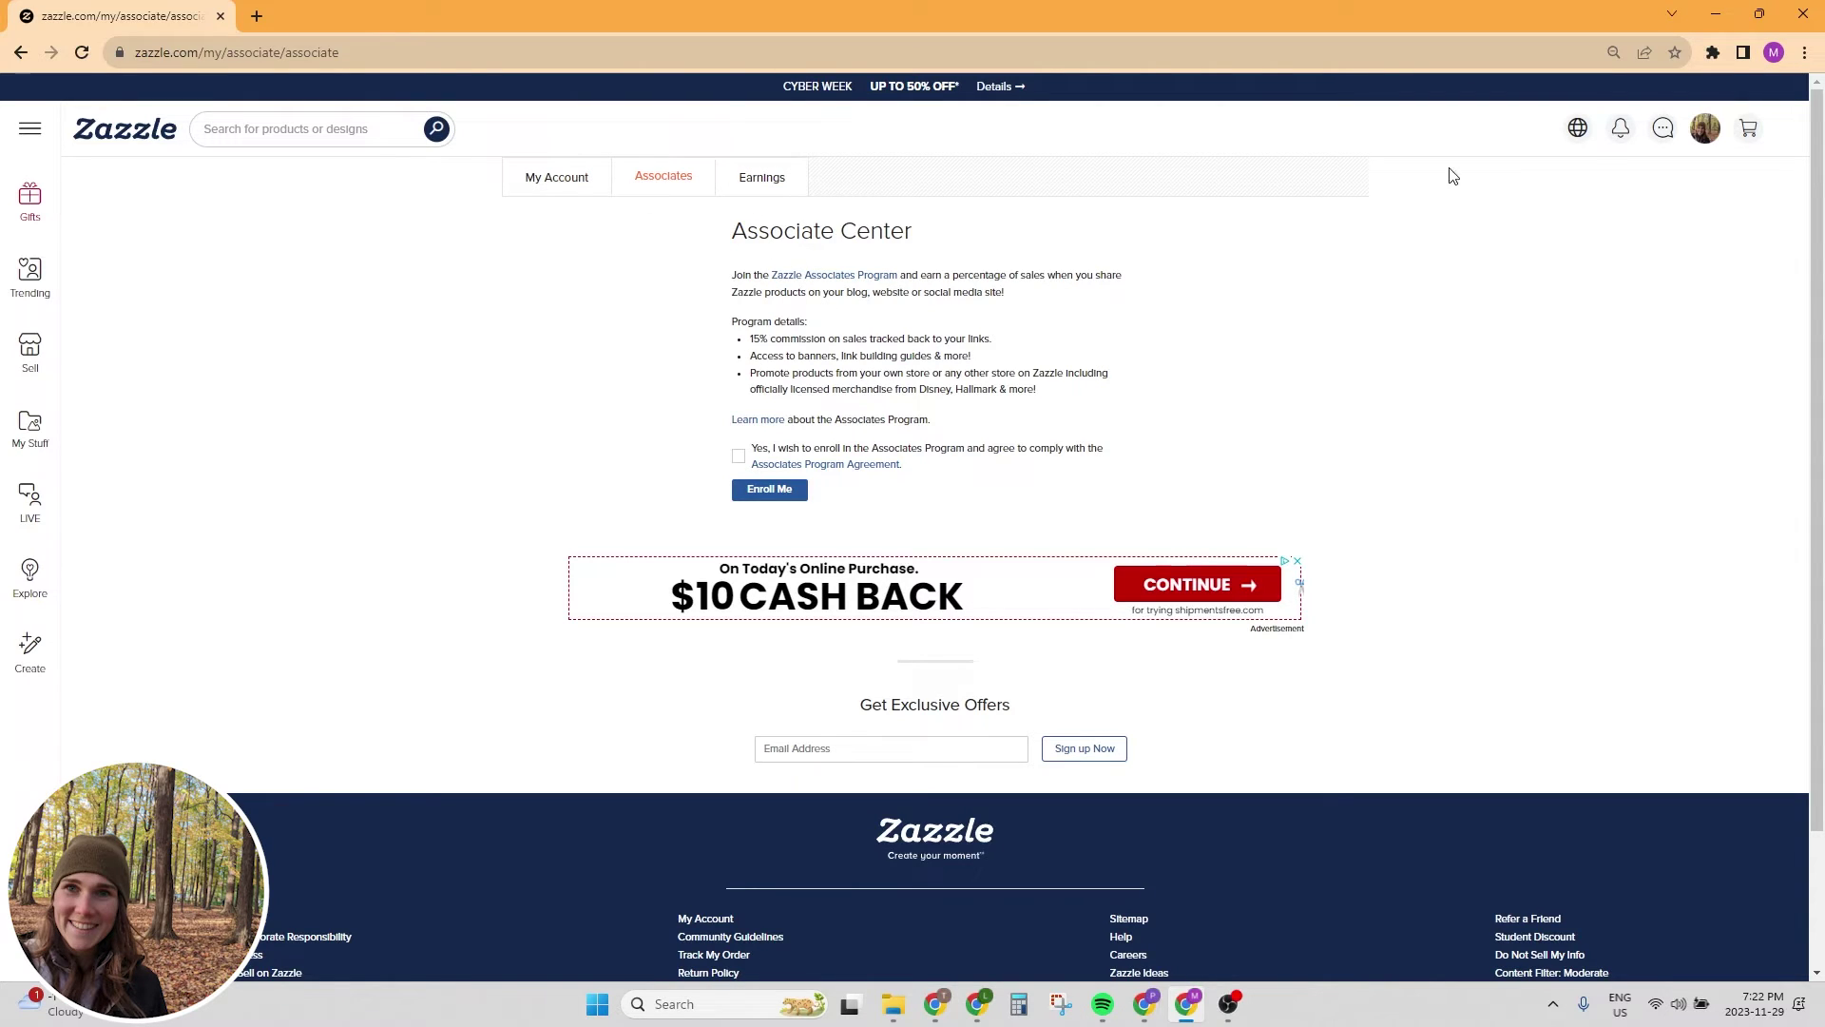
# Start a new store from the Stores list on the member profile page
pyautogui.click(590, 190)
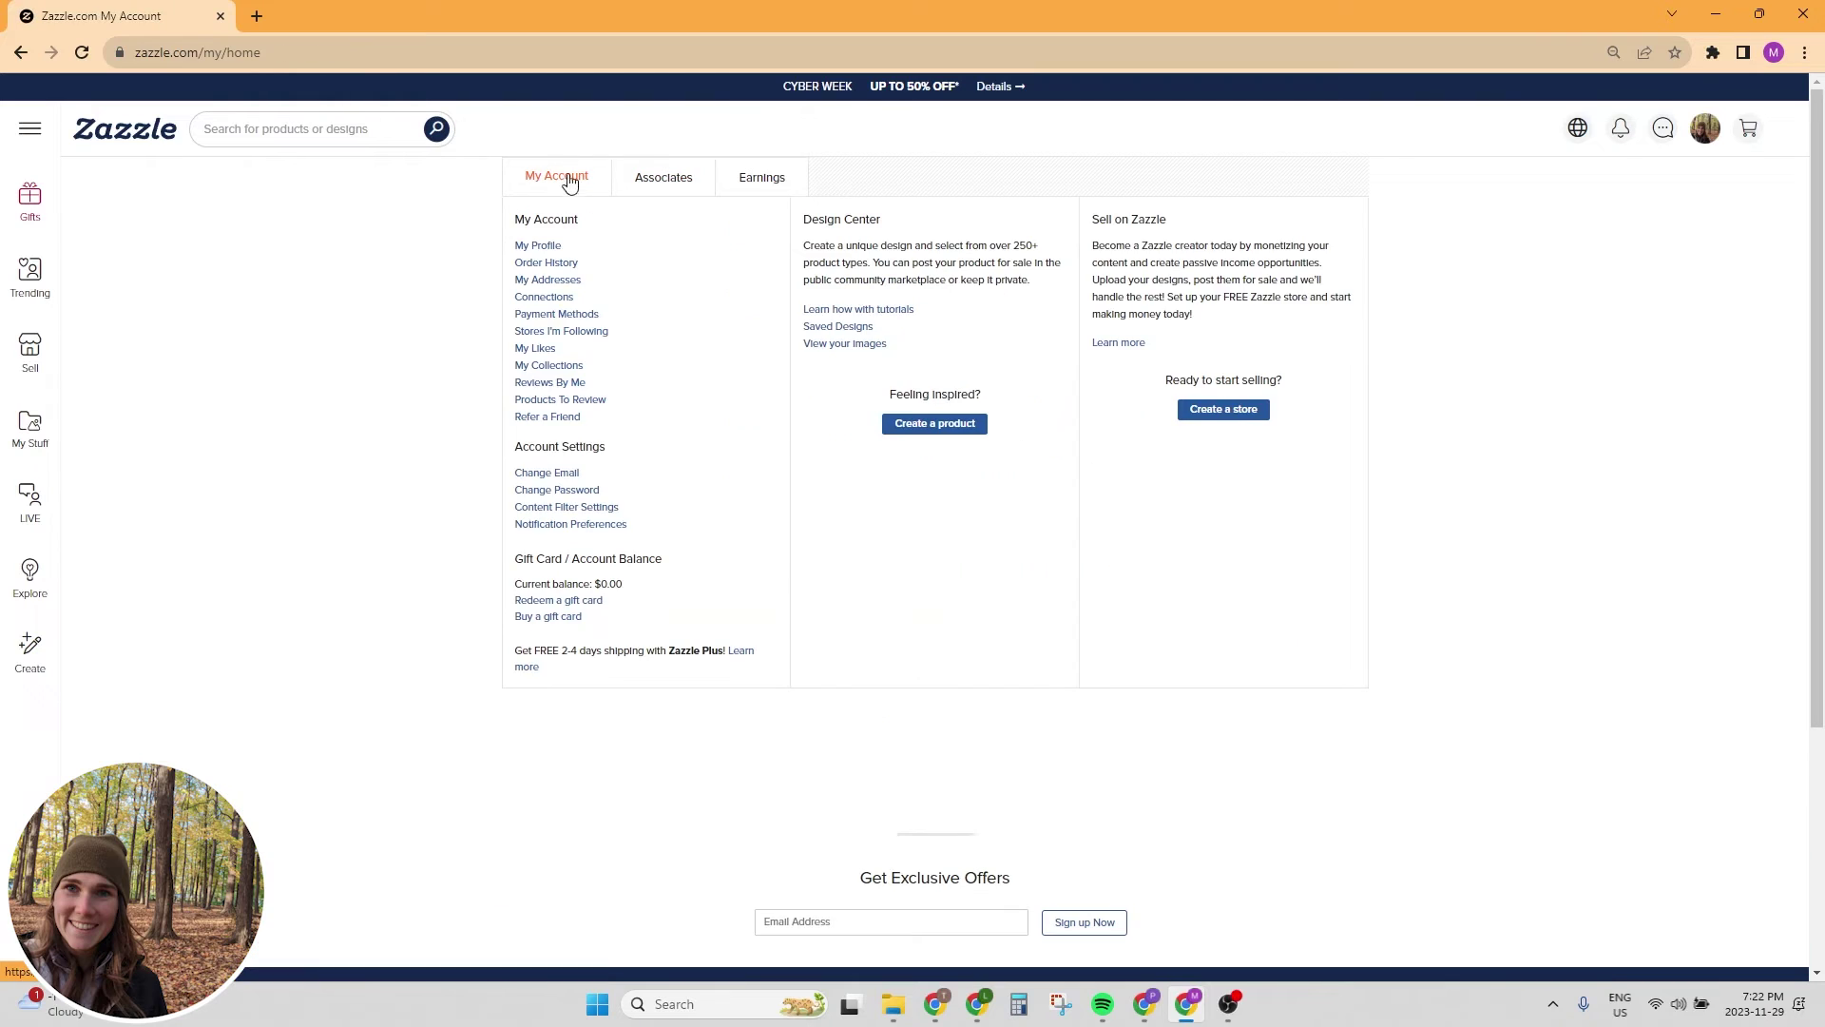
pyautogui.click(538, 244)
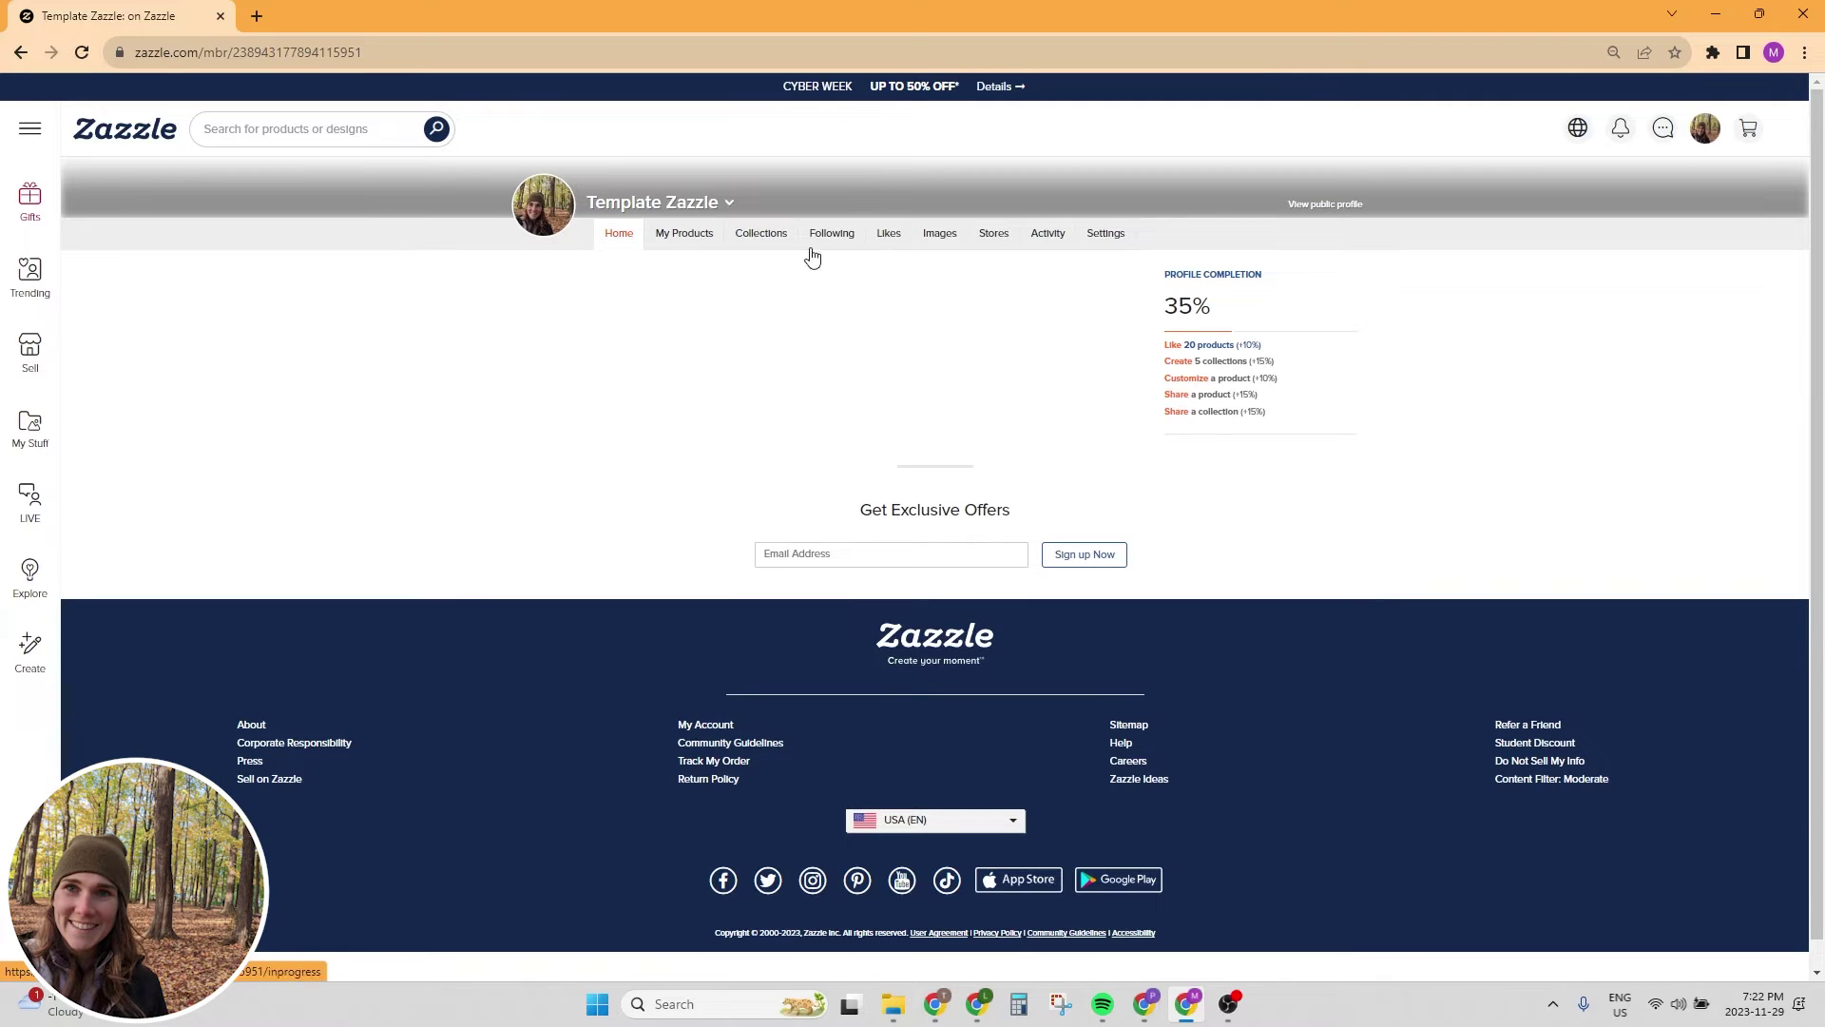
pyautogui.click(1000, 245)
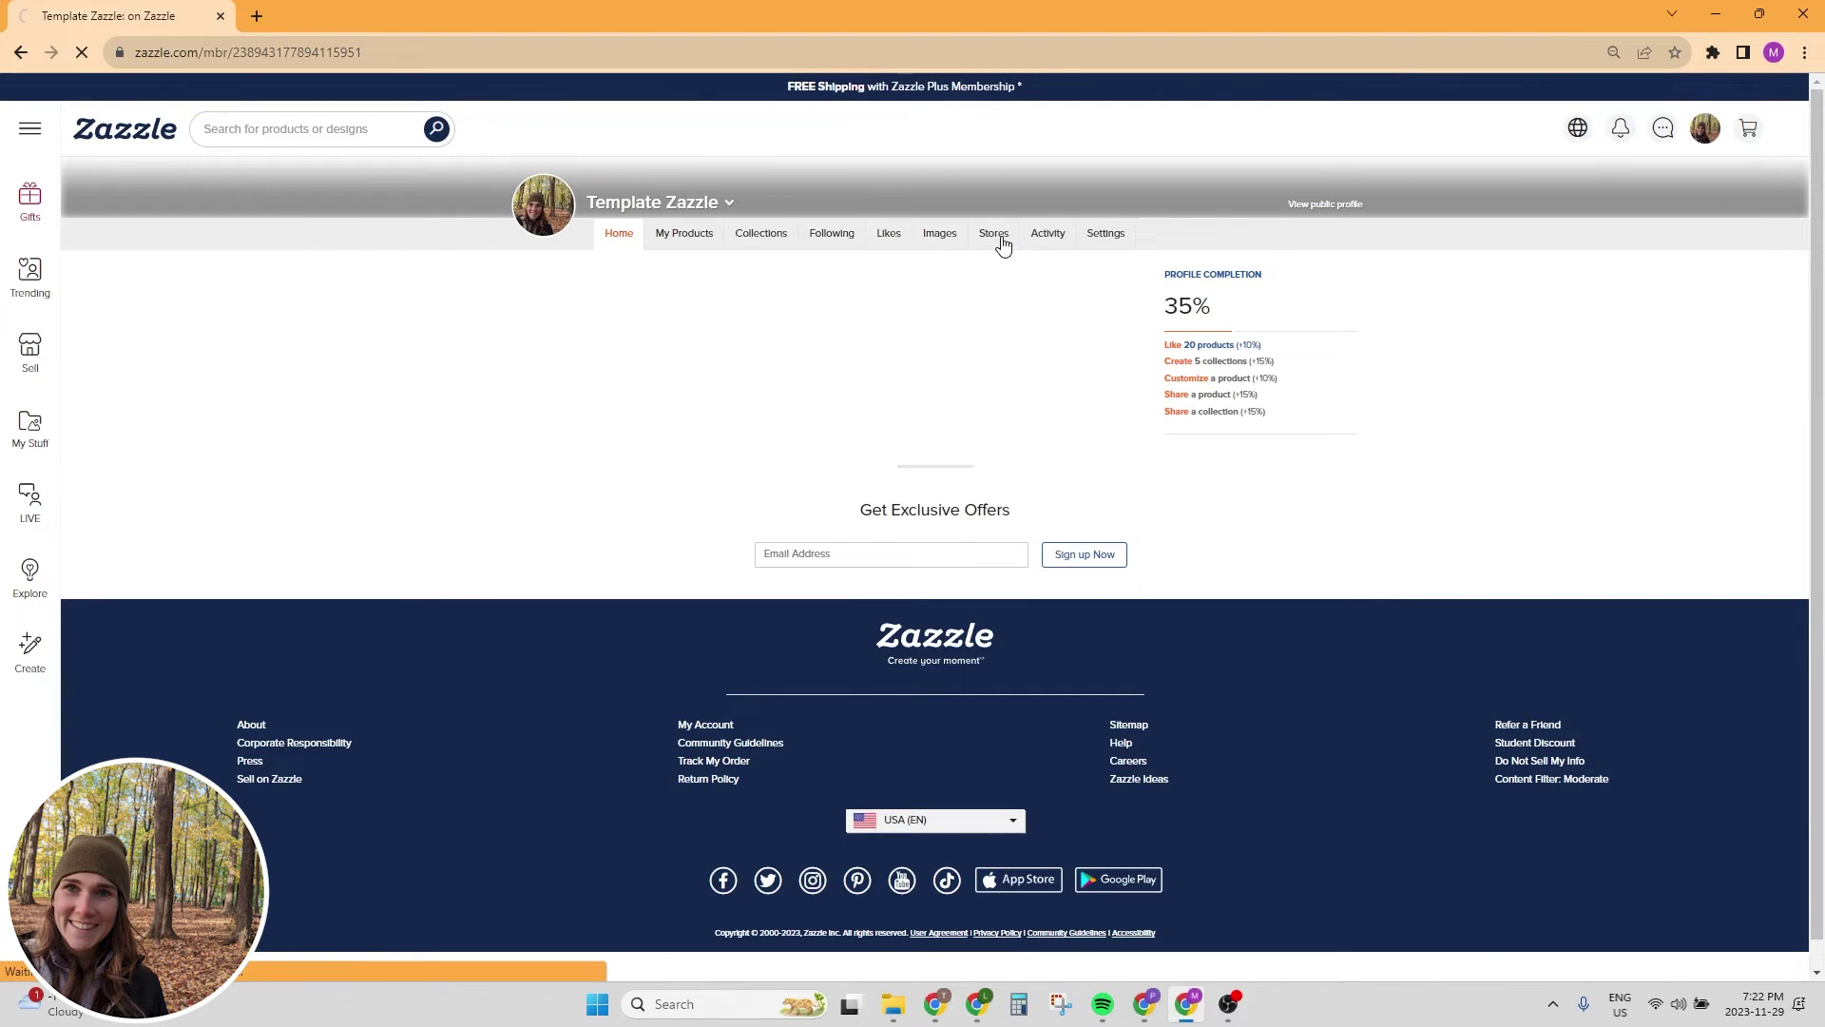
pyautogui.click(1315, 302)
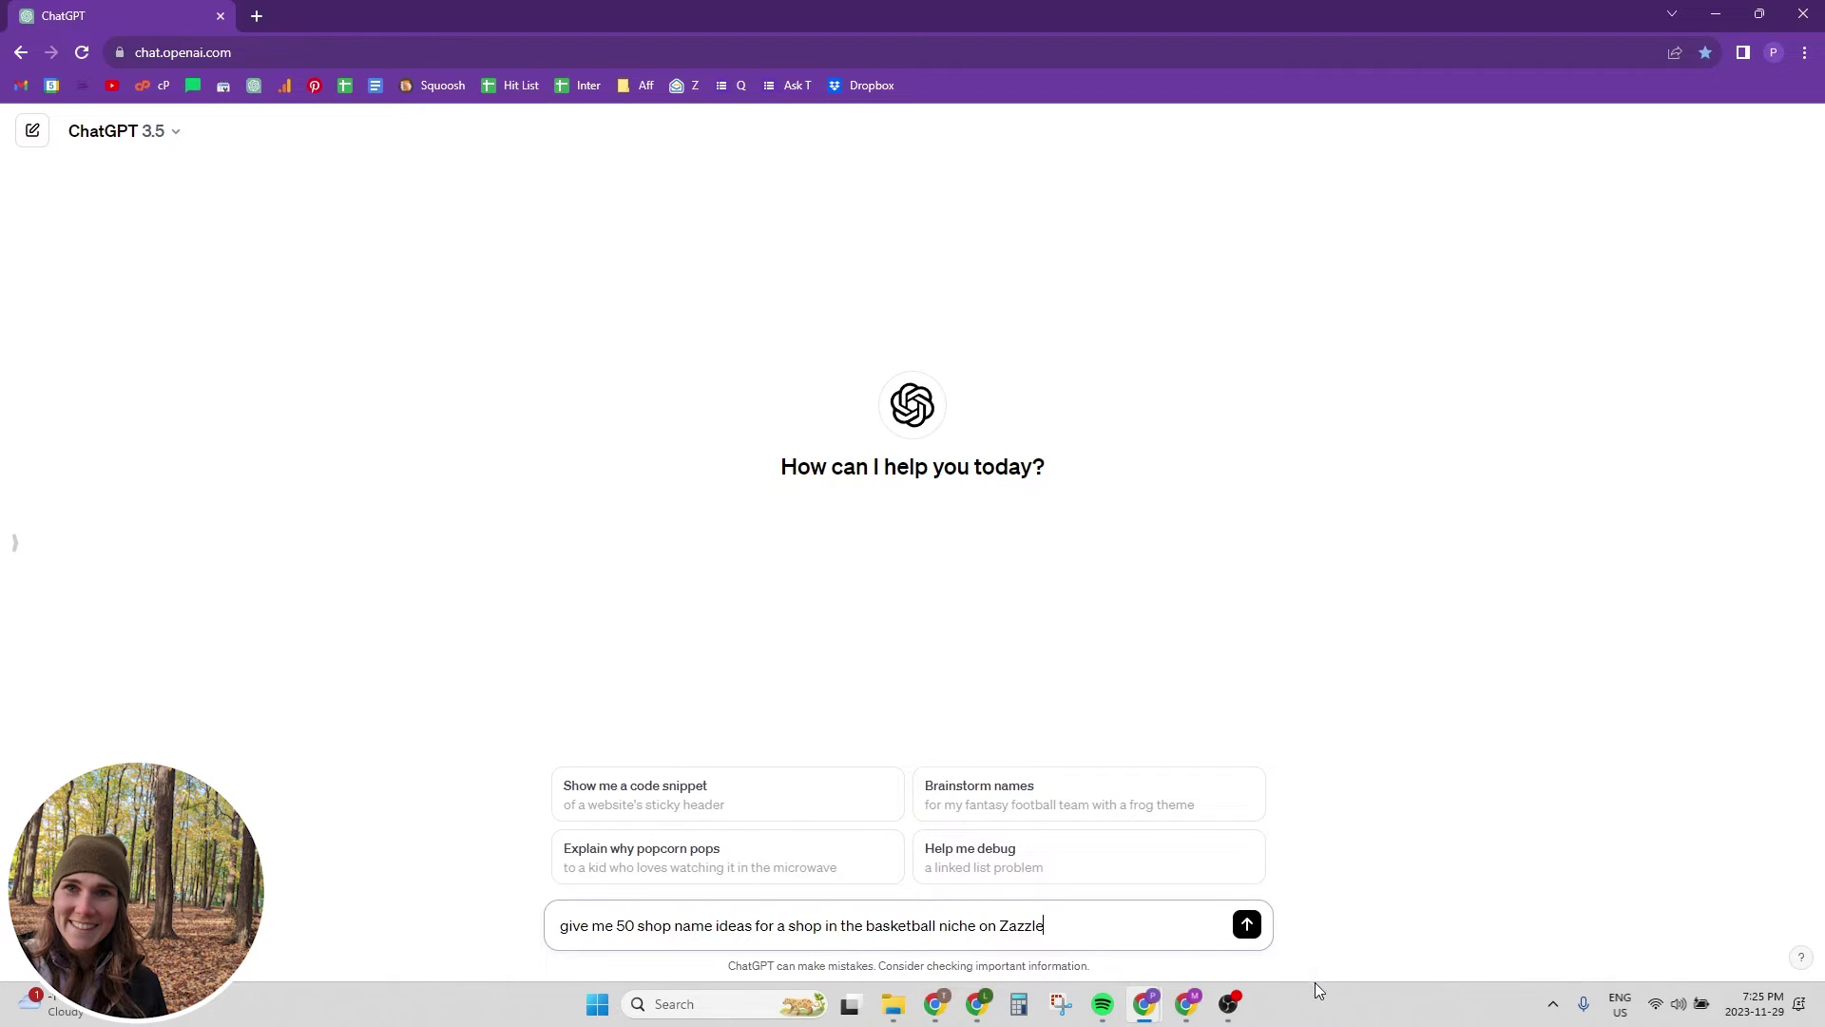
# Send the 50 basketball shop-name request to ChatGPT and select 'SlamDunk Styles'
pyautogui.click(1247, 926)
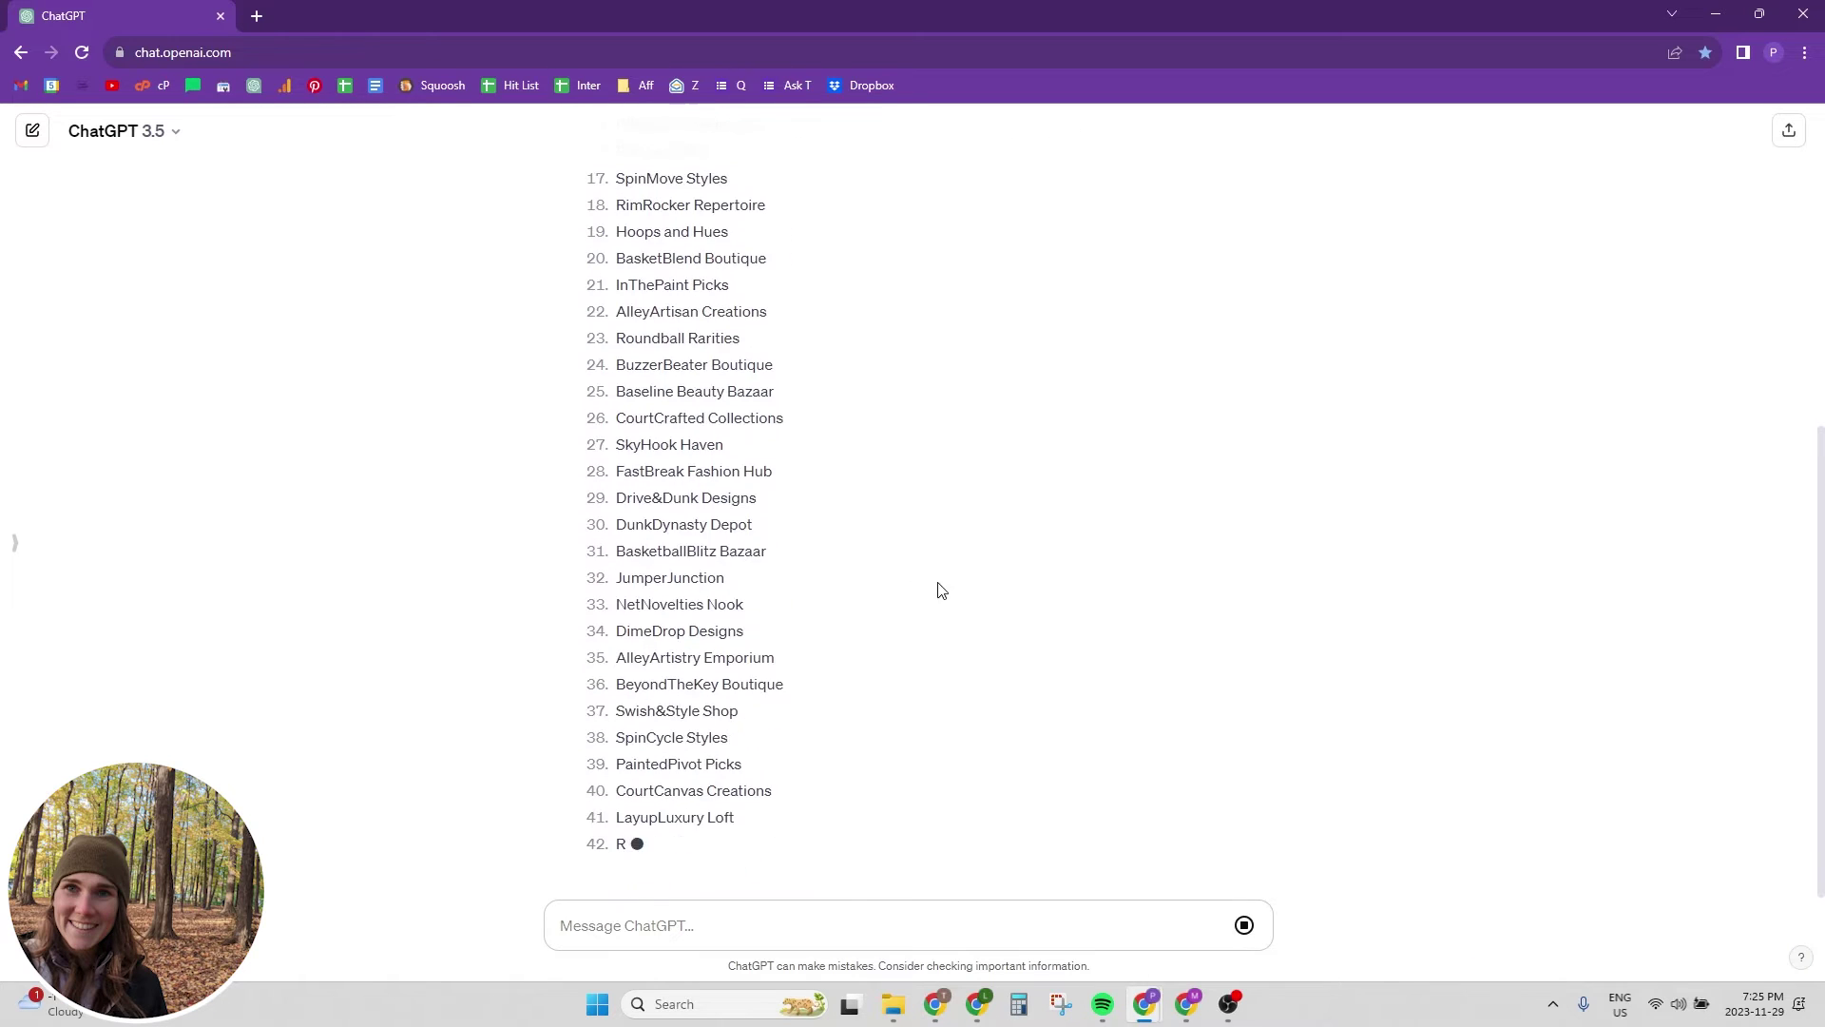
pyautogui.scroll(3, 665, 659)
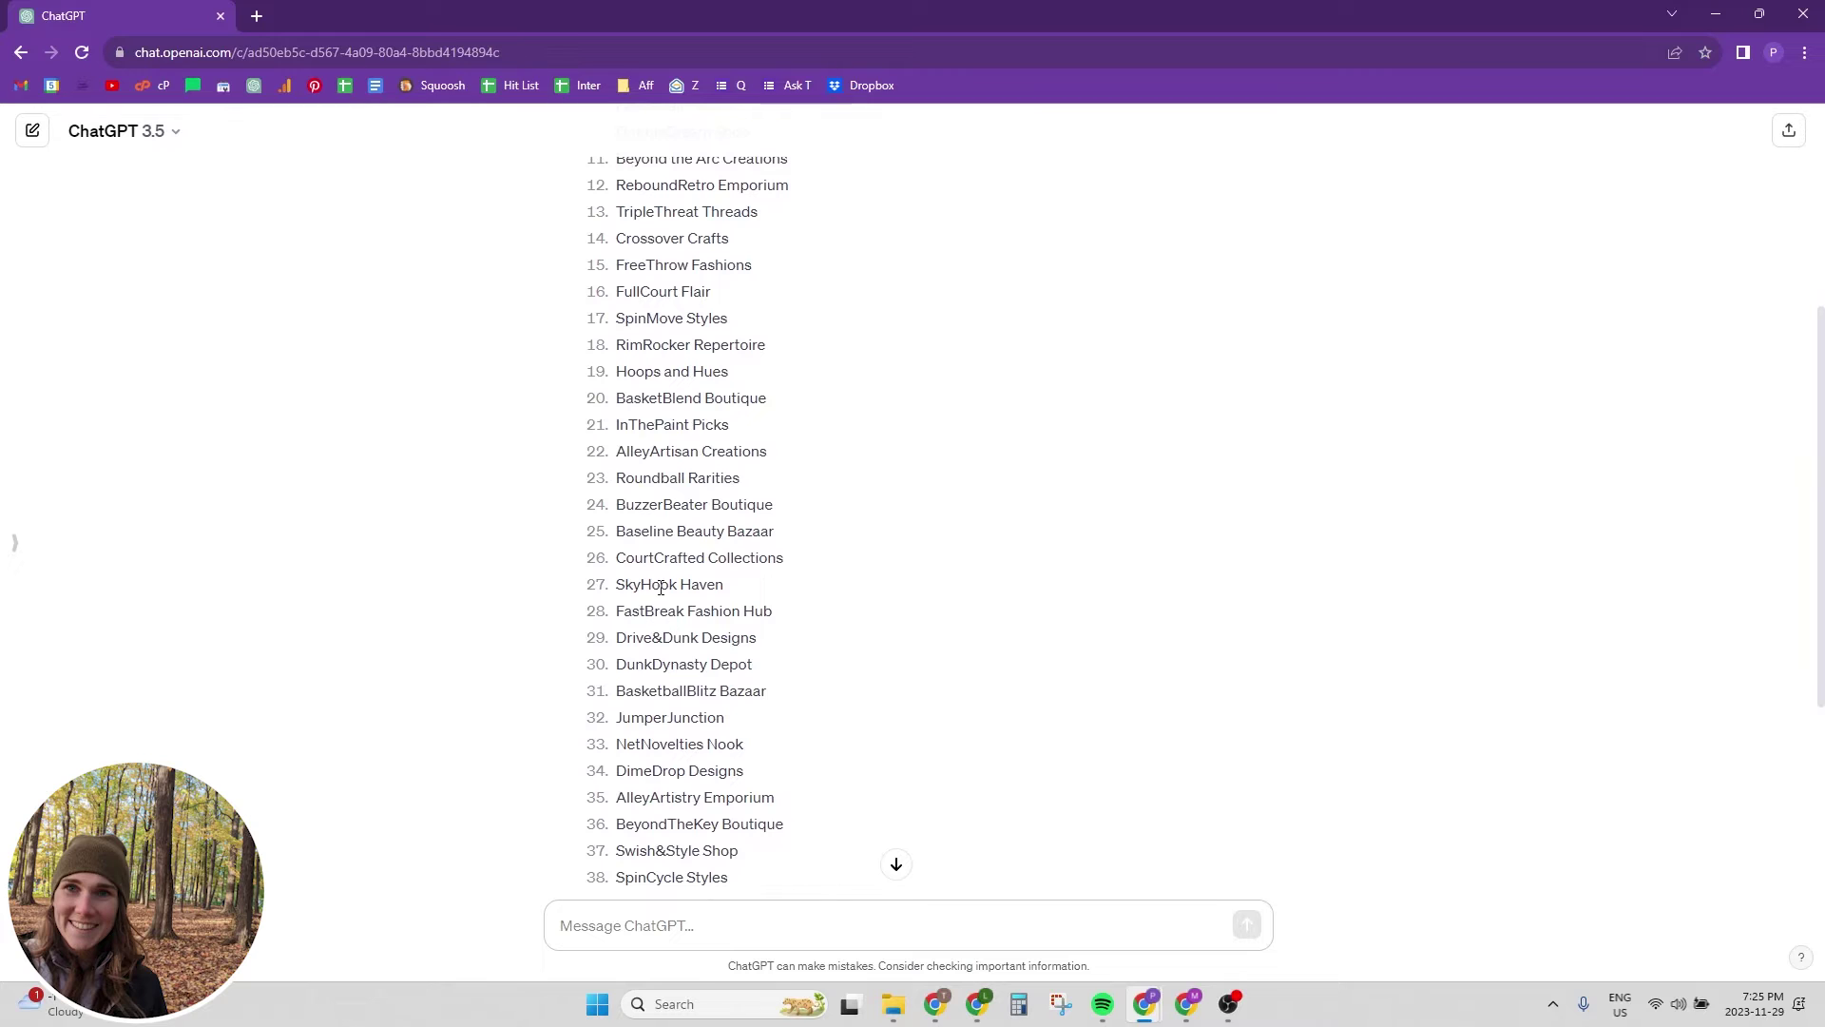
pyautogui.scroll(4, 694, 660)
pyautogui.moveTo(735, 297); pyautogui.dragTo(615, 313)
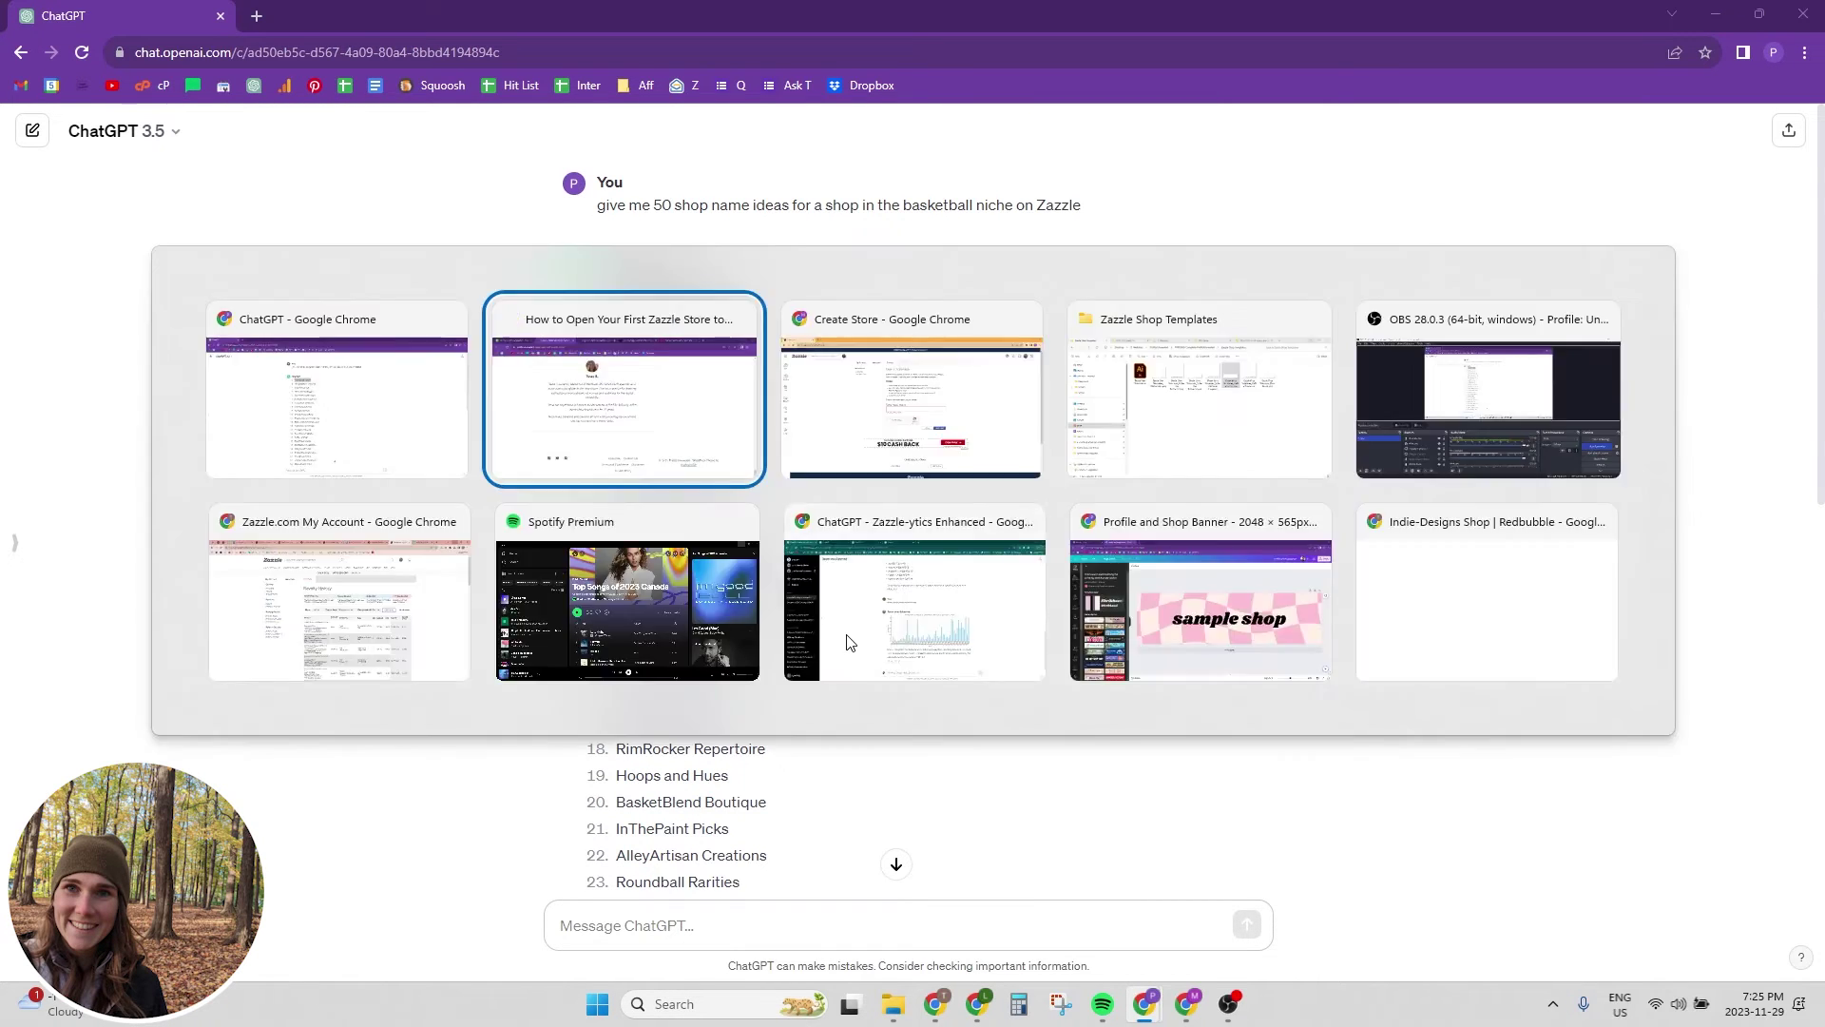
pyautogui.press('Tab')
# Create the SlamDunkStyles store and paste in the tagline 'Basketball Lovers Haven'
pyautogui.click(756, 553)
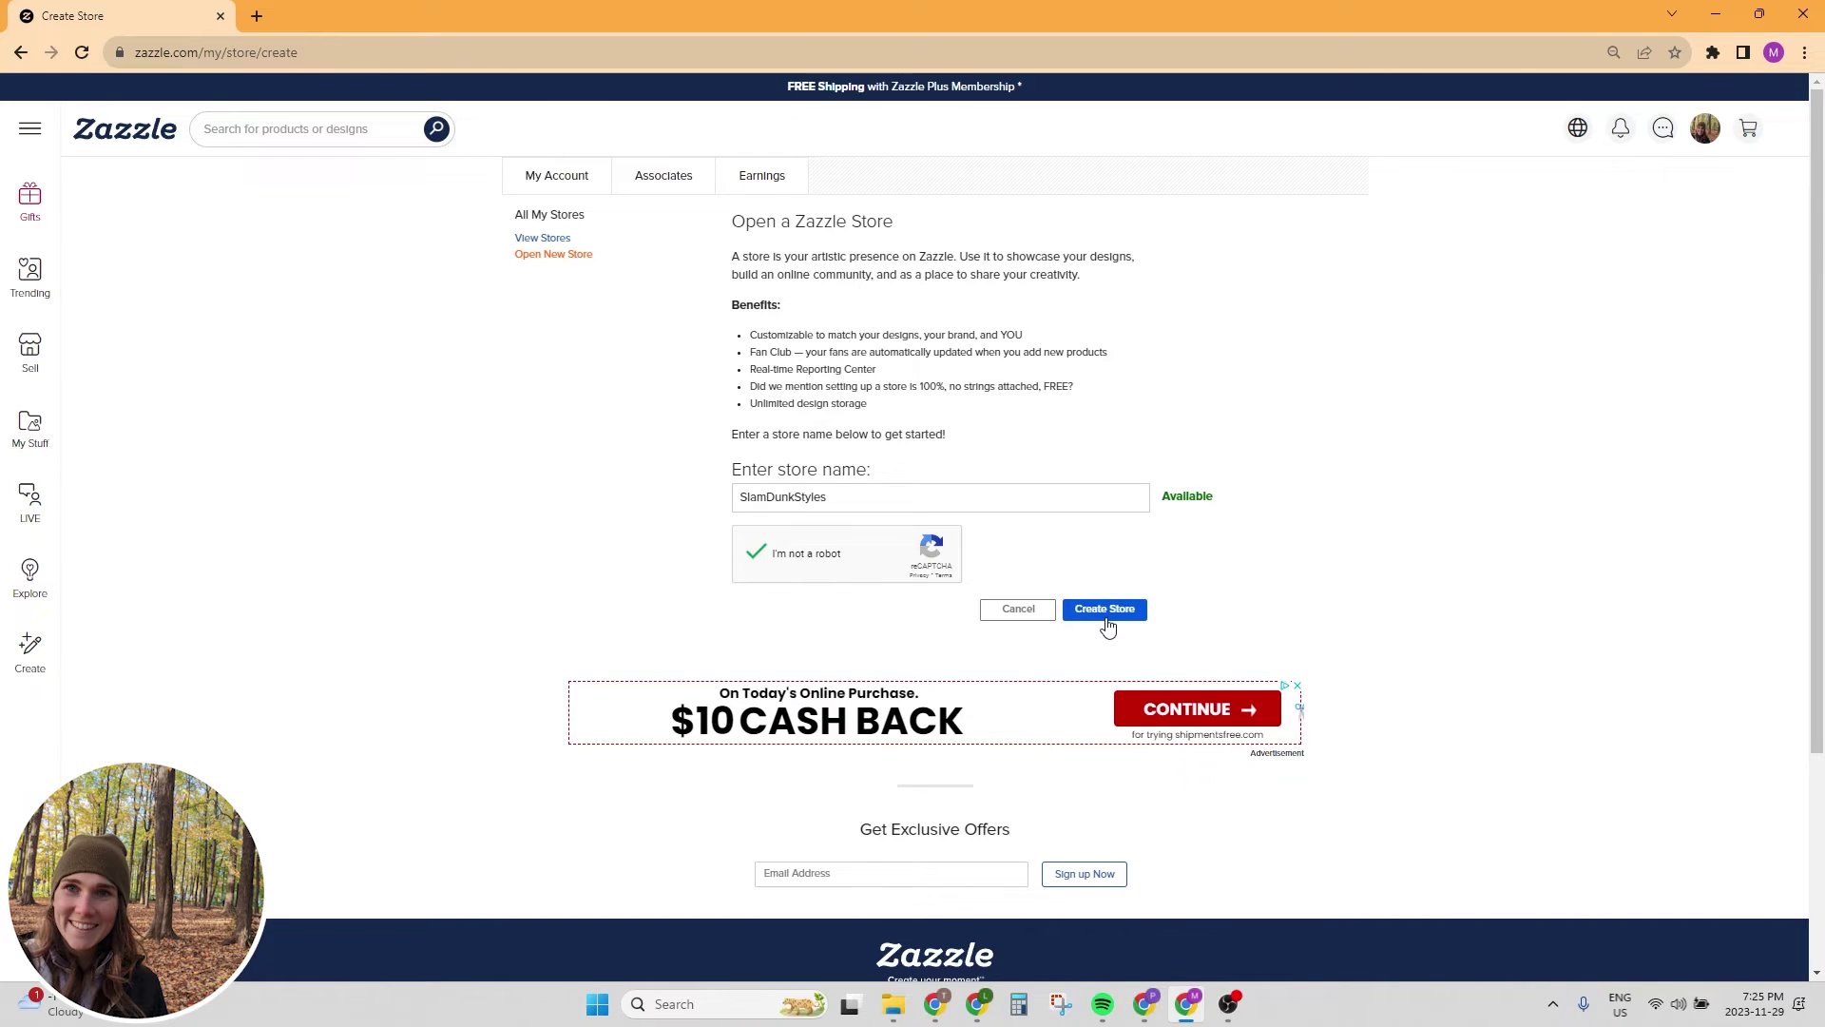
pyautogui.click(1106, 617)
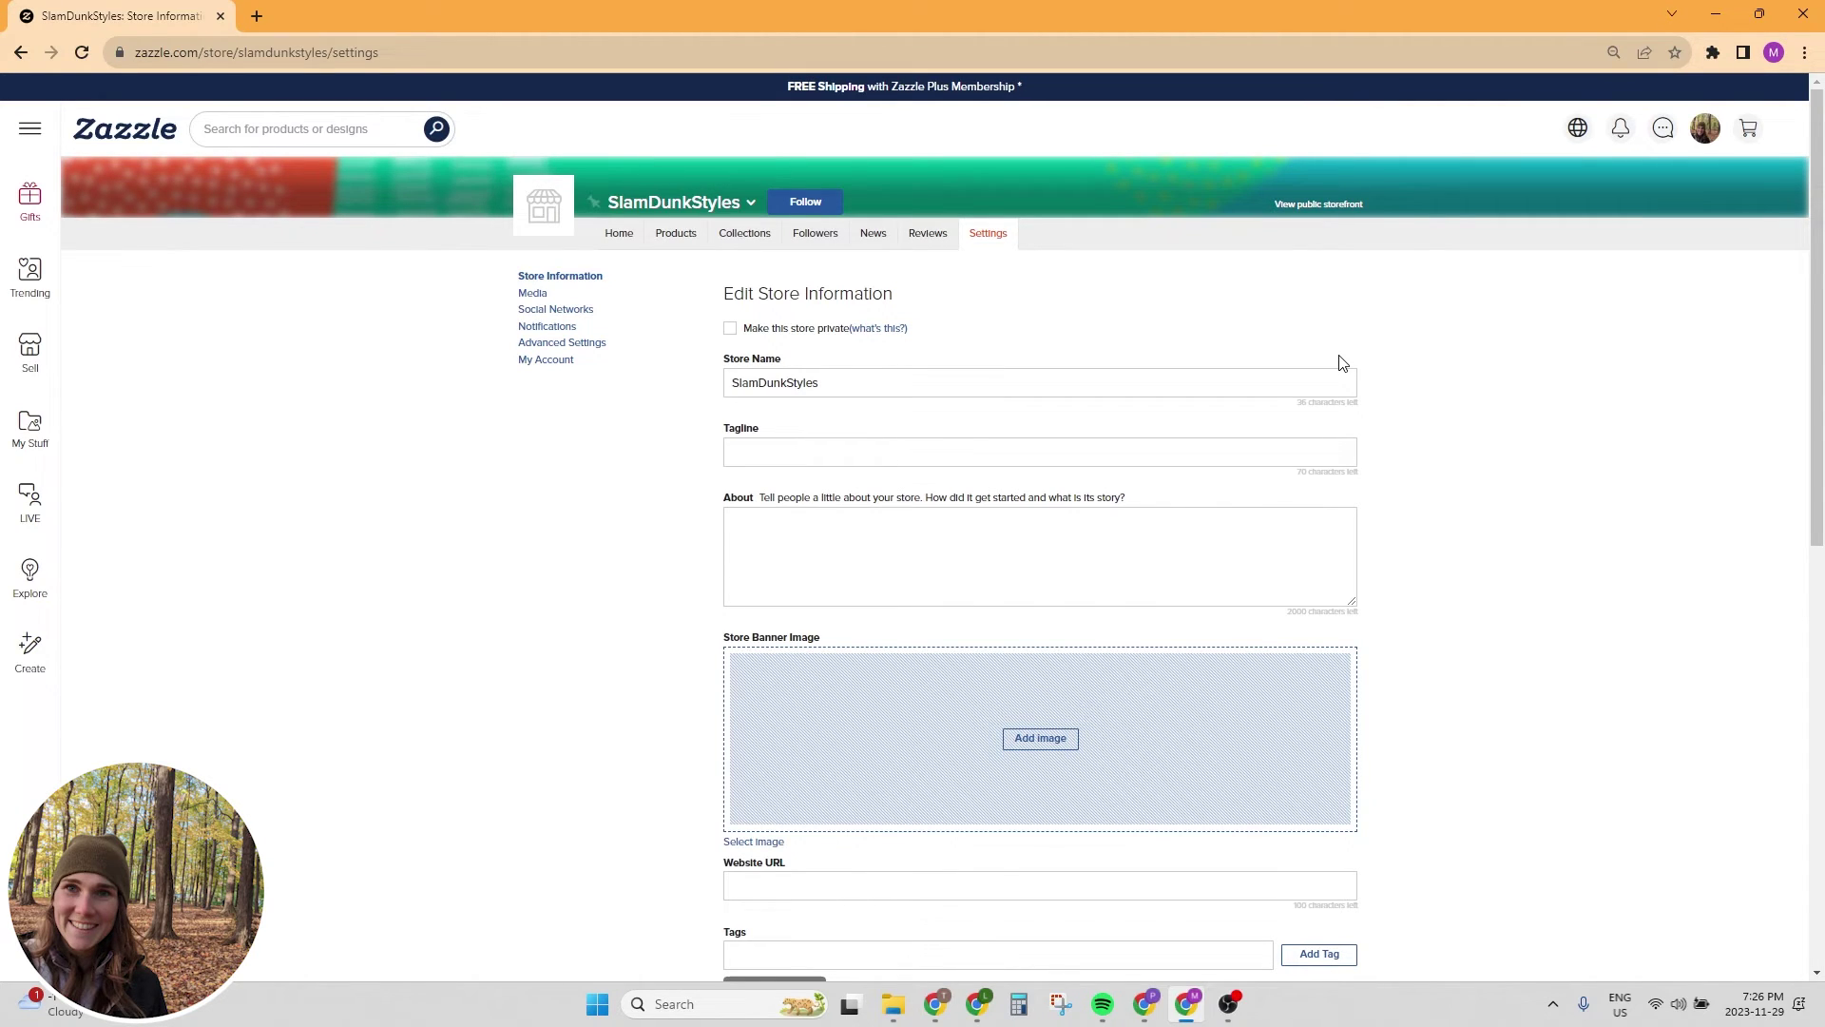
pyautogui.click(1140, 444)
pyautogui.write('Basketball Lovers Haven')
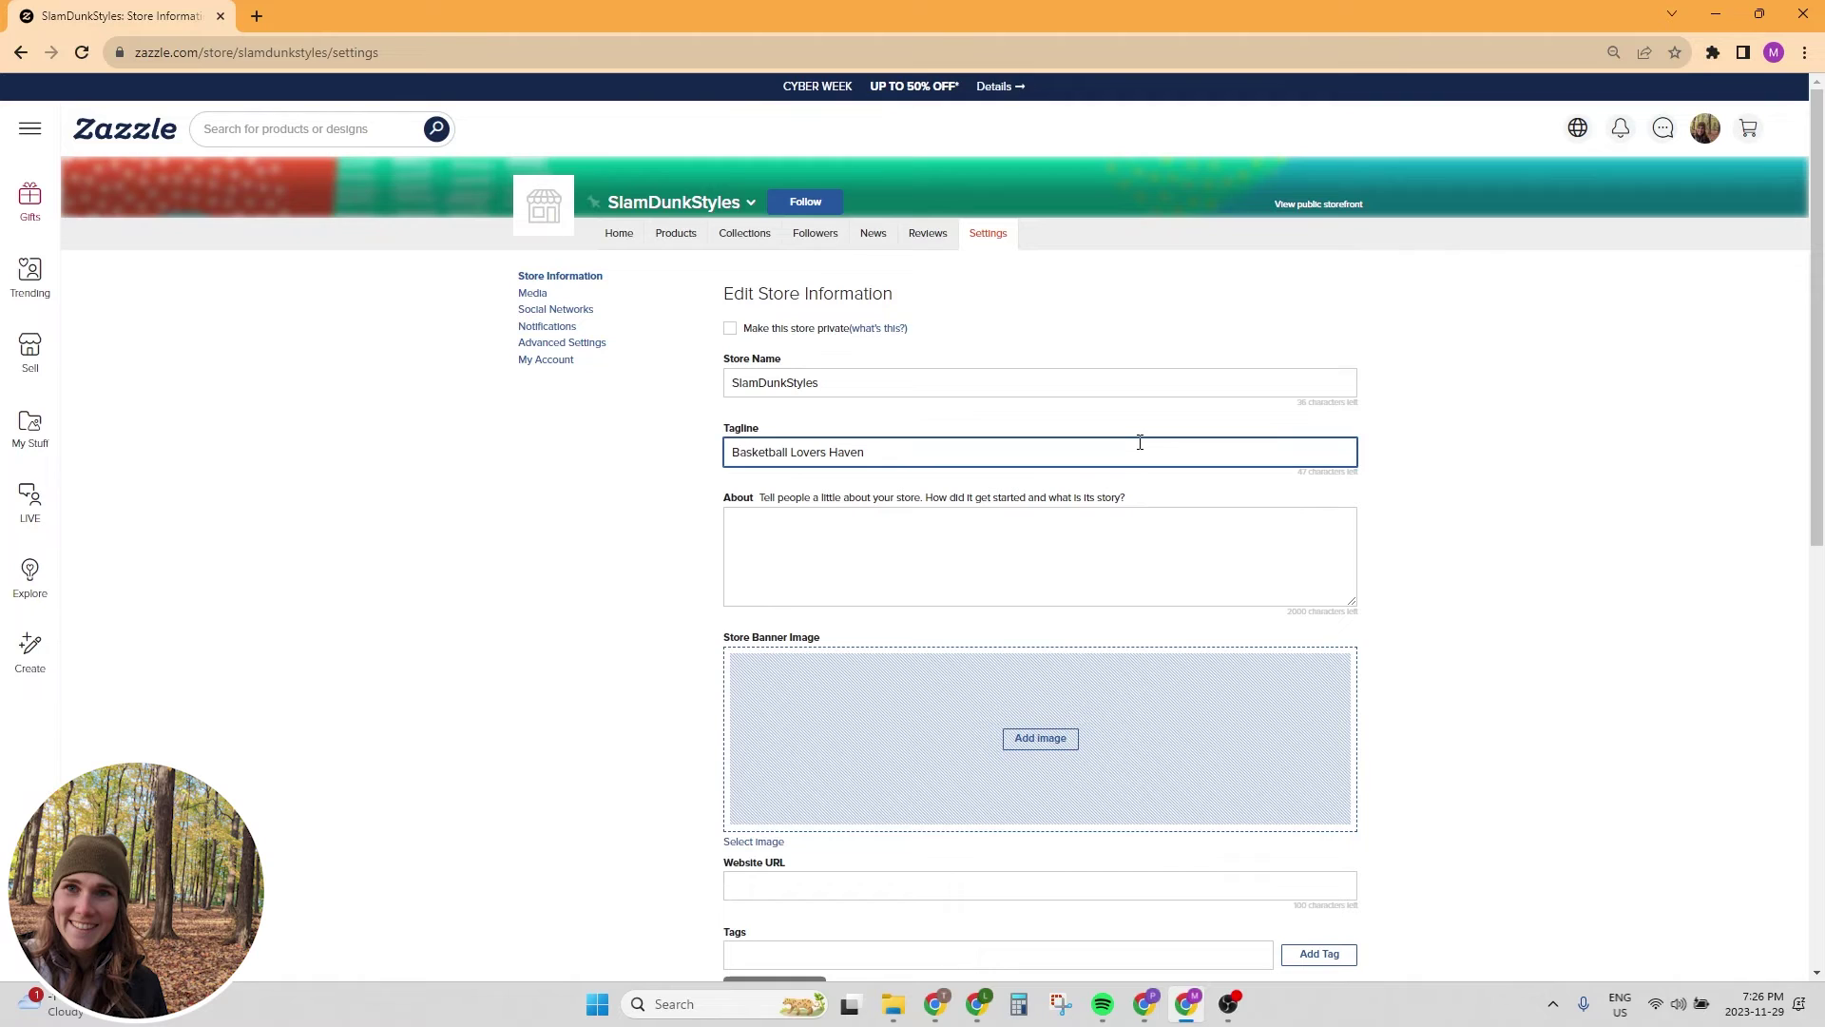
# Put the cursor in the store's About box, then return to ChatGPT for About ideas
pyautogui.click(1068, 565)
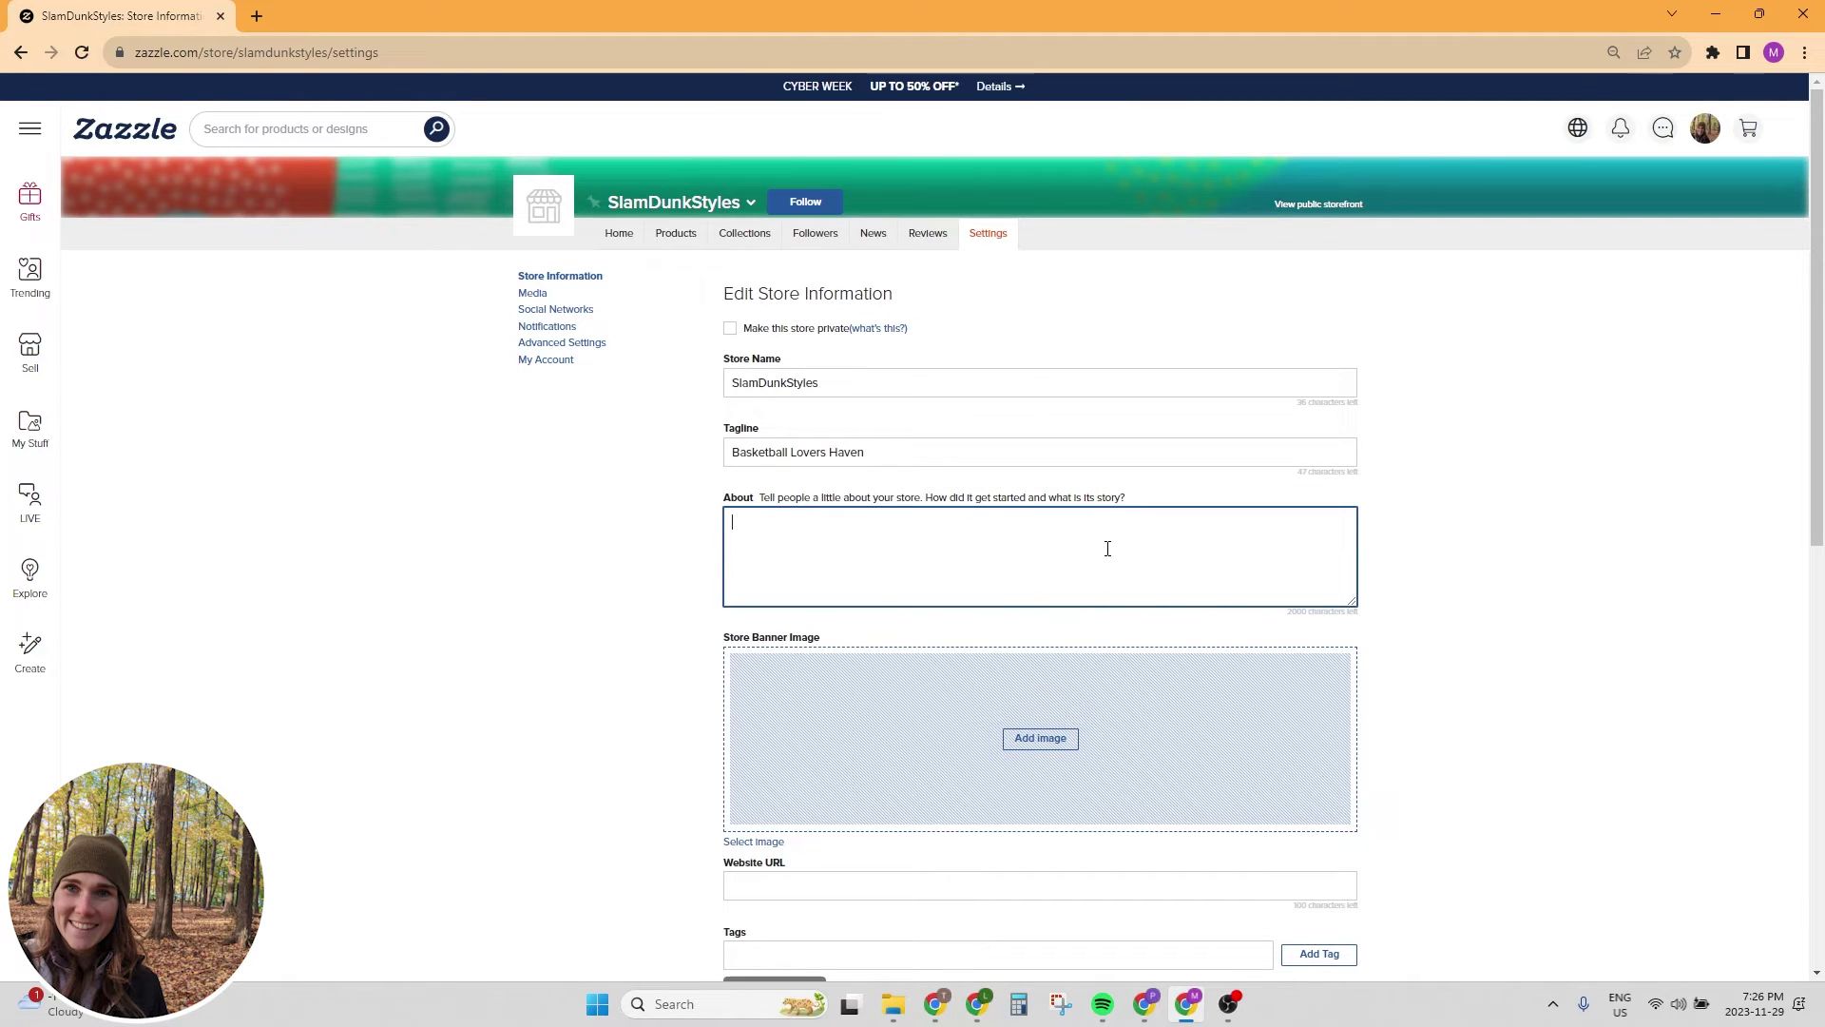
pyautogui.hotkey('alt', 'Tab')
pyautogui.scroll(3, 1142, 653)
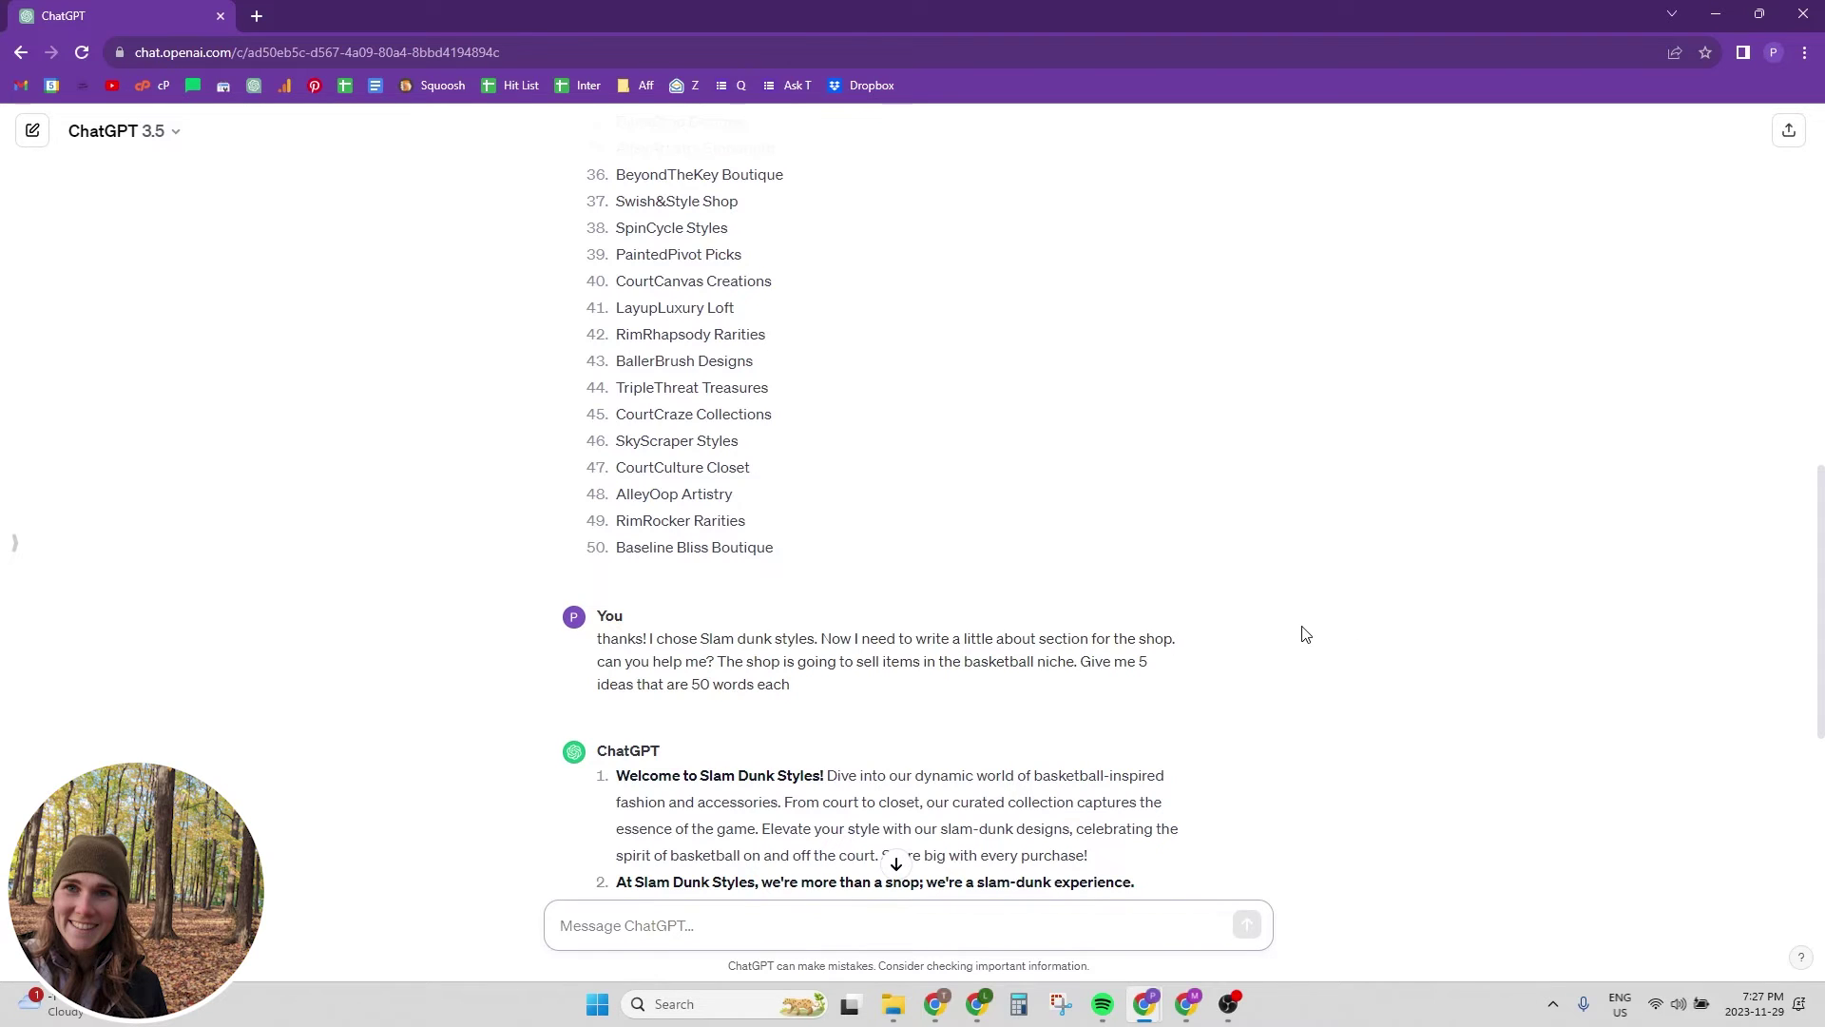
# Select ChatGPT's first suggested Slam Dunk Styles description to use as the store's About text
pyautogui.scroll(-2, 1222, 639)
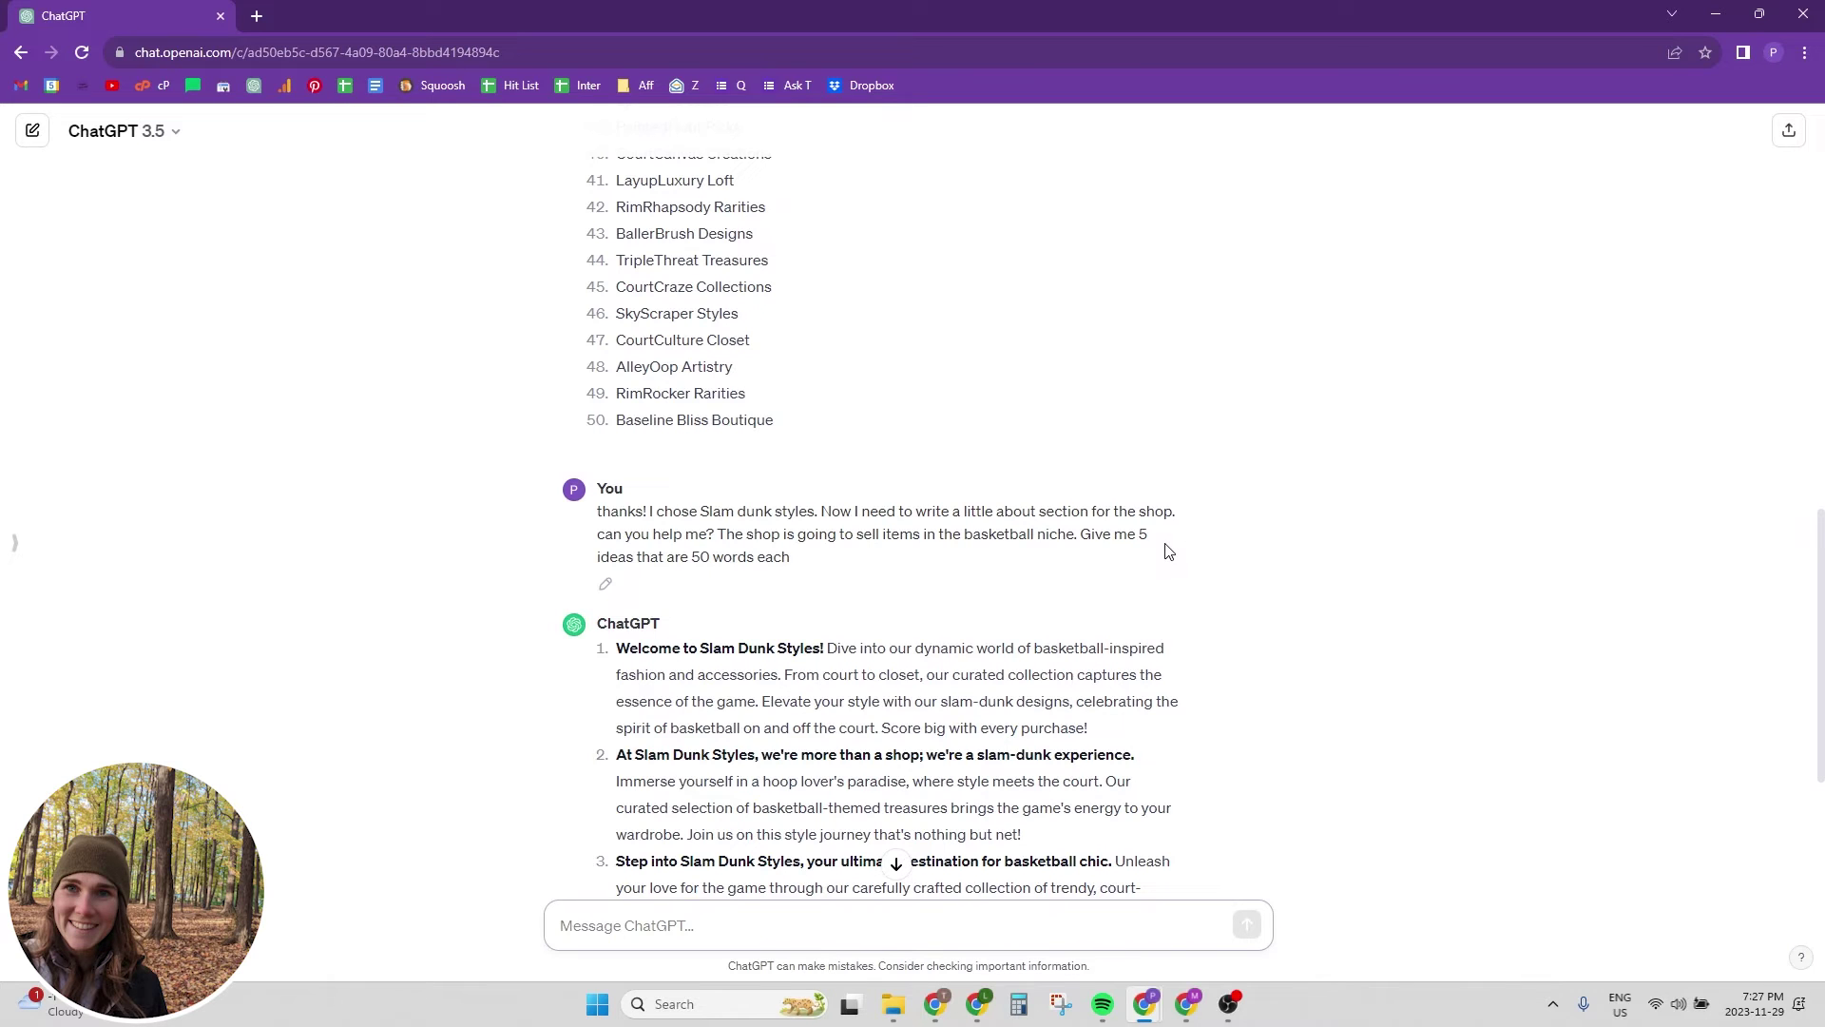
pyautogui.scroll(-3, 1200, 549)
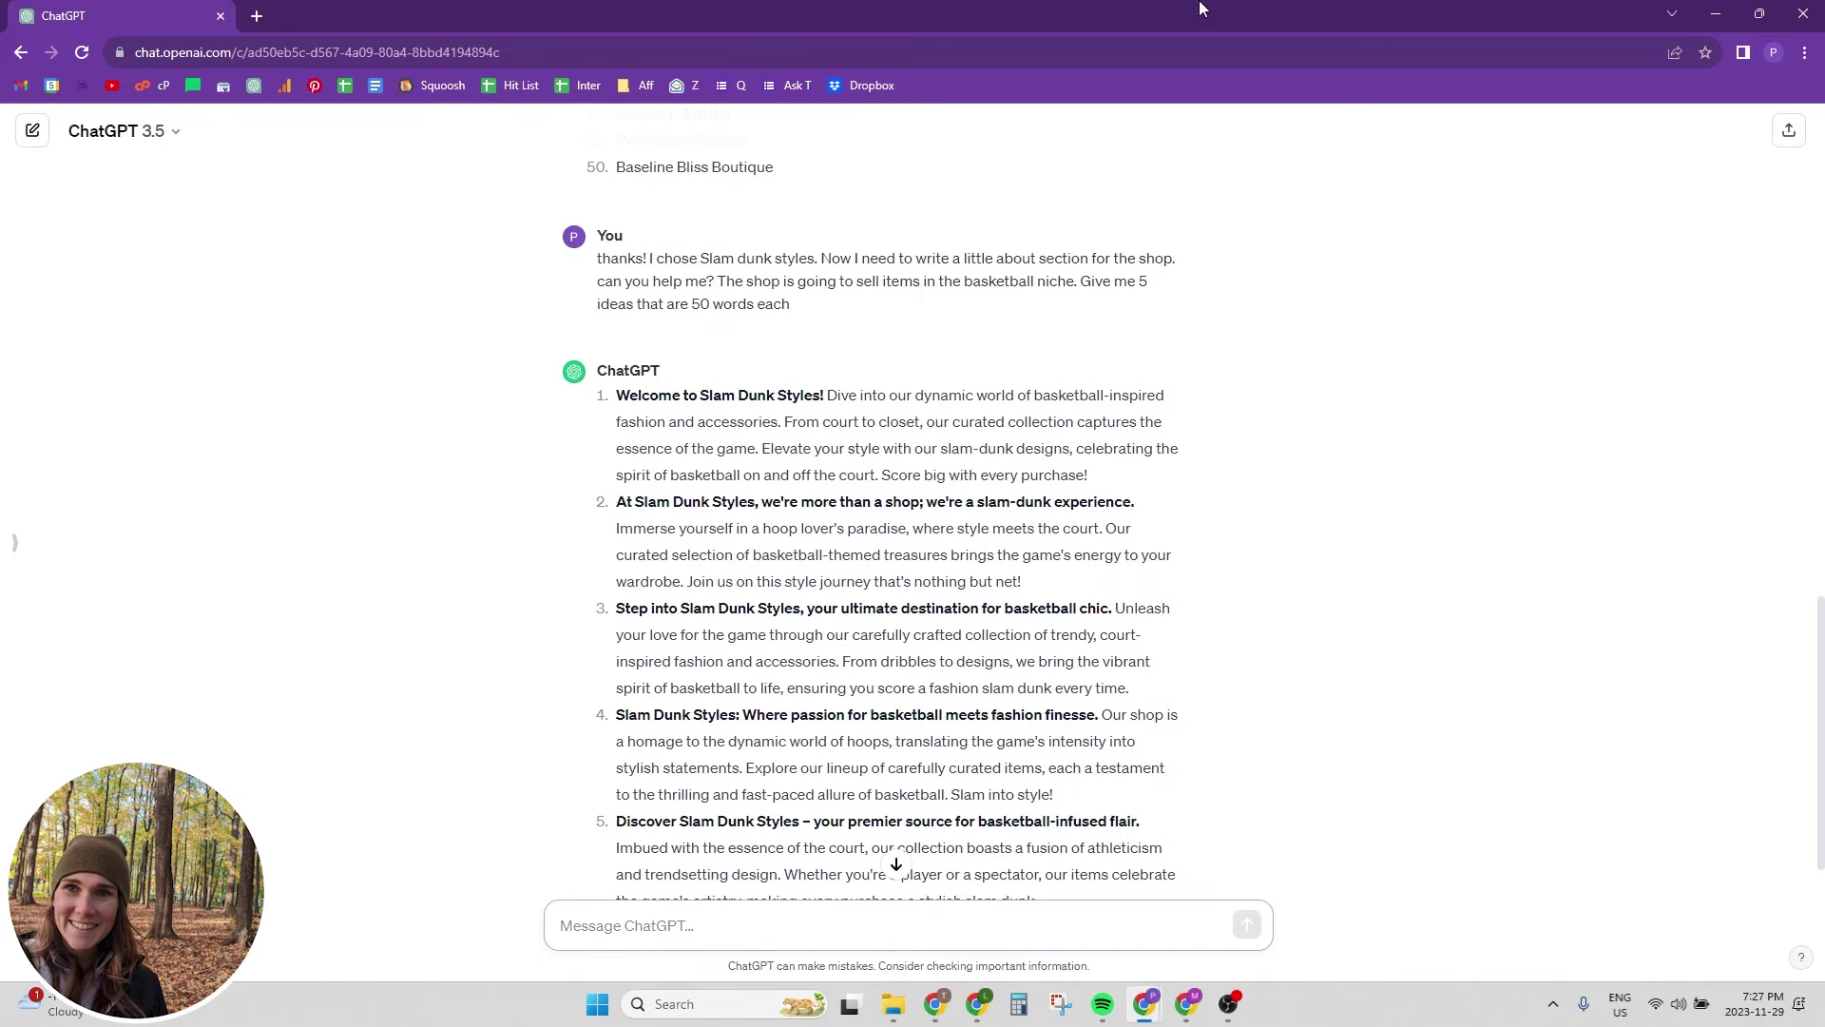
pyautogui.moveTo(1089, 475); pyautogui.dragTo(616, 394)
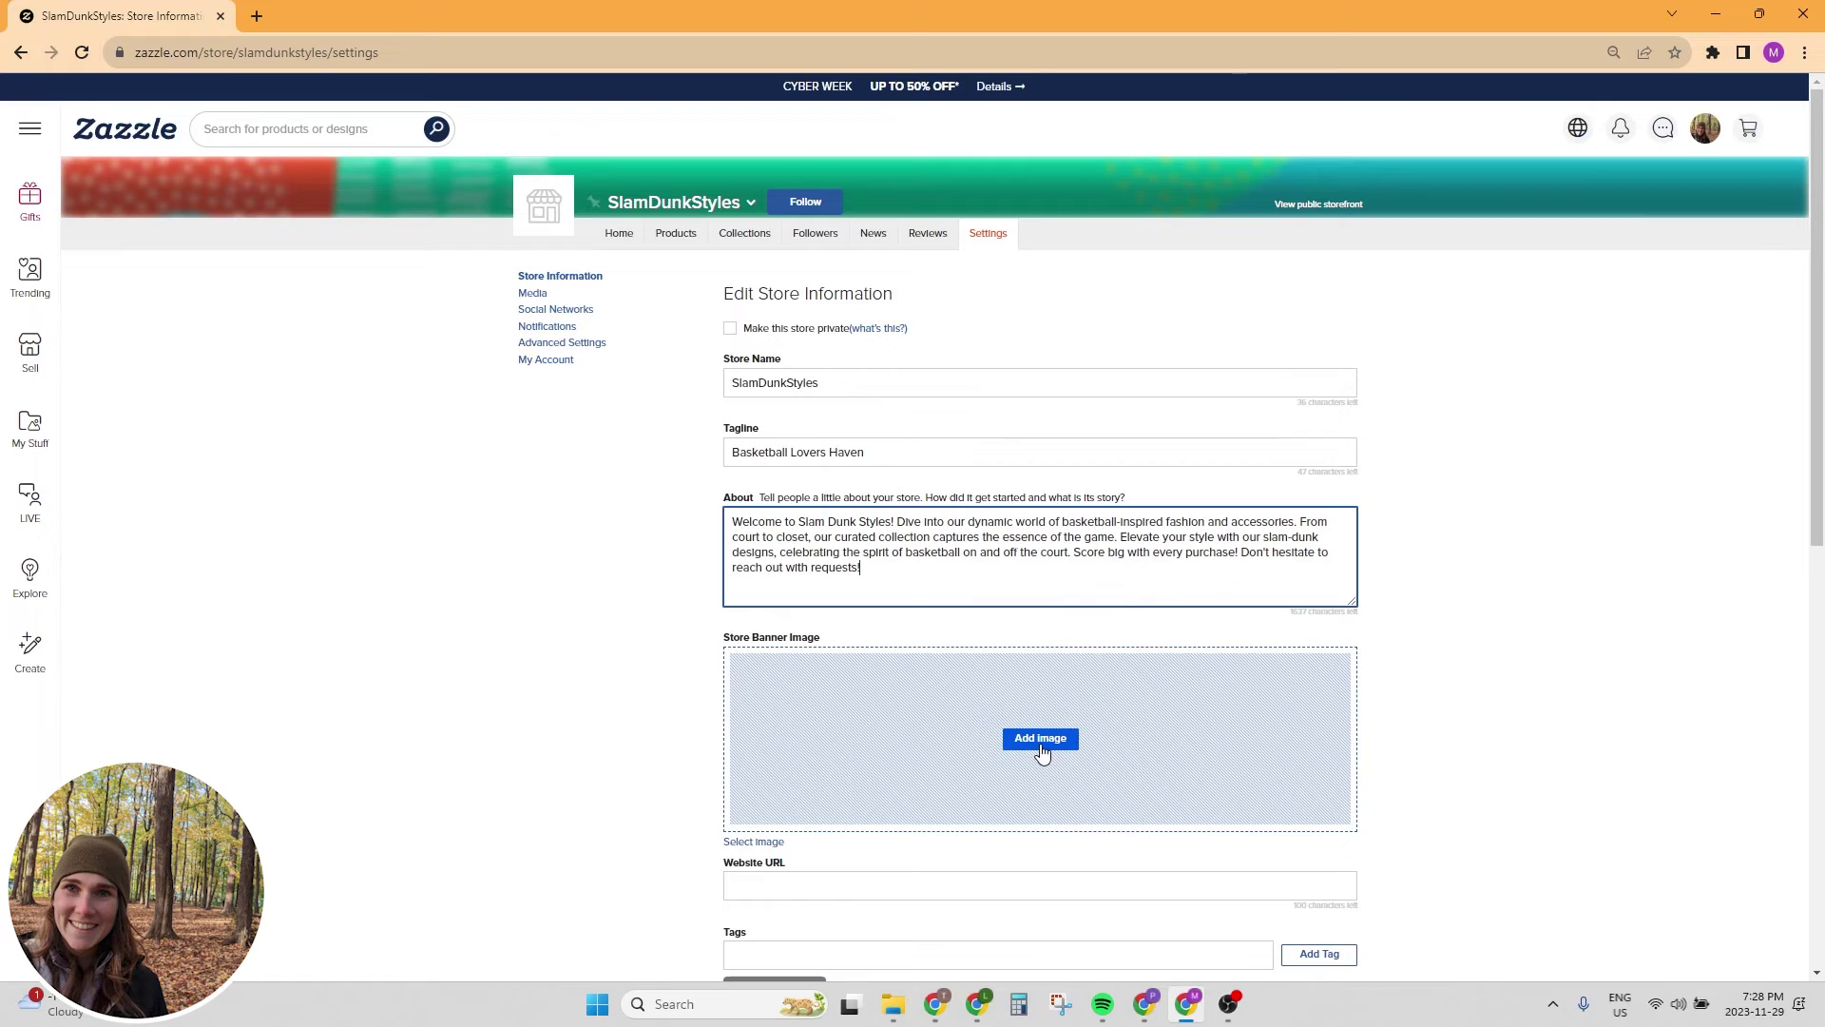
# Use the profitsunraveled.com image as the banner and add the tags basketball, slam dunk style and sports
pyautogui.click(1041, 741)
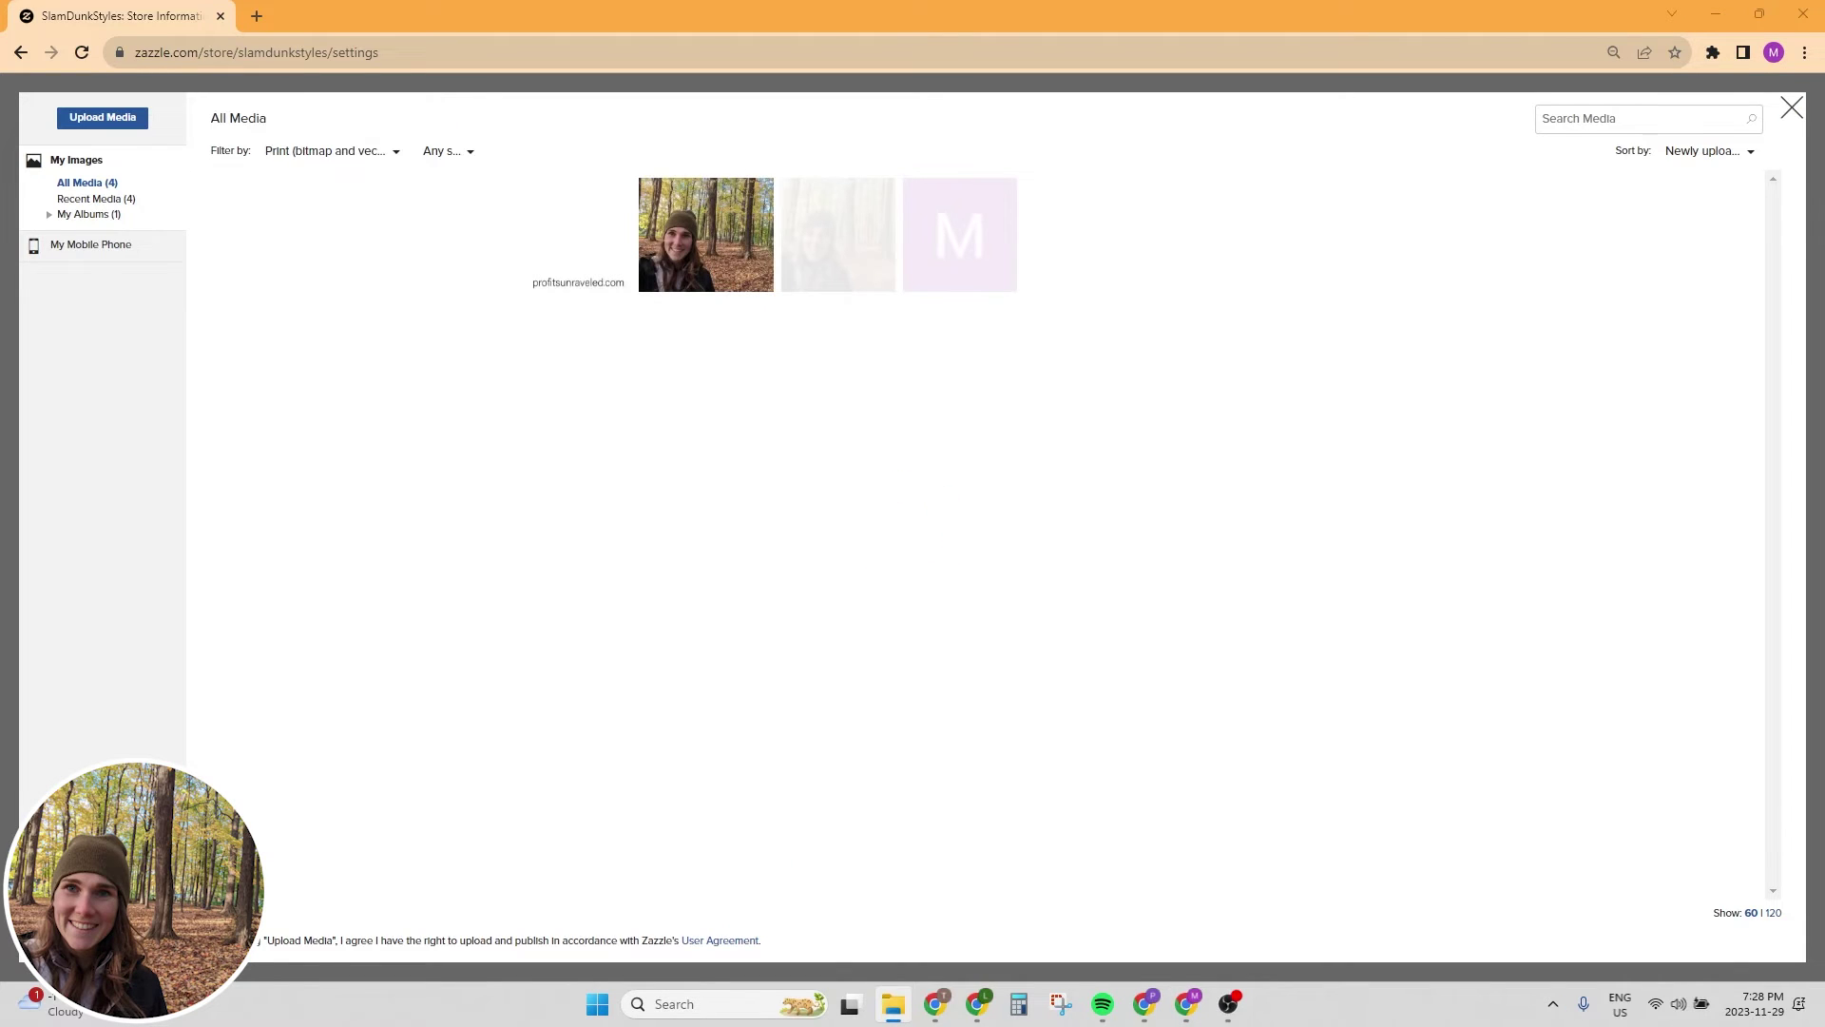
pyautogui.click(578, 238)
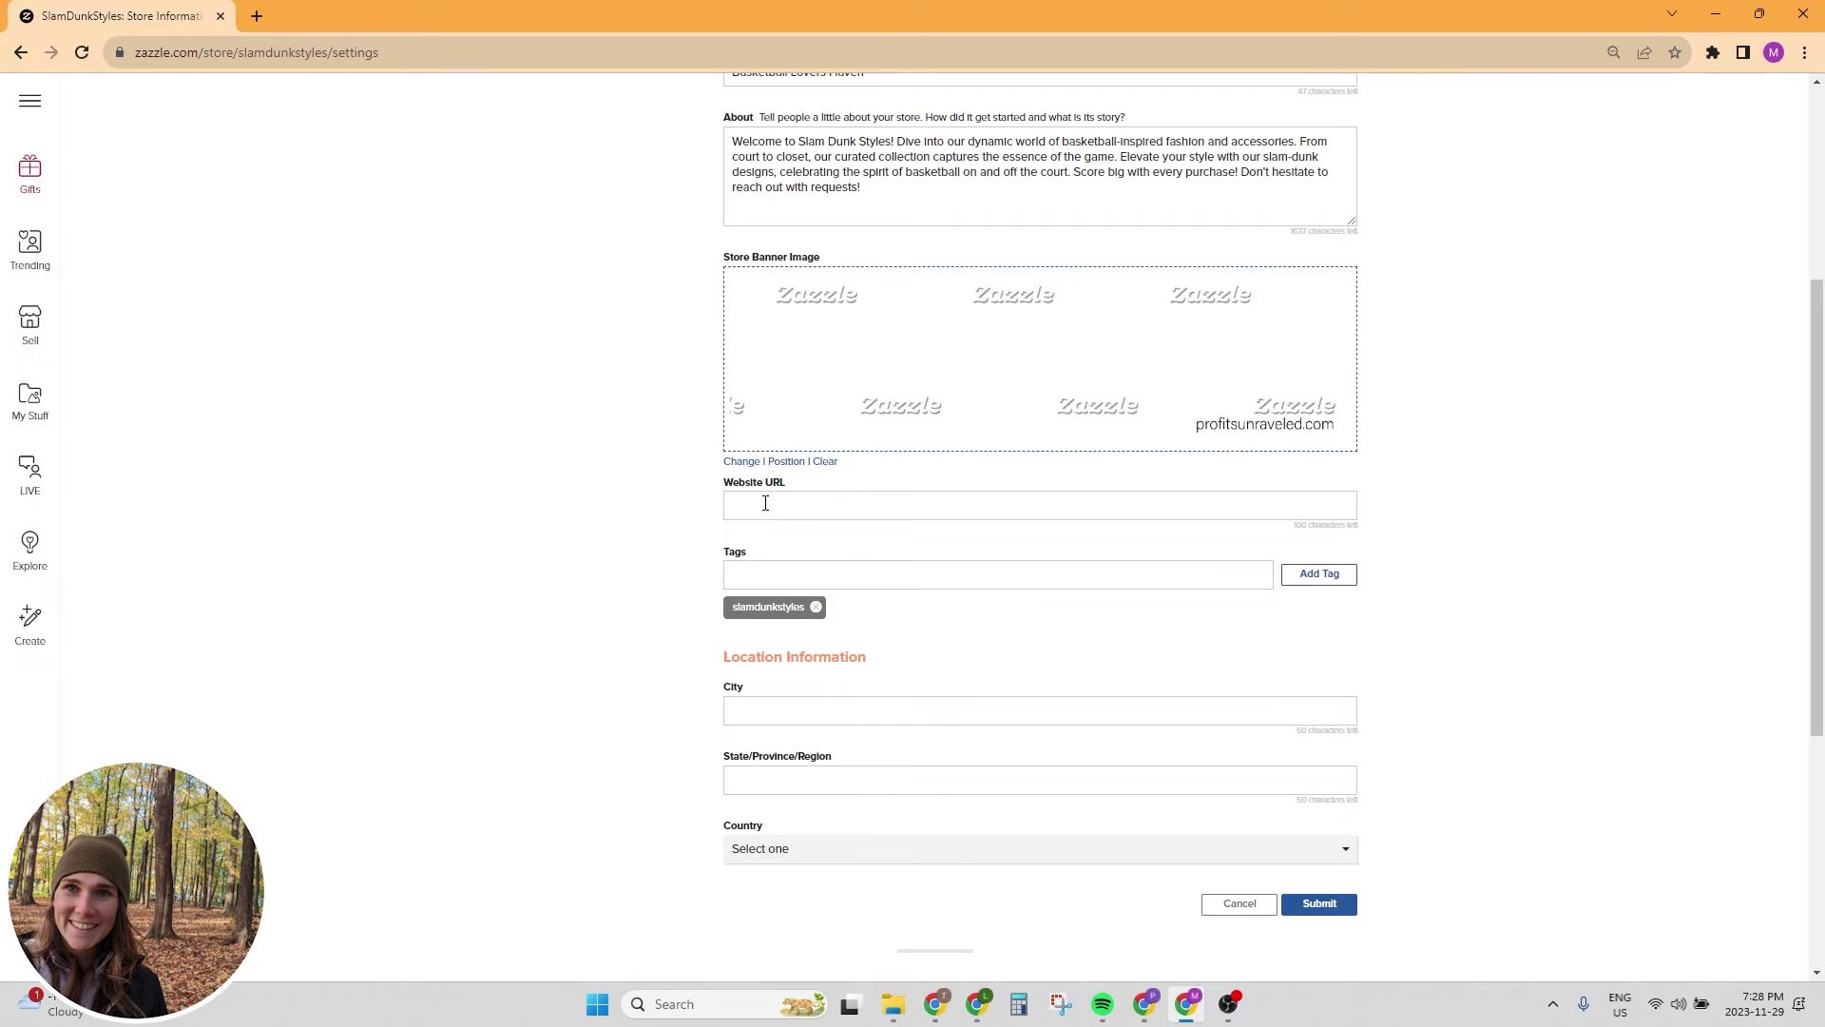
pyautogui.click(776, 575)
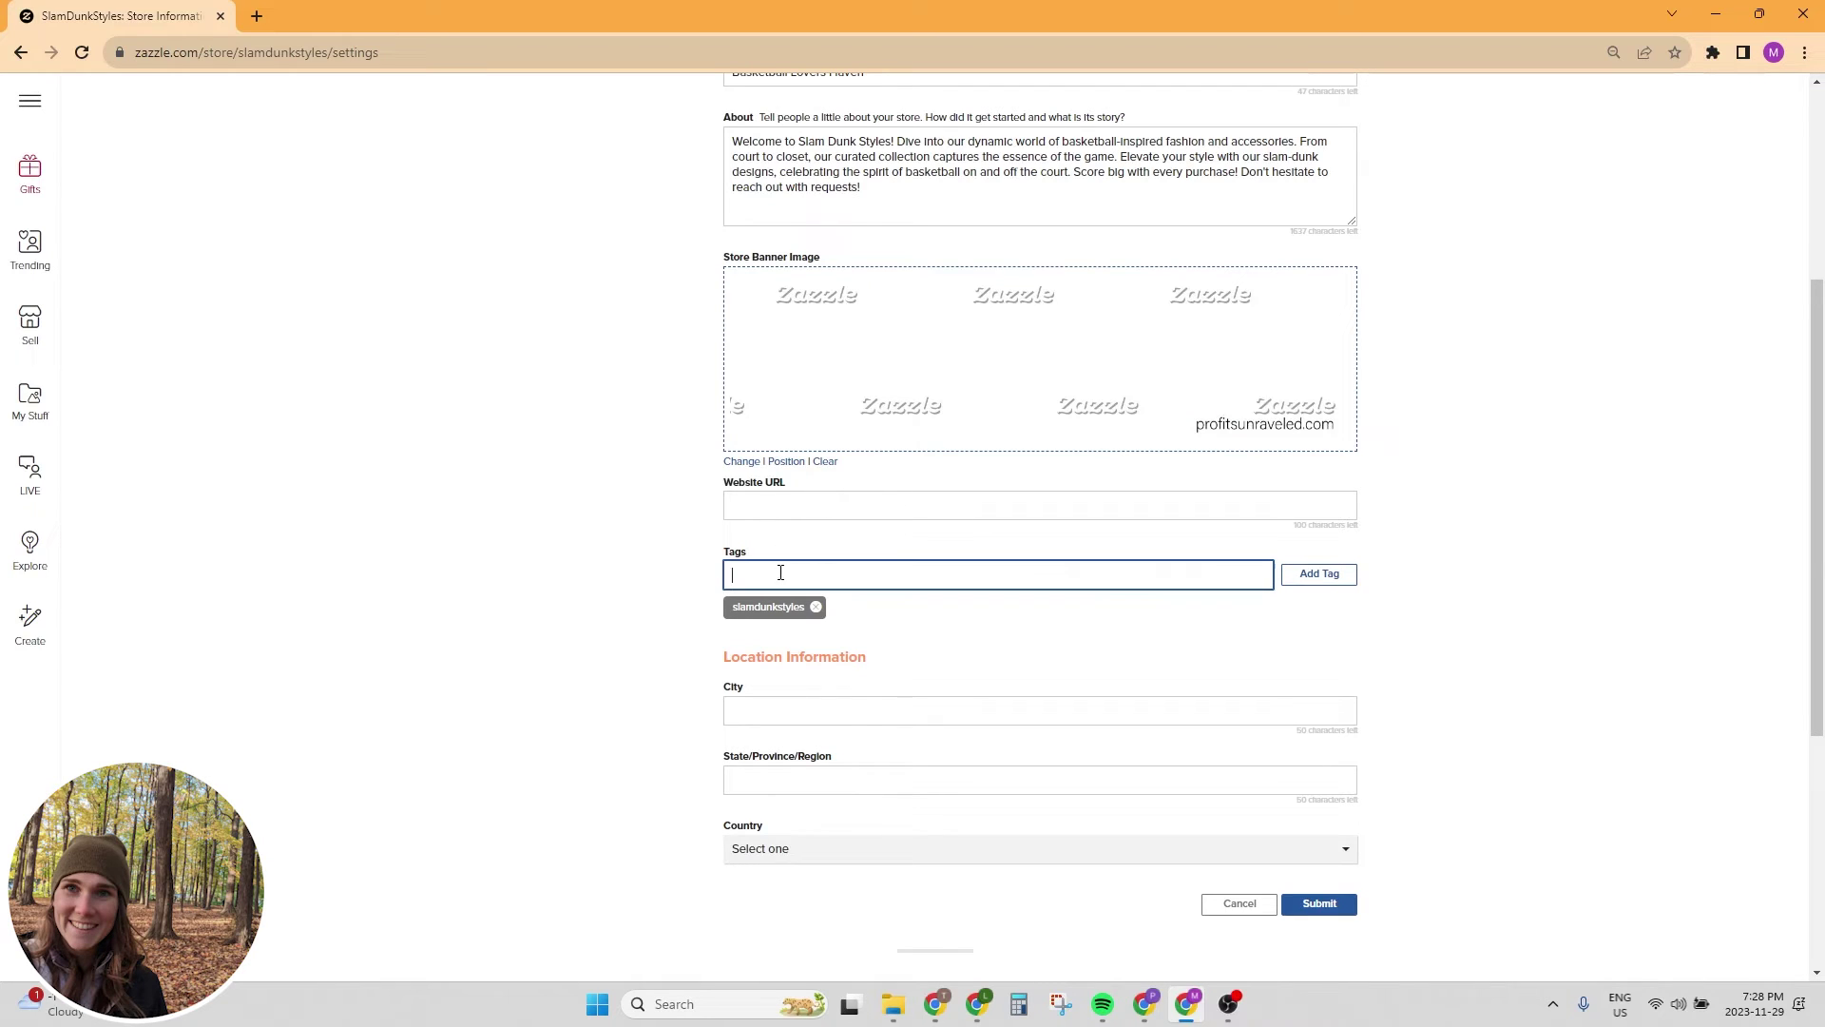
pyautogui.write('basketball,')
pyautogui.press('Return')
pyautogui.write('slam dunk style')
pyautogui.write(' sports,')
pyautogui.press('Return')
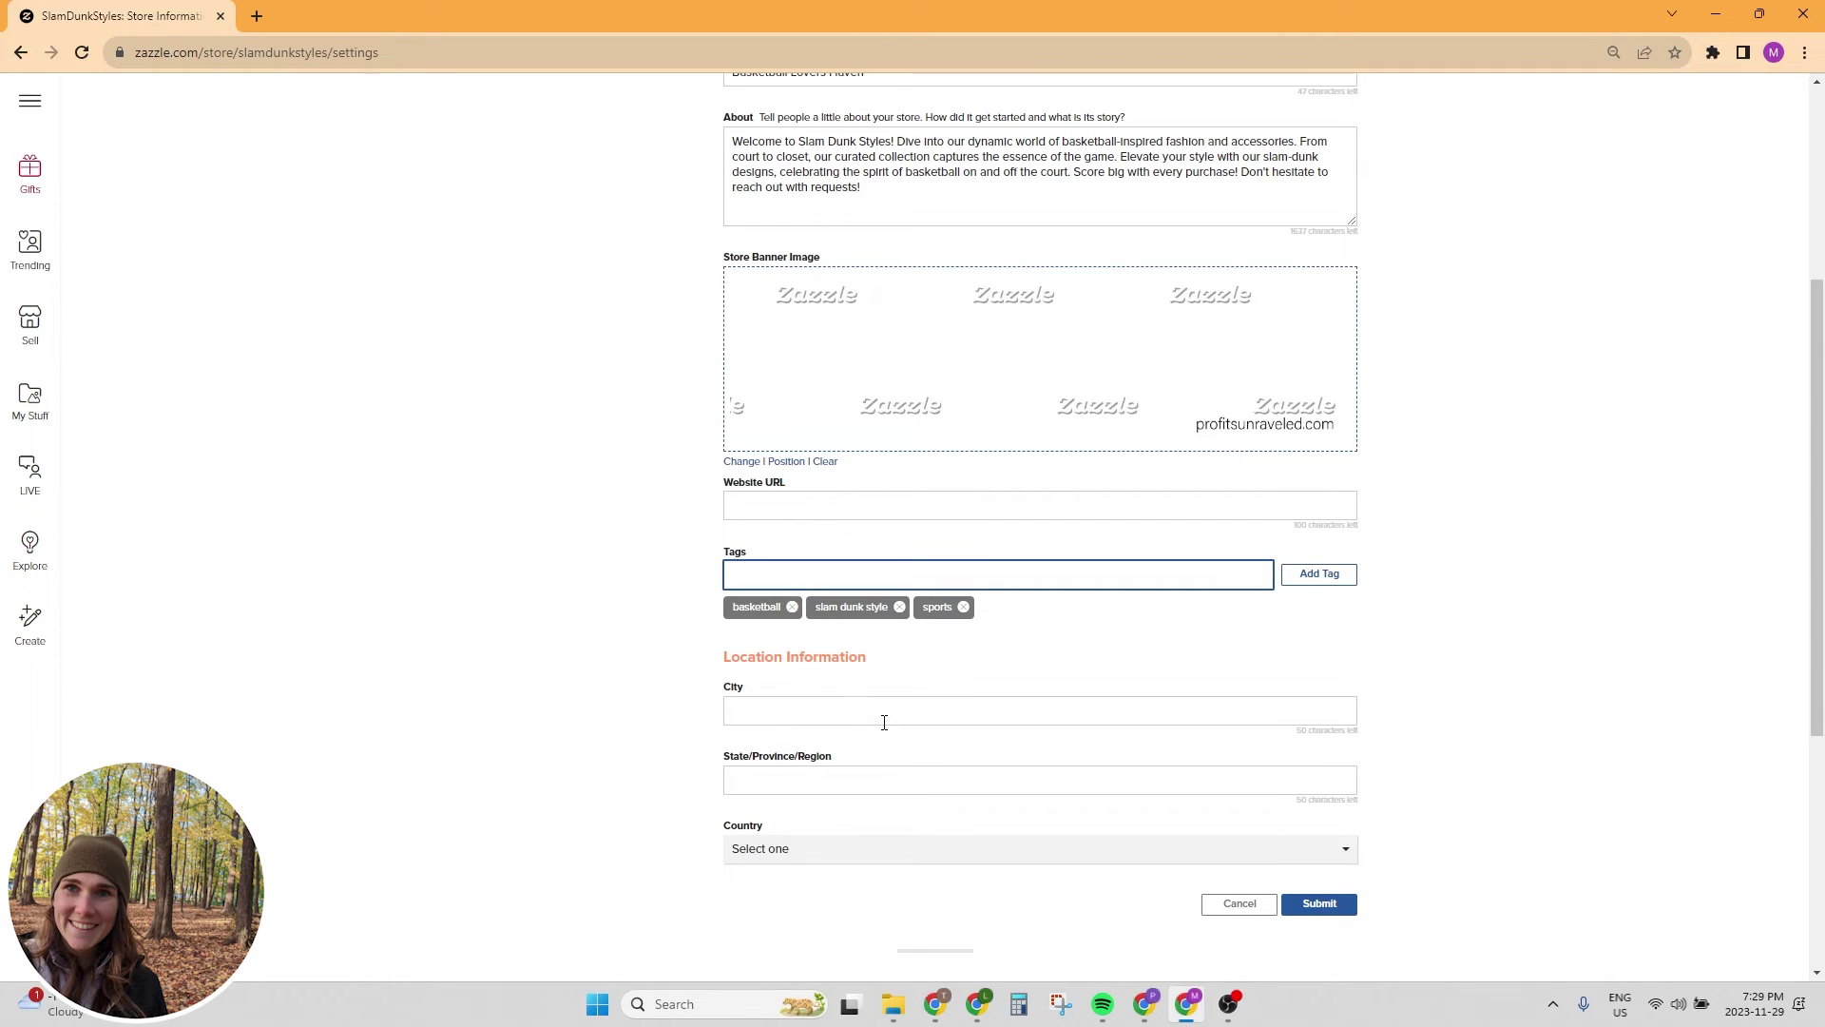
pyautogui.scroll(-1, 884, 722)
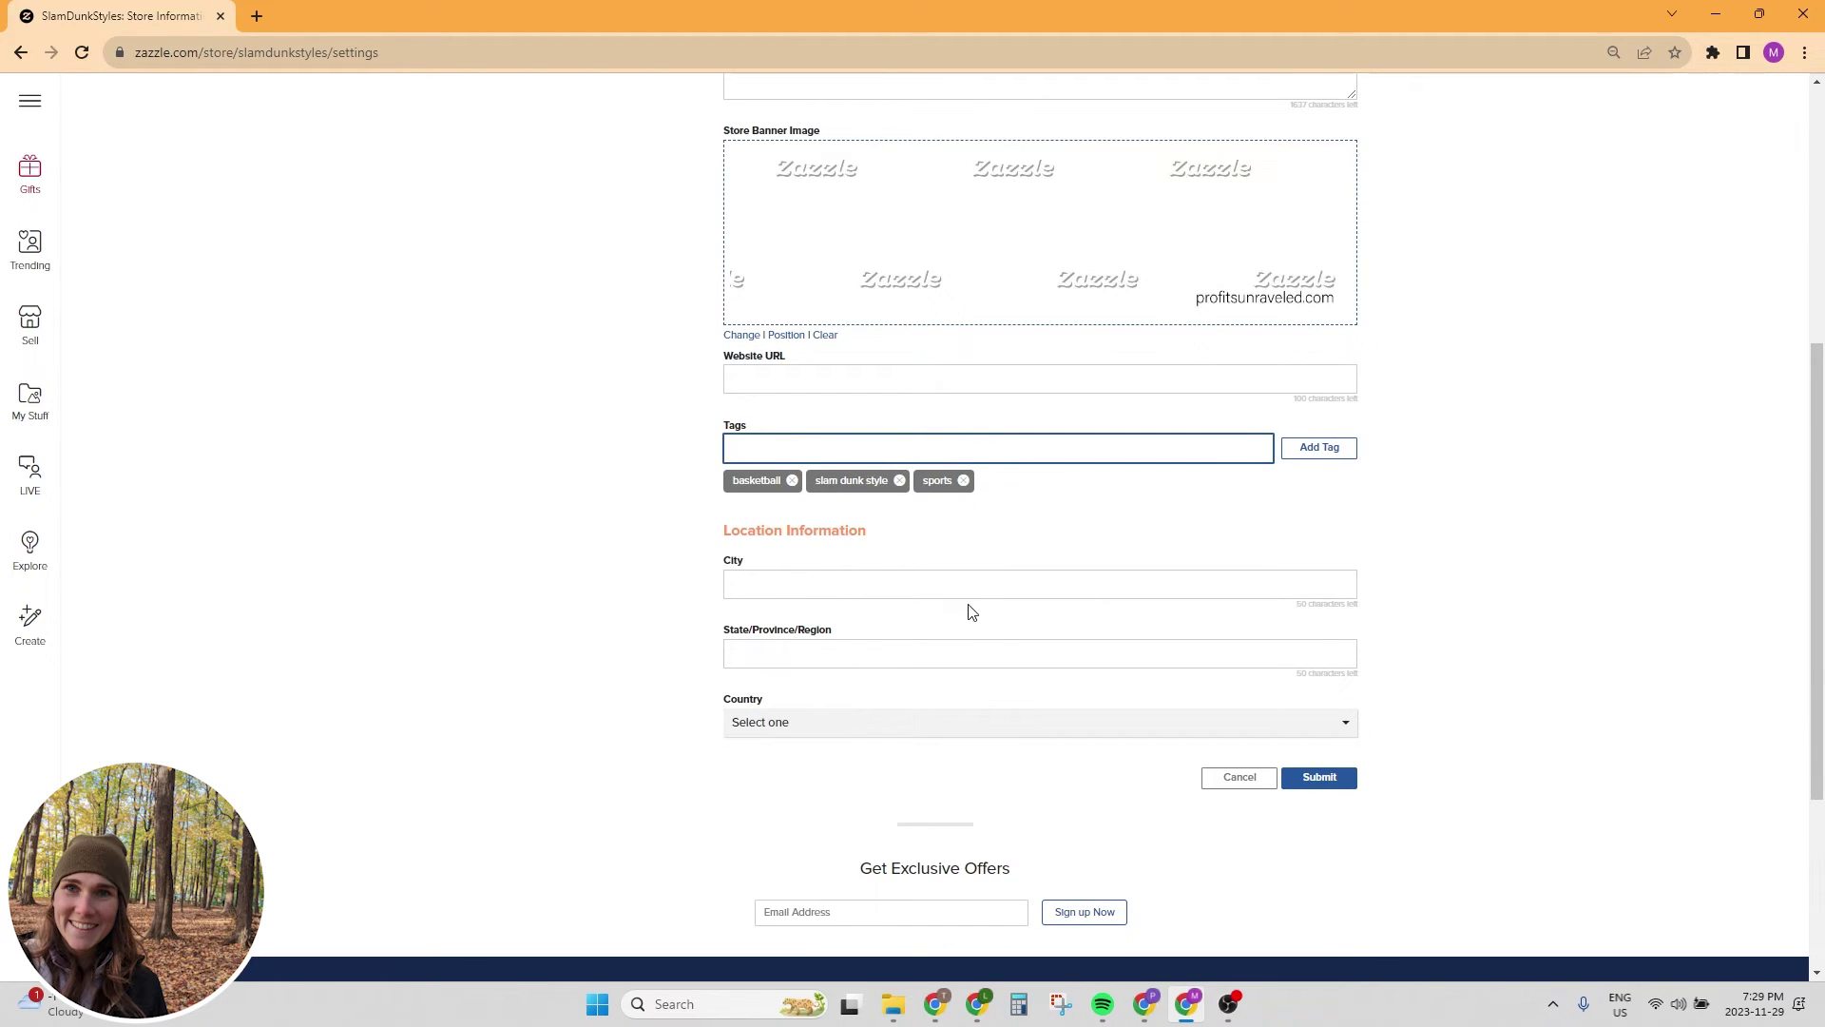
# Submit the store information, continue past the success dialog, then go back to the settings page
pyautogui.click(1335, 787)
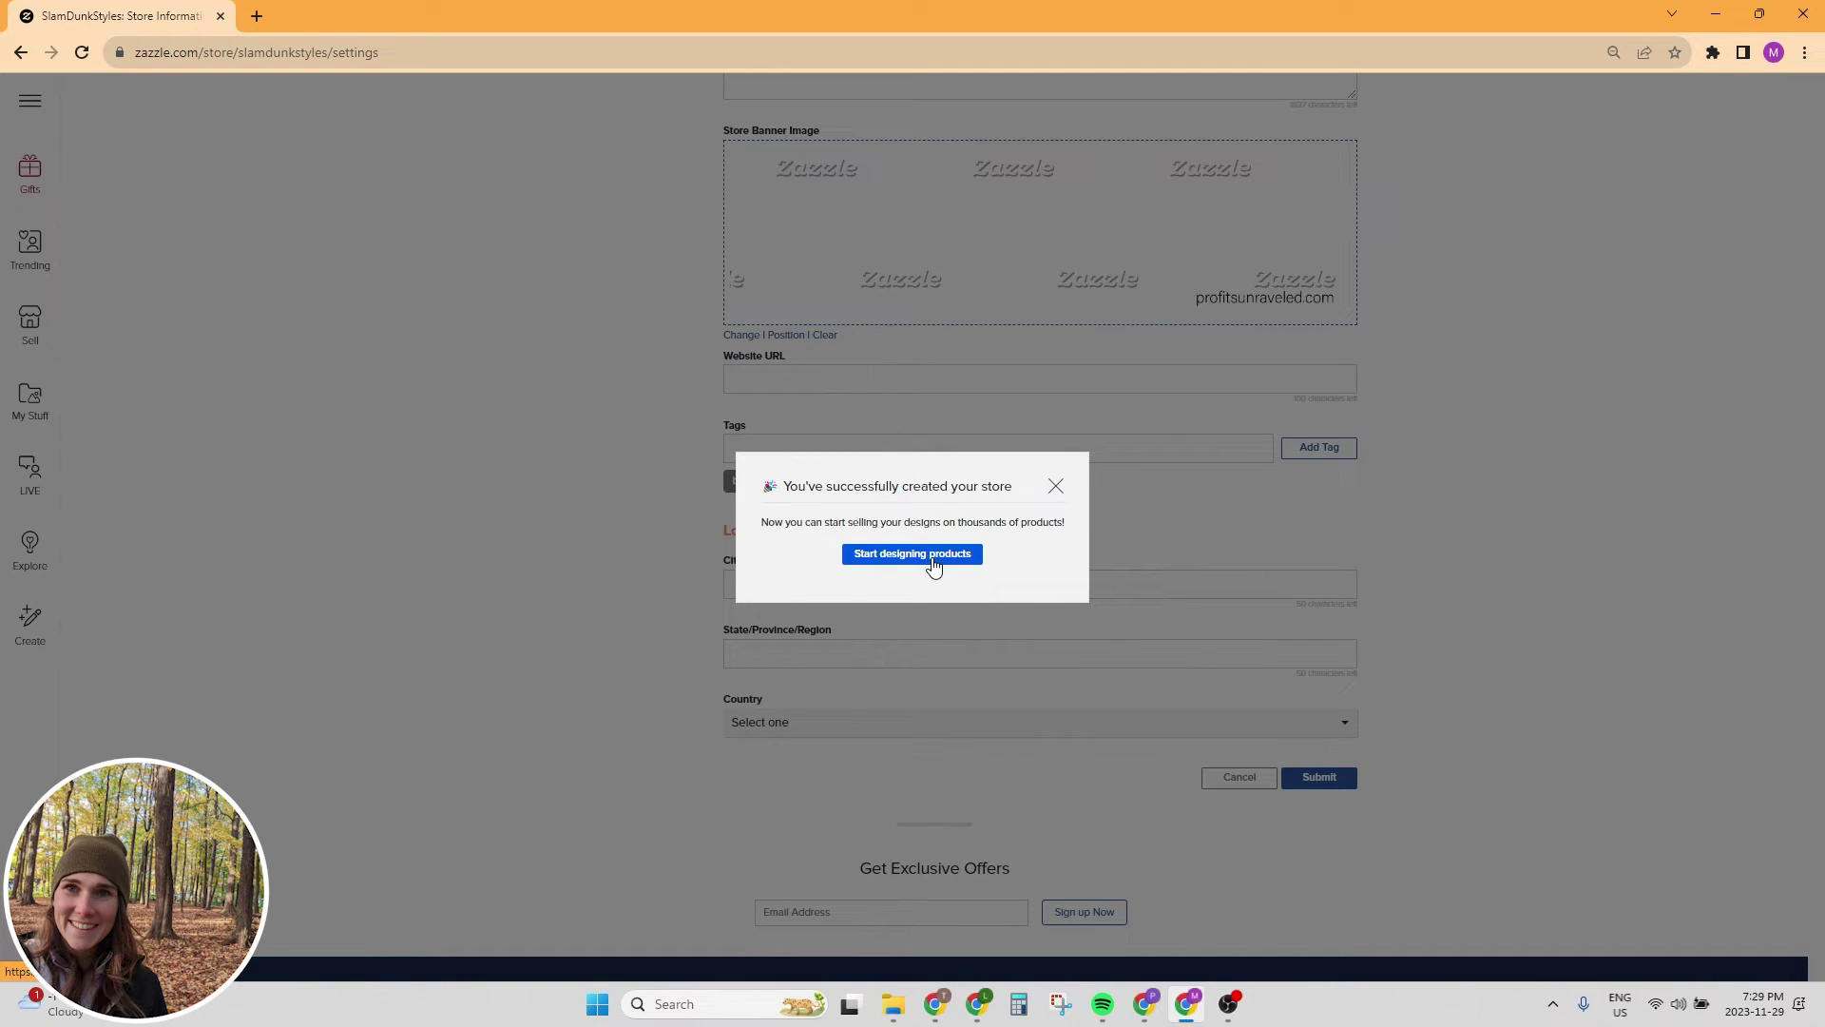
pyautogui.click(932, 560)
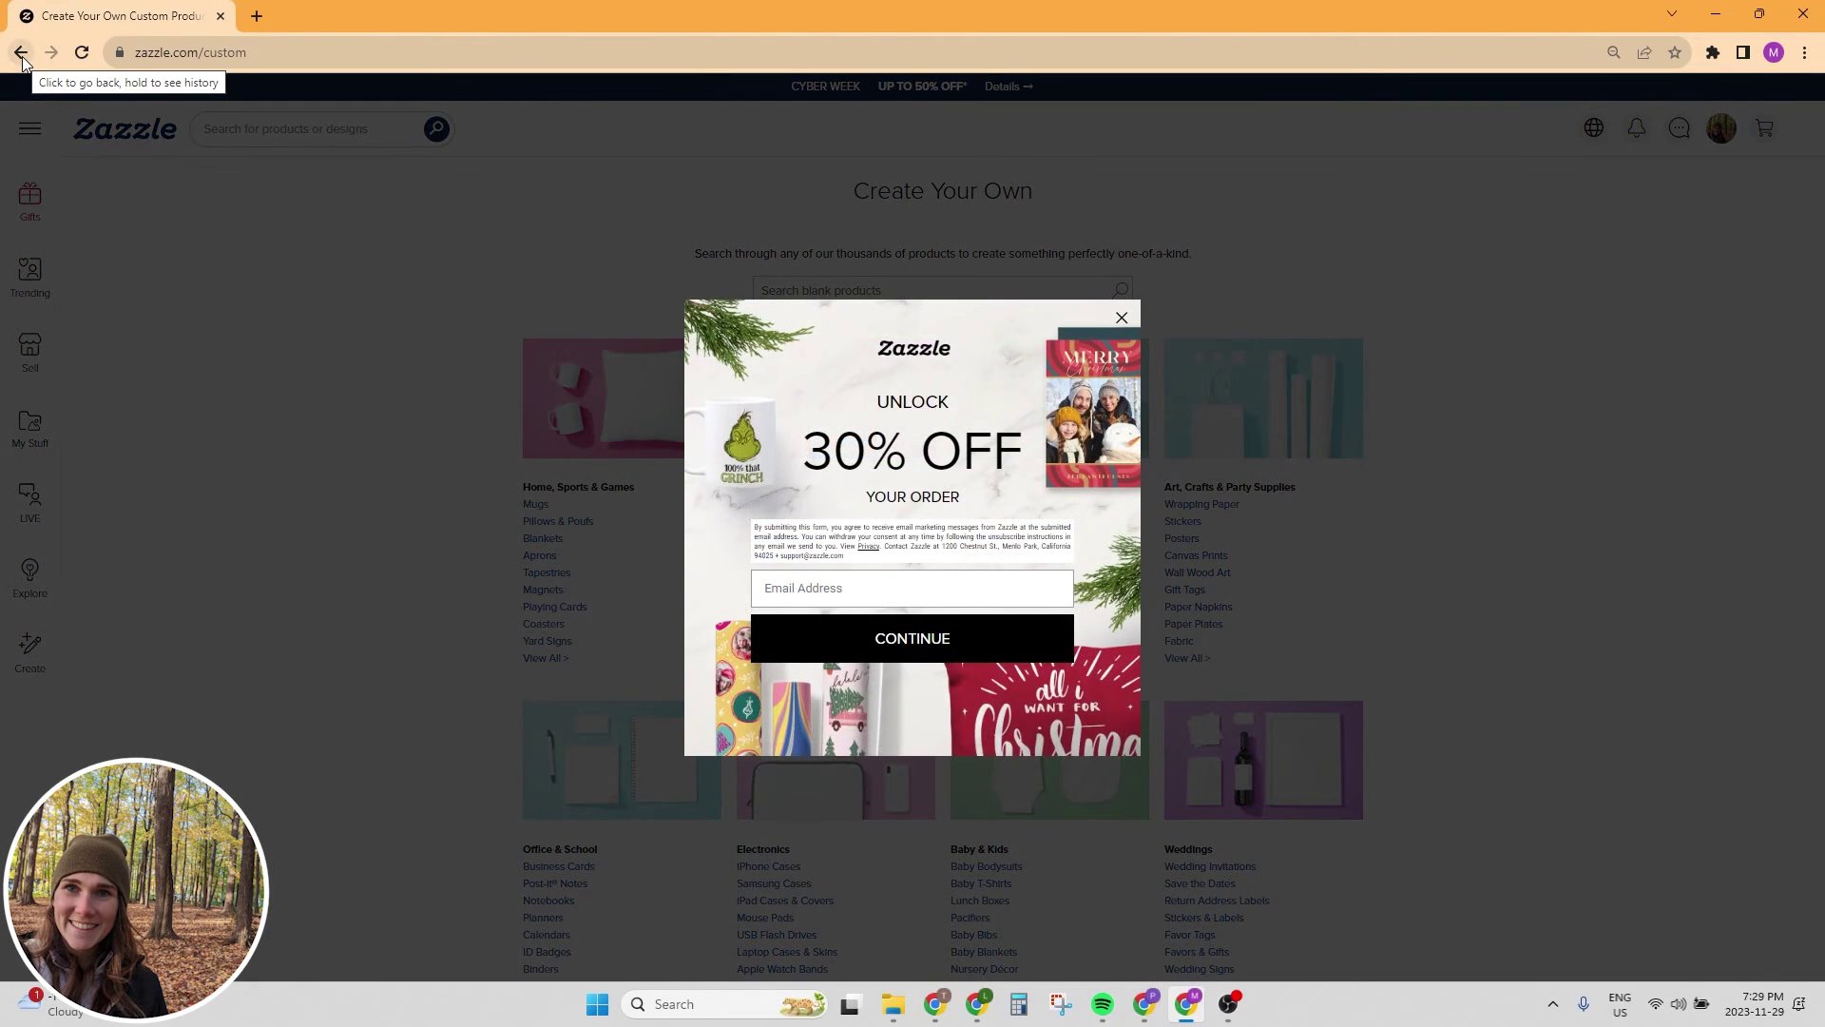
pyautogui.click(21, 55)
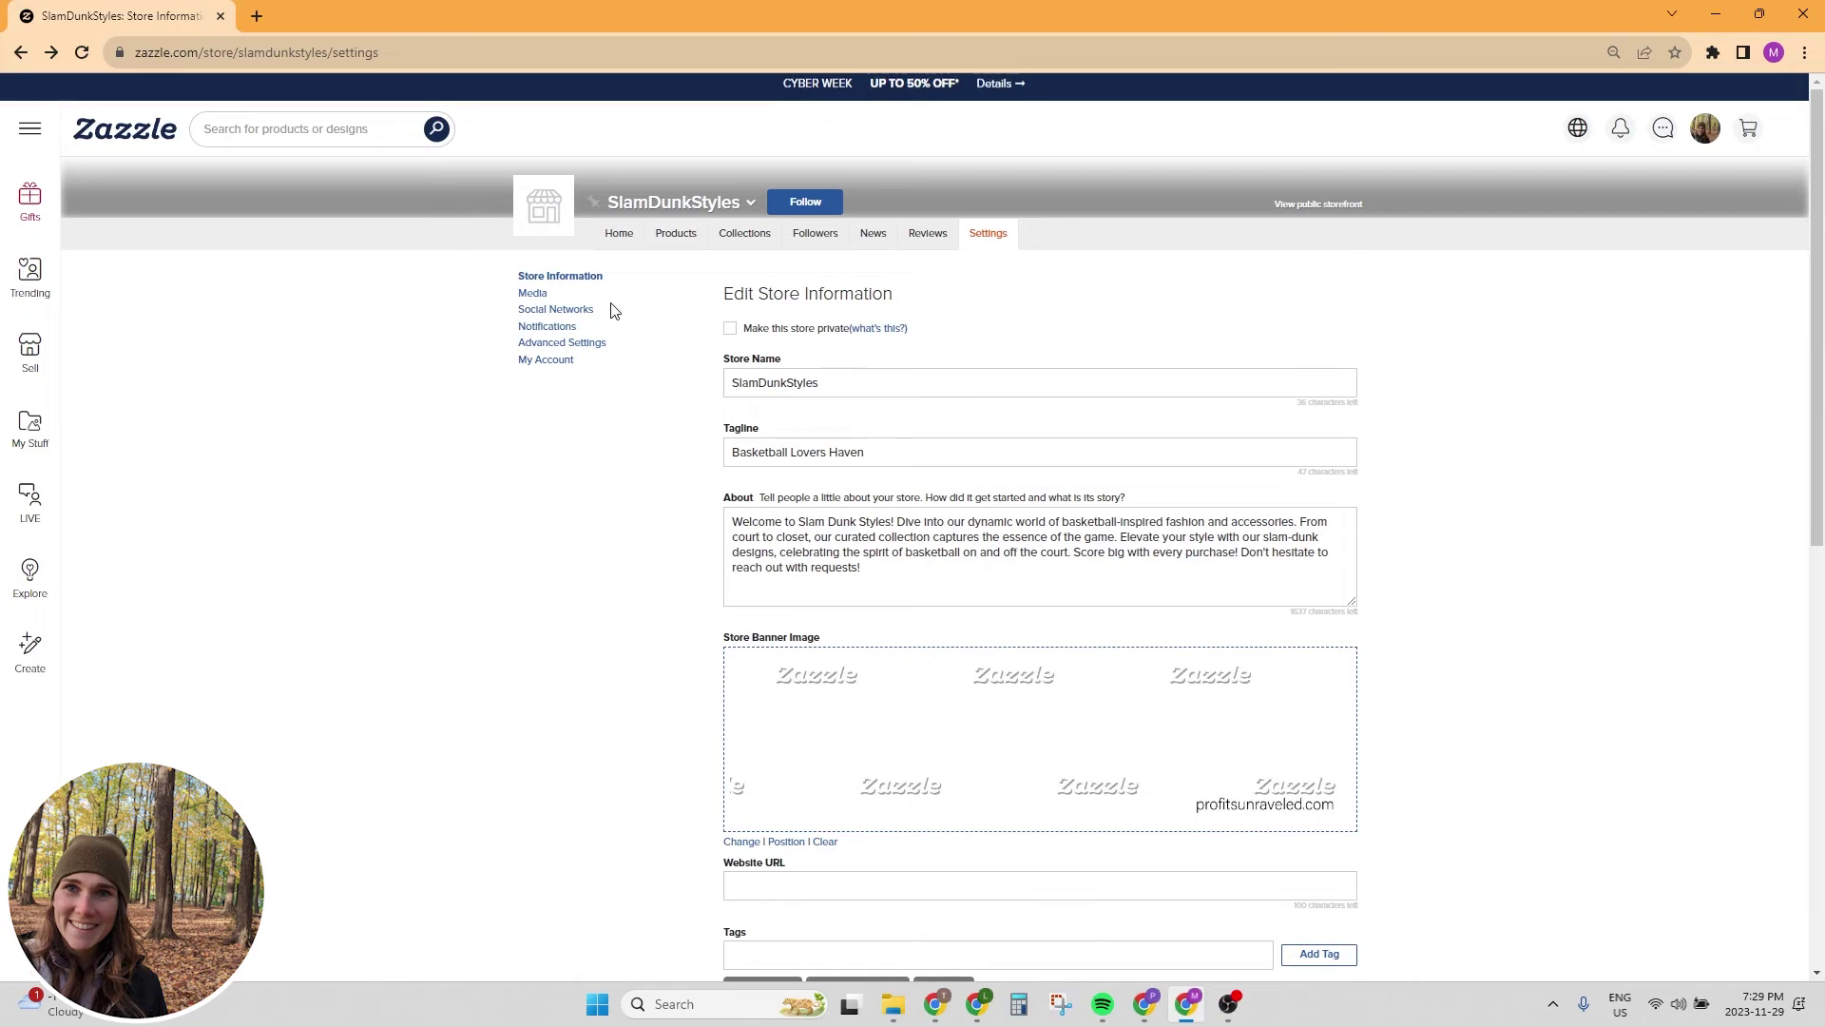
# On the Social Networks page, change the store logo to the first image in My Images
pyautogui.click(537, 317)
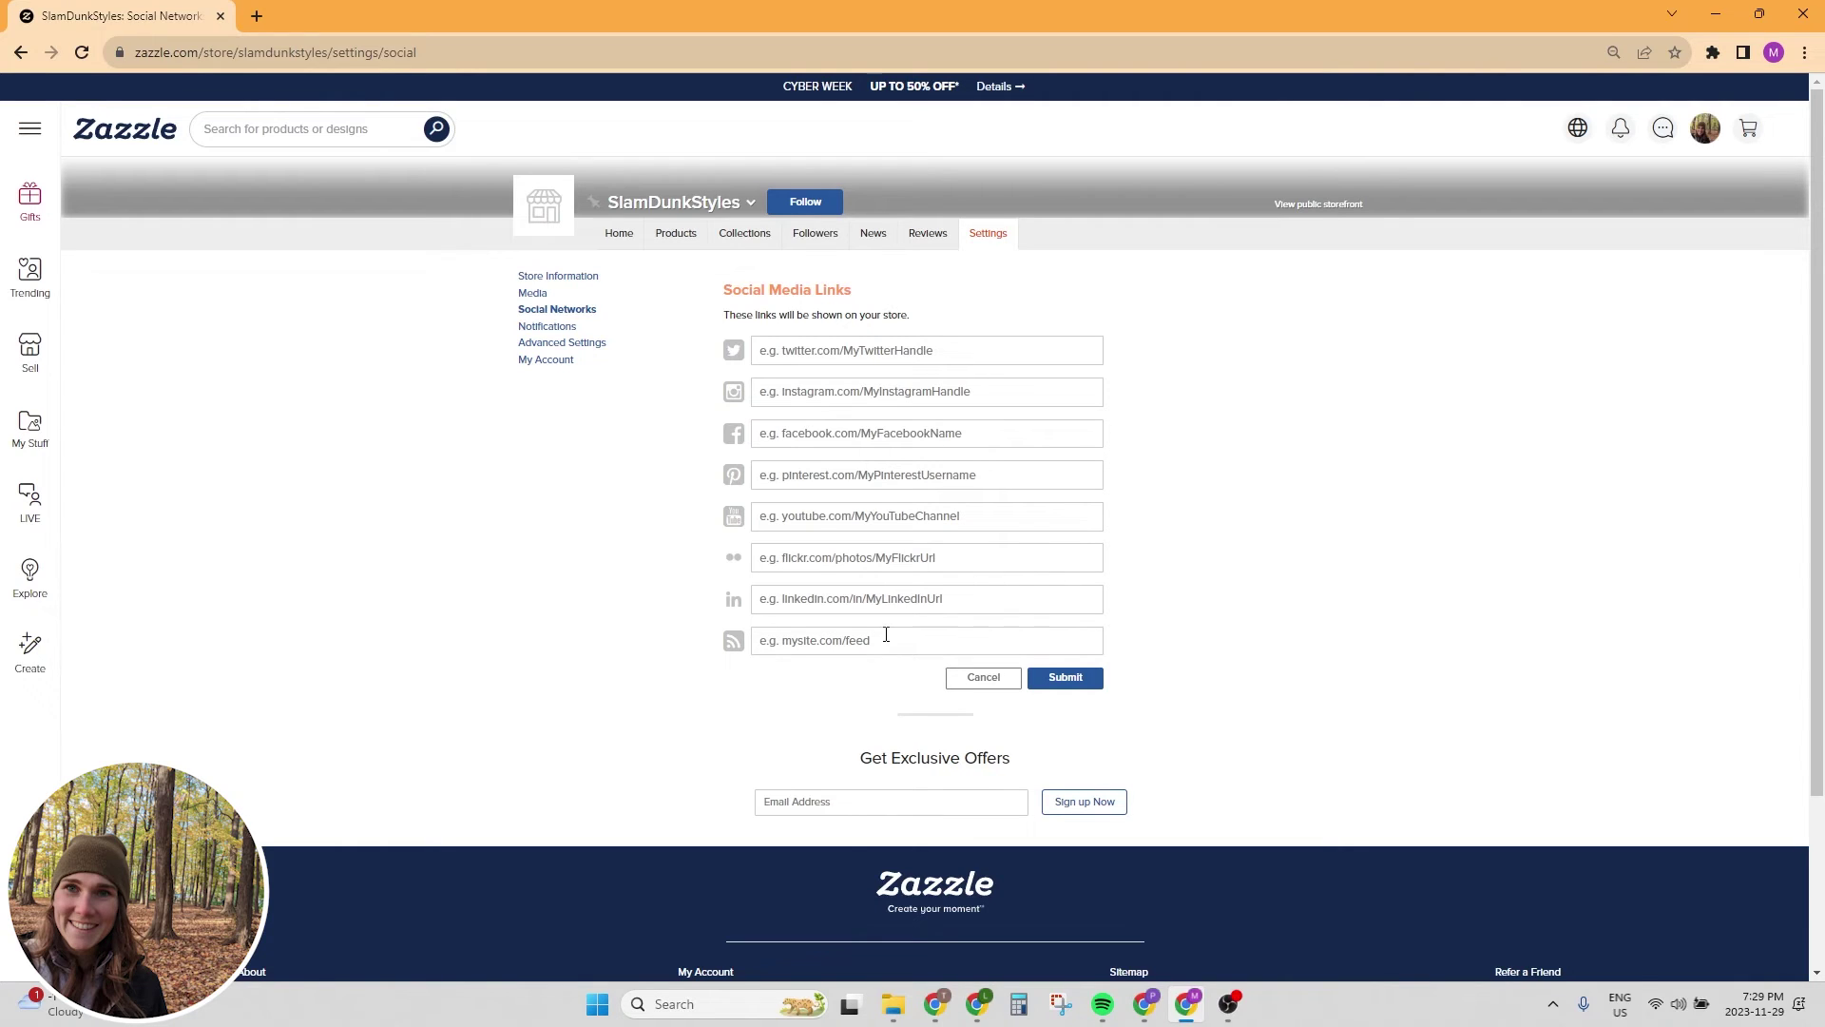
pyautogui.moveTo(547, 199)
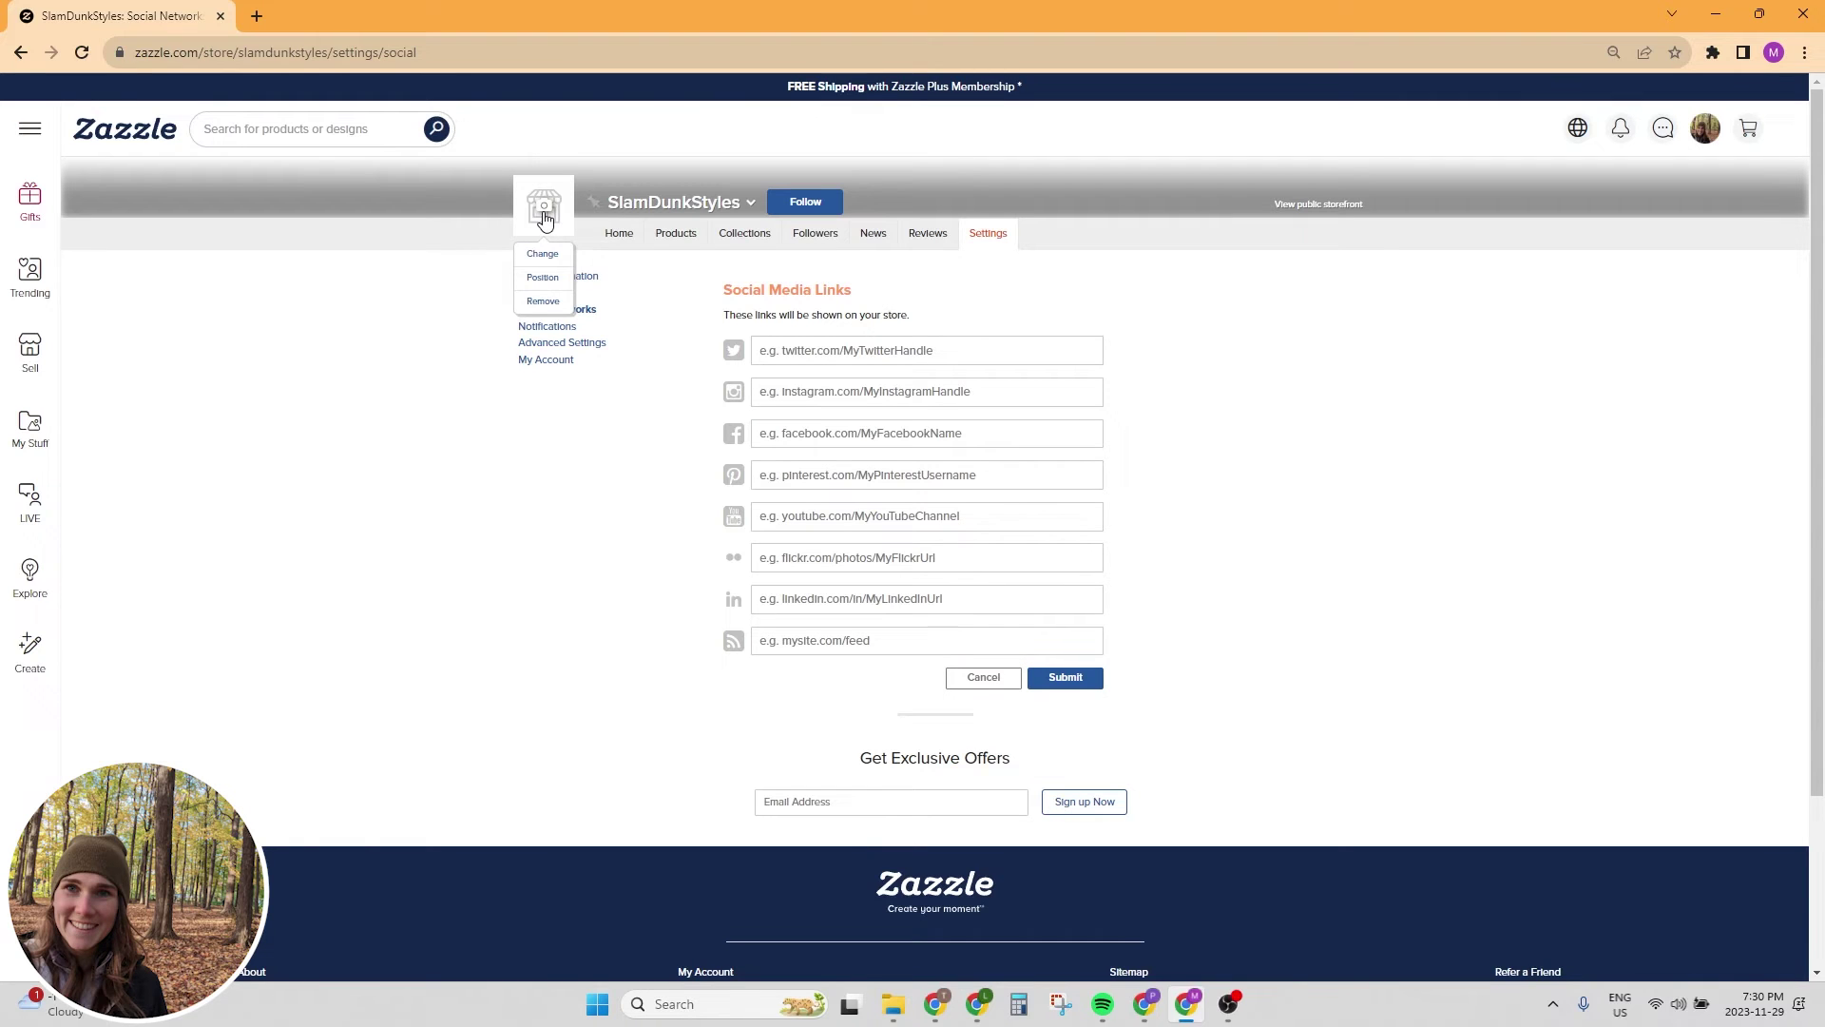
pyautogui.click(543, 253)
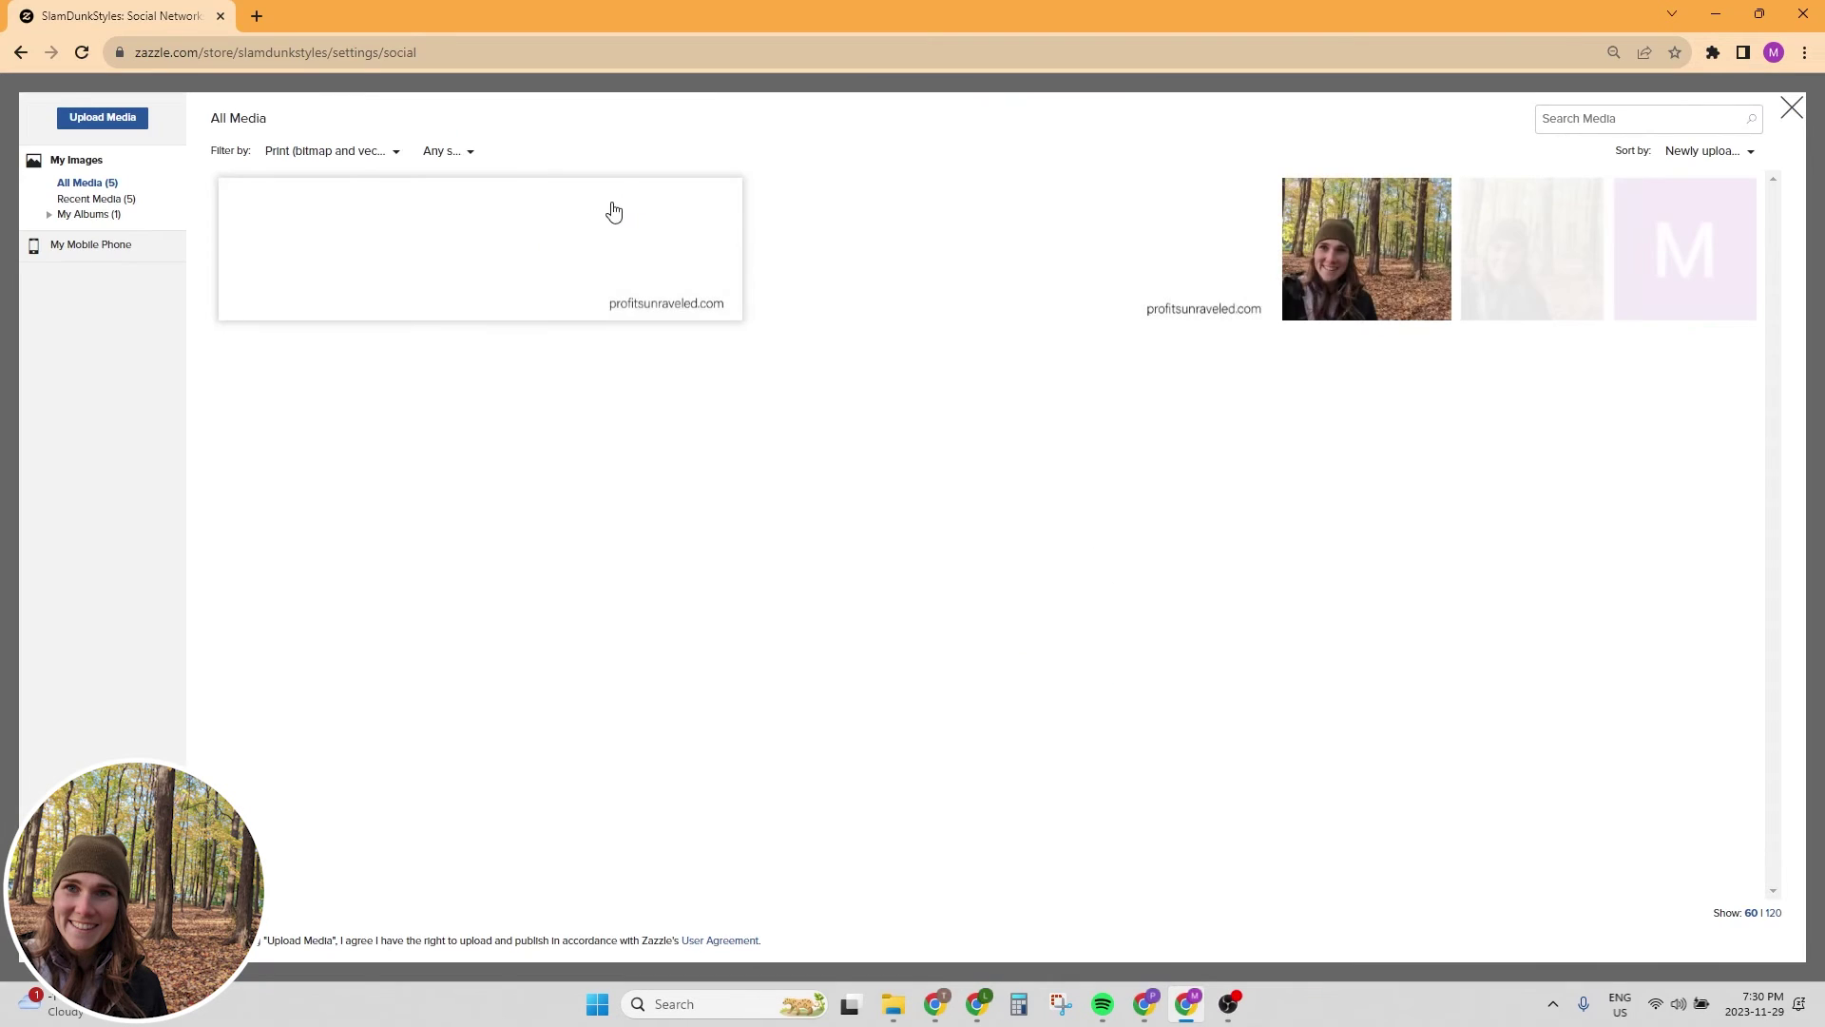
pyautogui.click(289, 216)
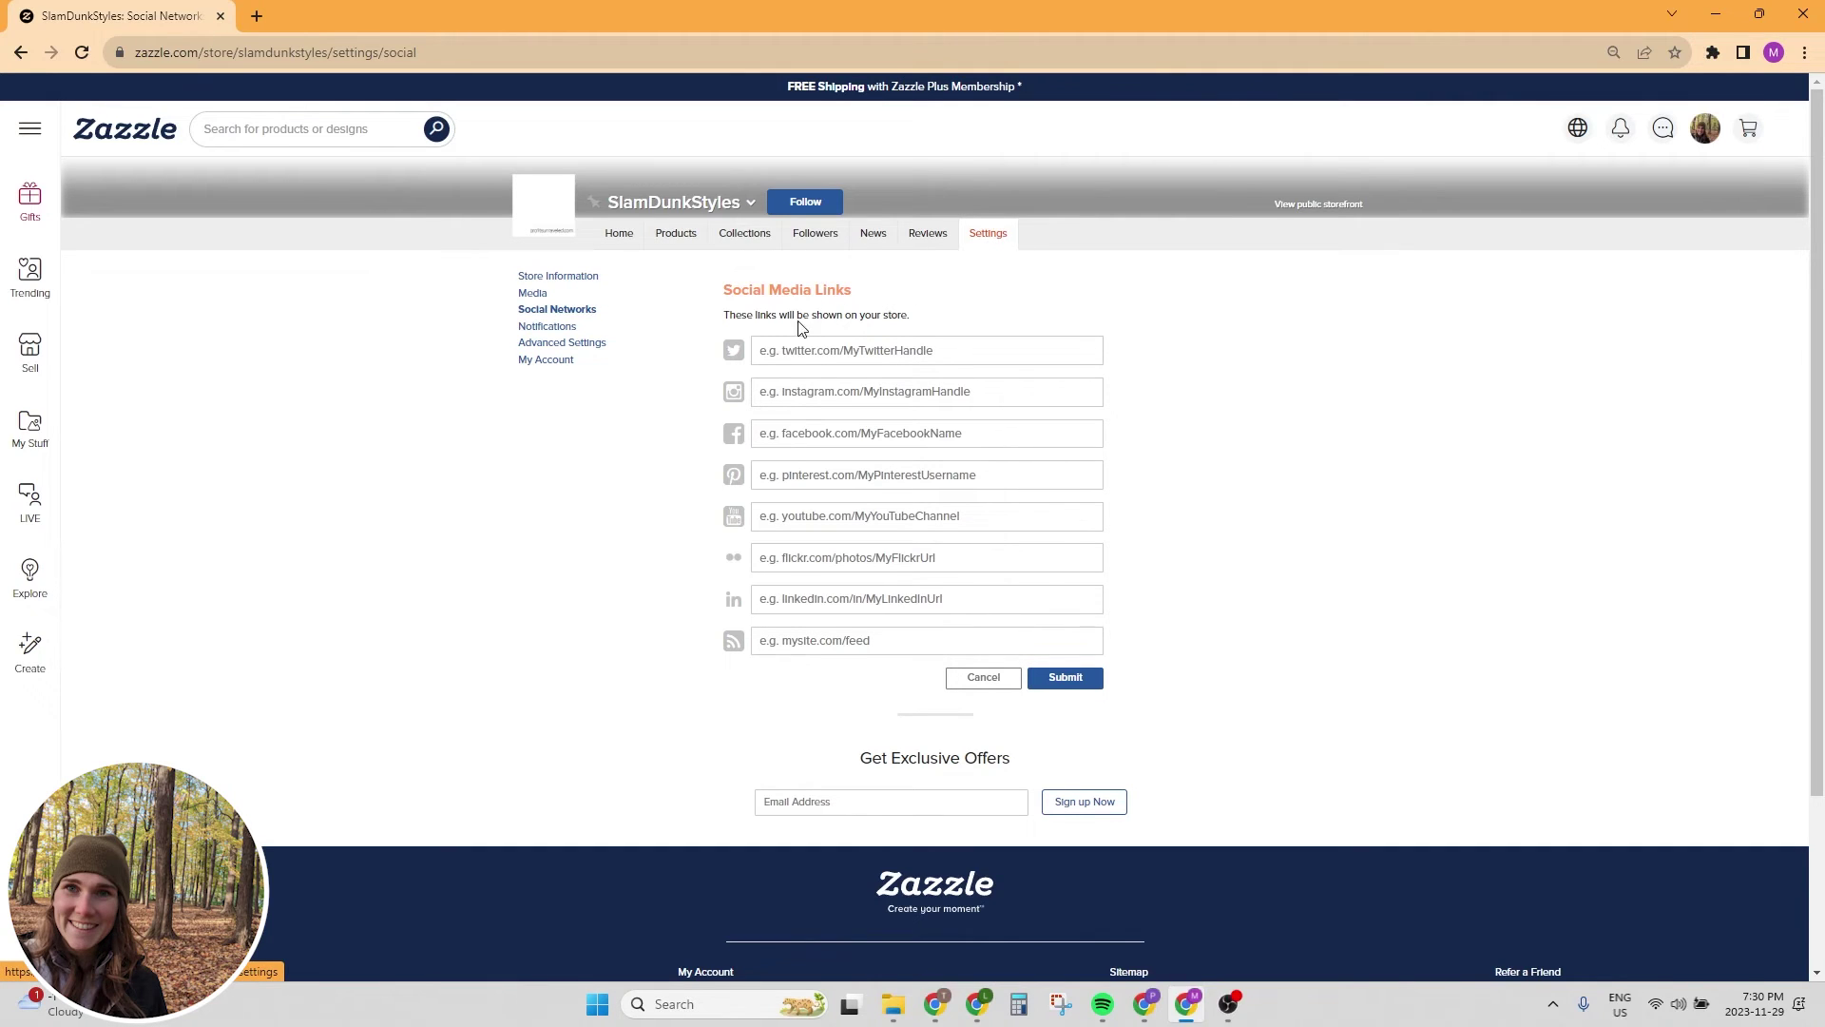
# In Advanced Settings, hide Latest Products Created and move Featured Collection to the top of the sections
pyautogui.click(537, 345)
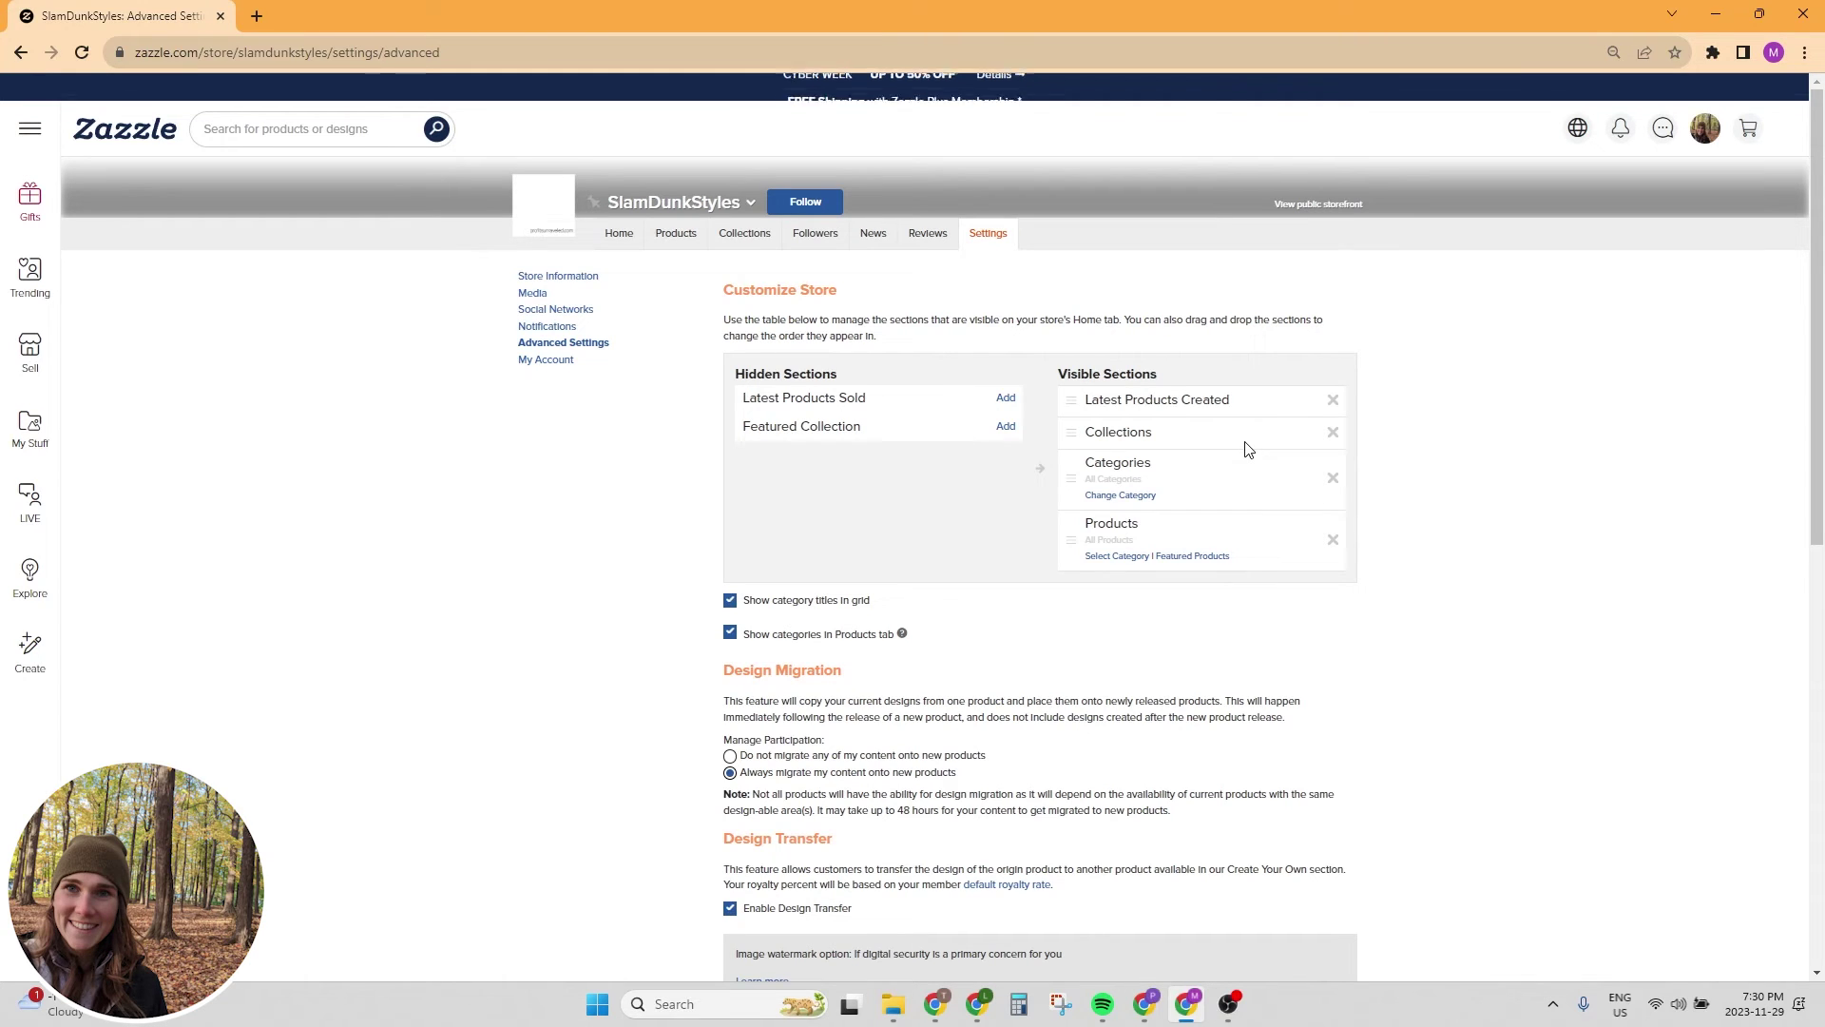
pyautogui.click(1332, 401)
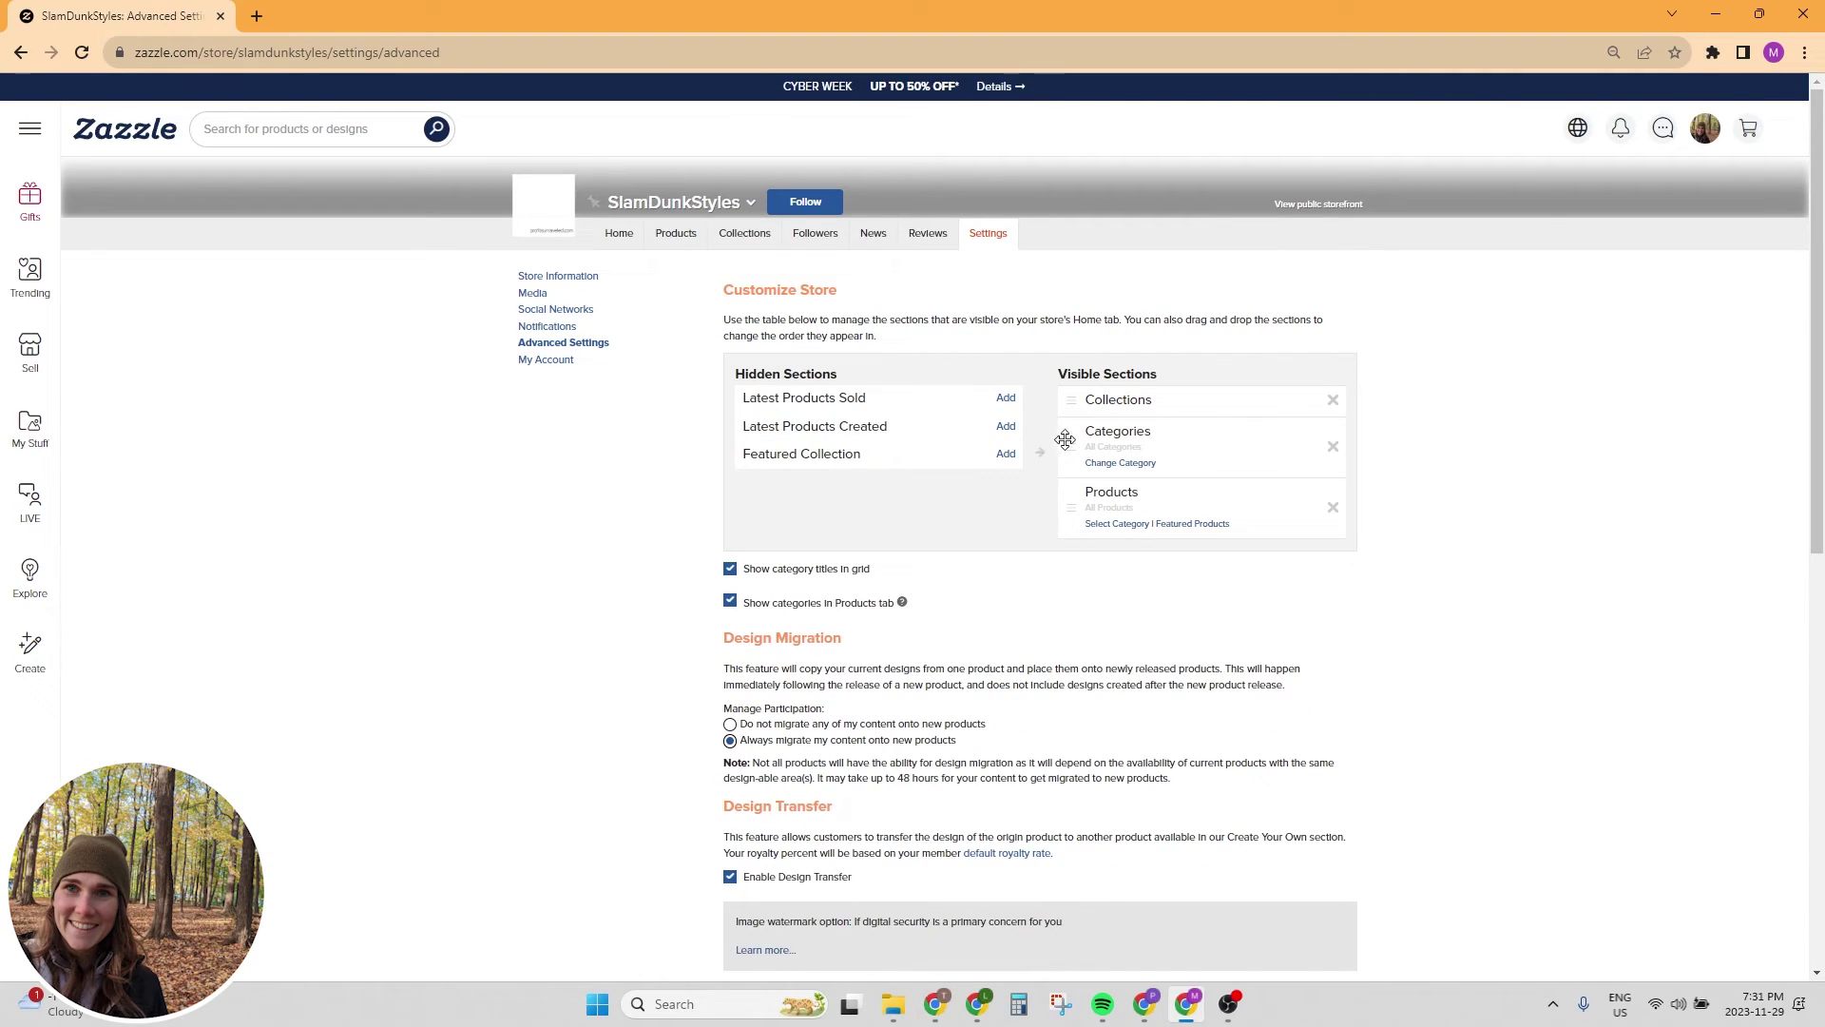
pyautogui.click(1005, 456)
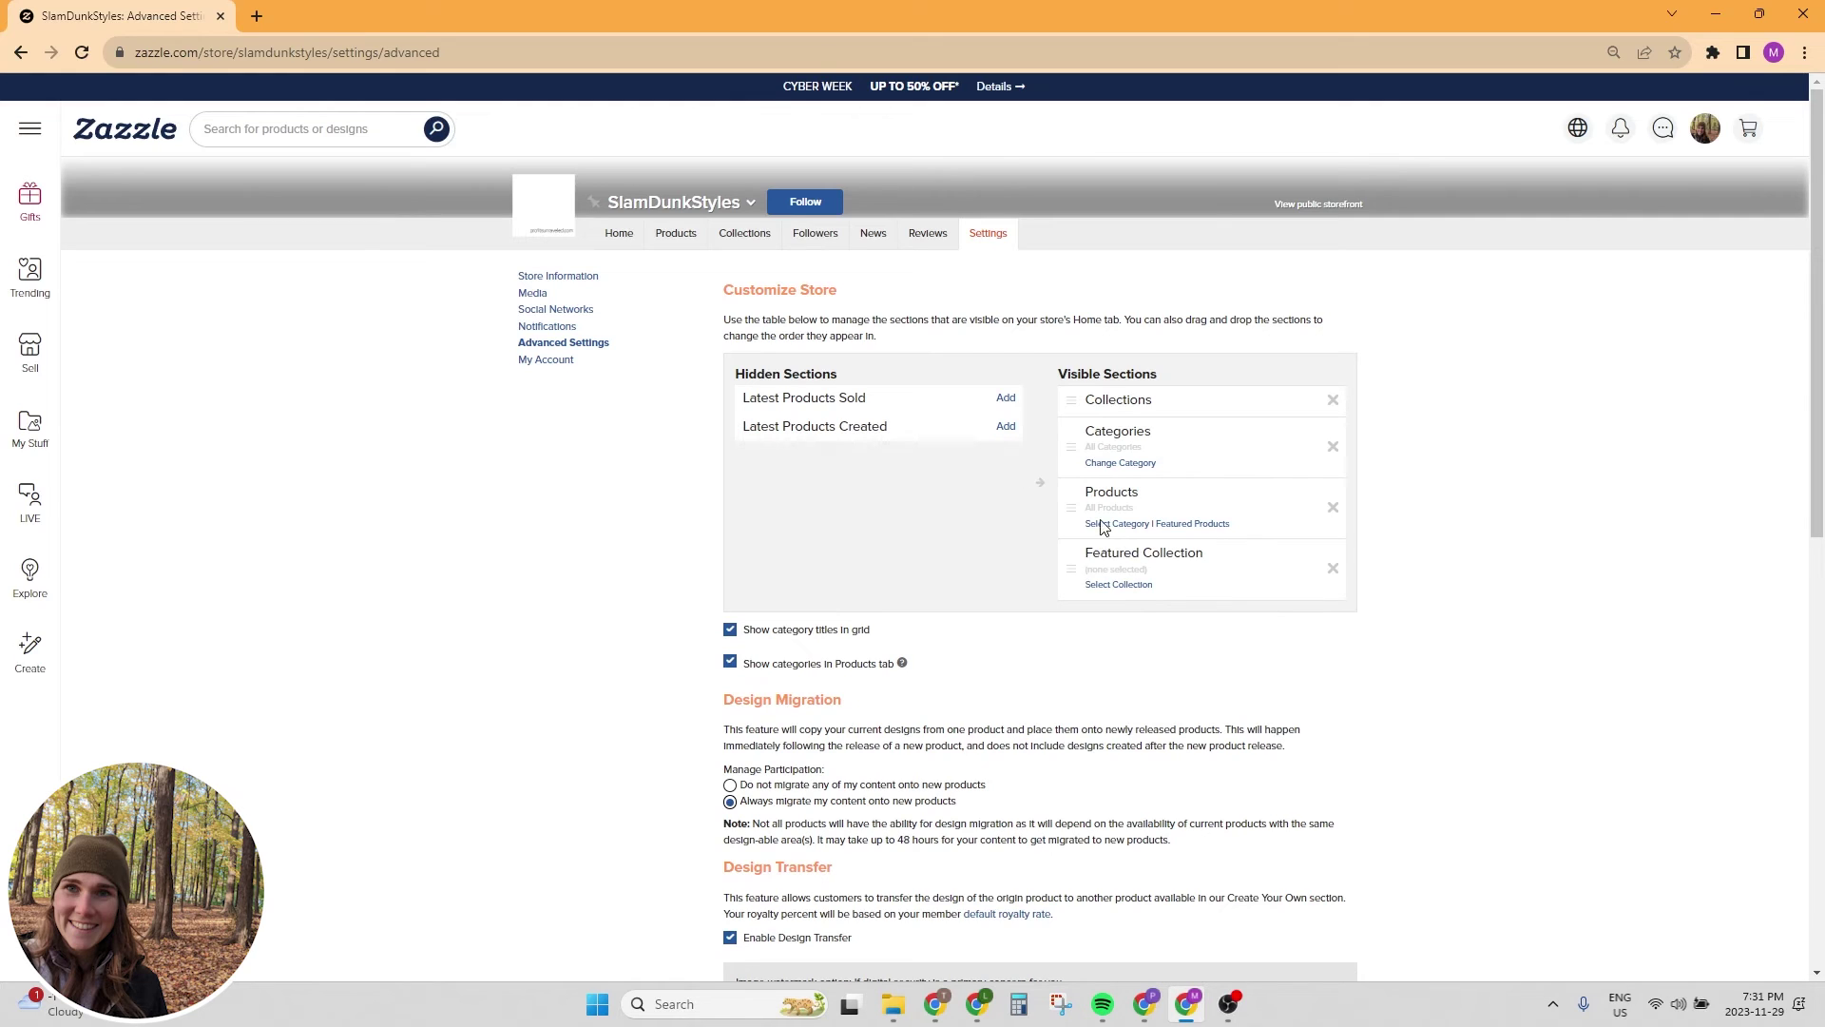
pyautogui.moveTo(1067, 564); pyautogui.dragTo(1067, 415)
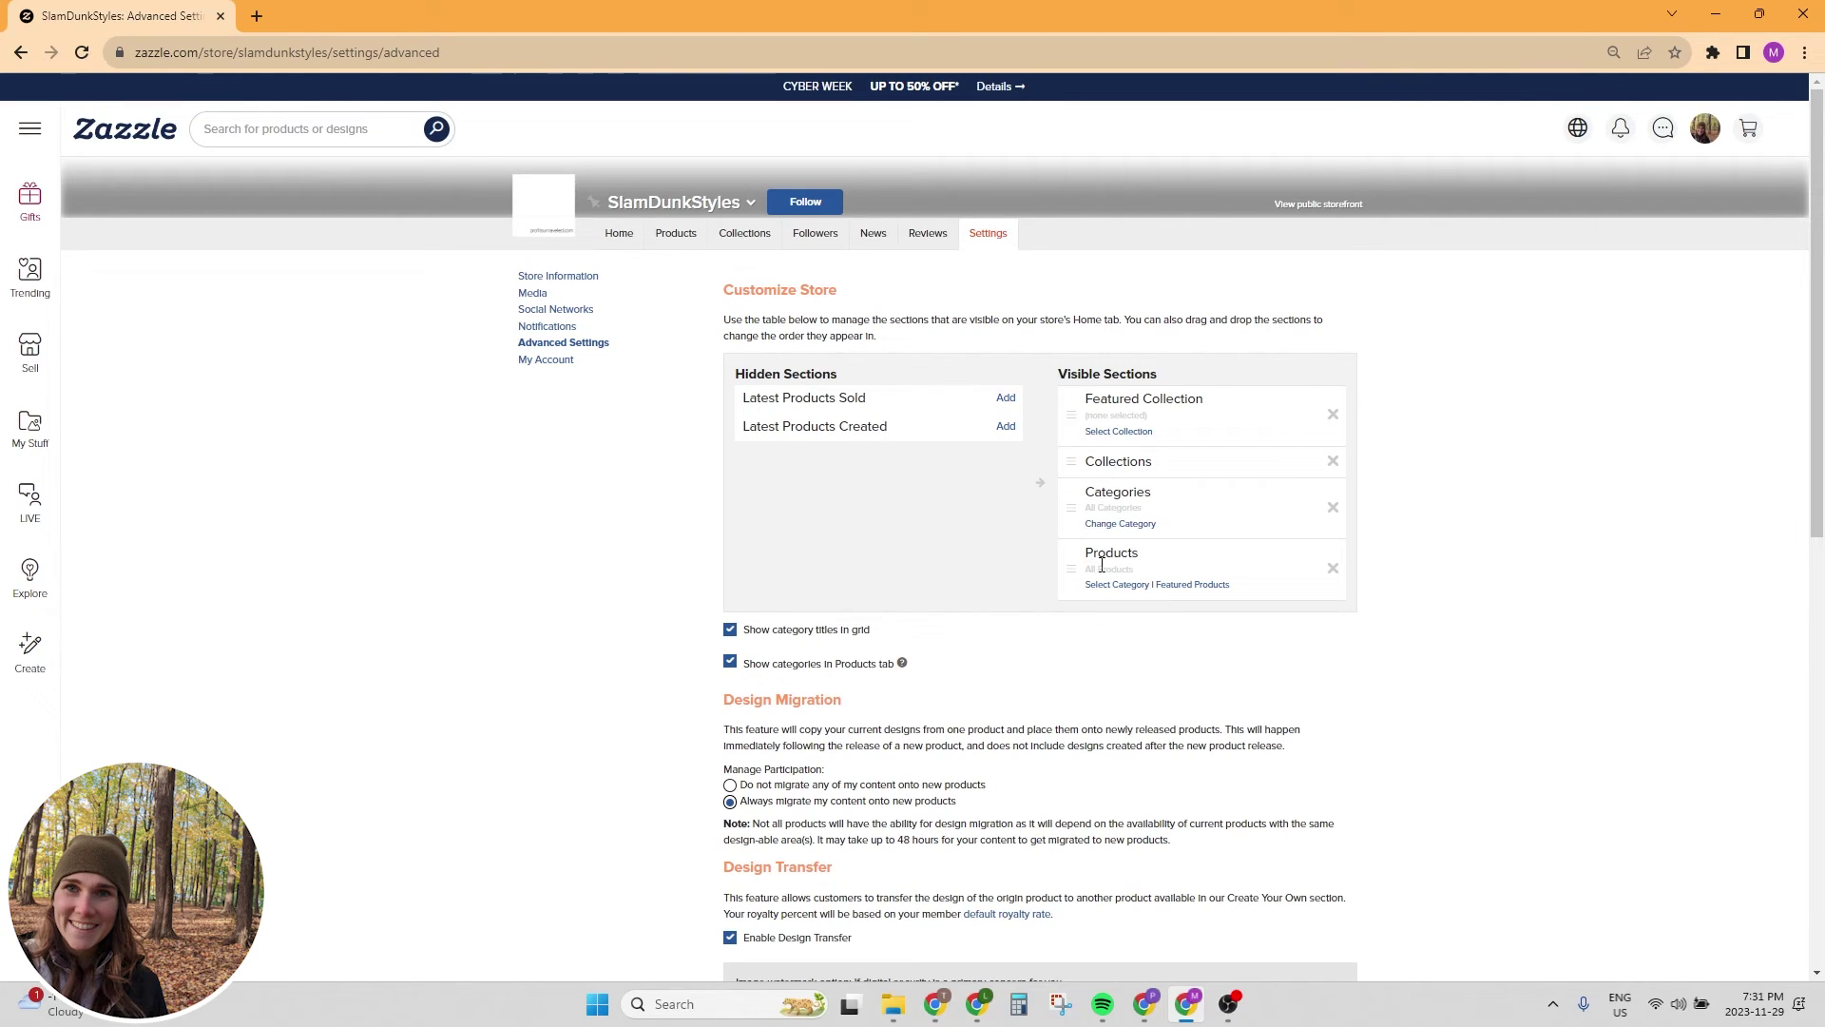
pyautogui.click(1124, 586)
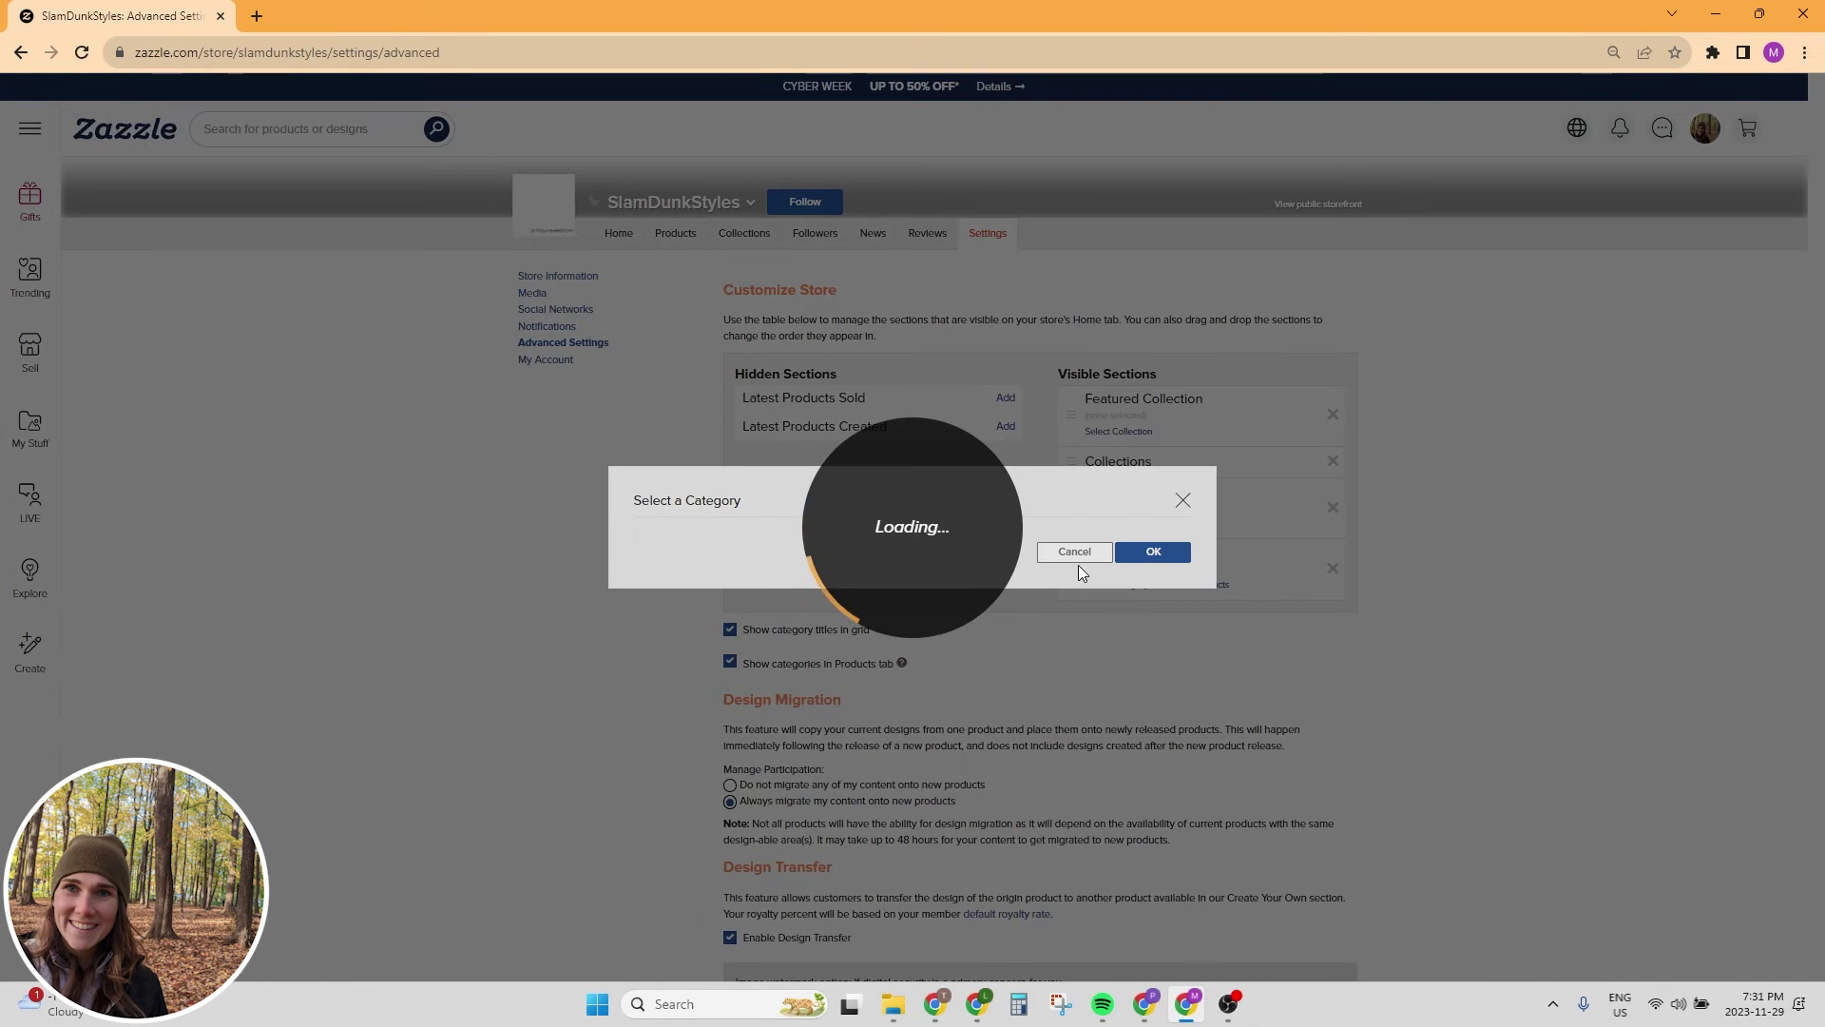
pyautogui.click(1078, 553)
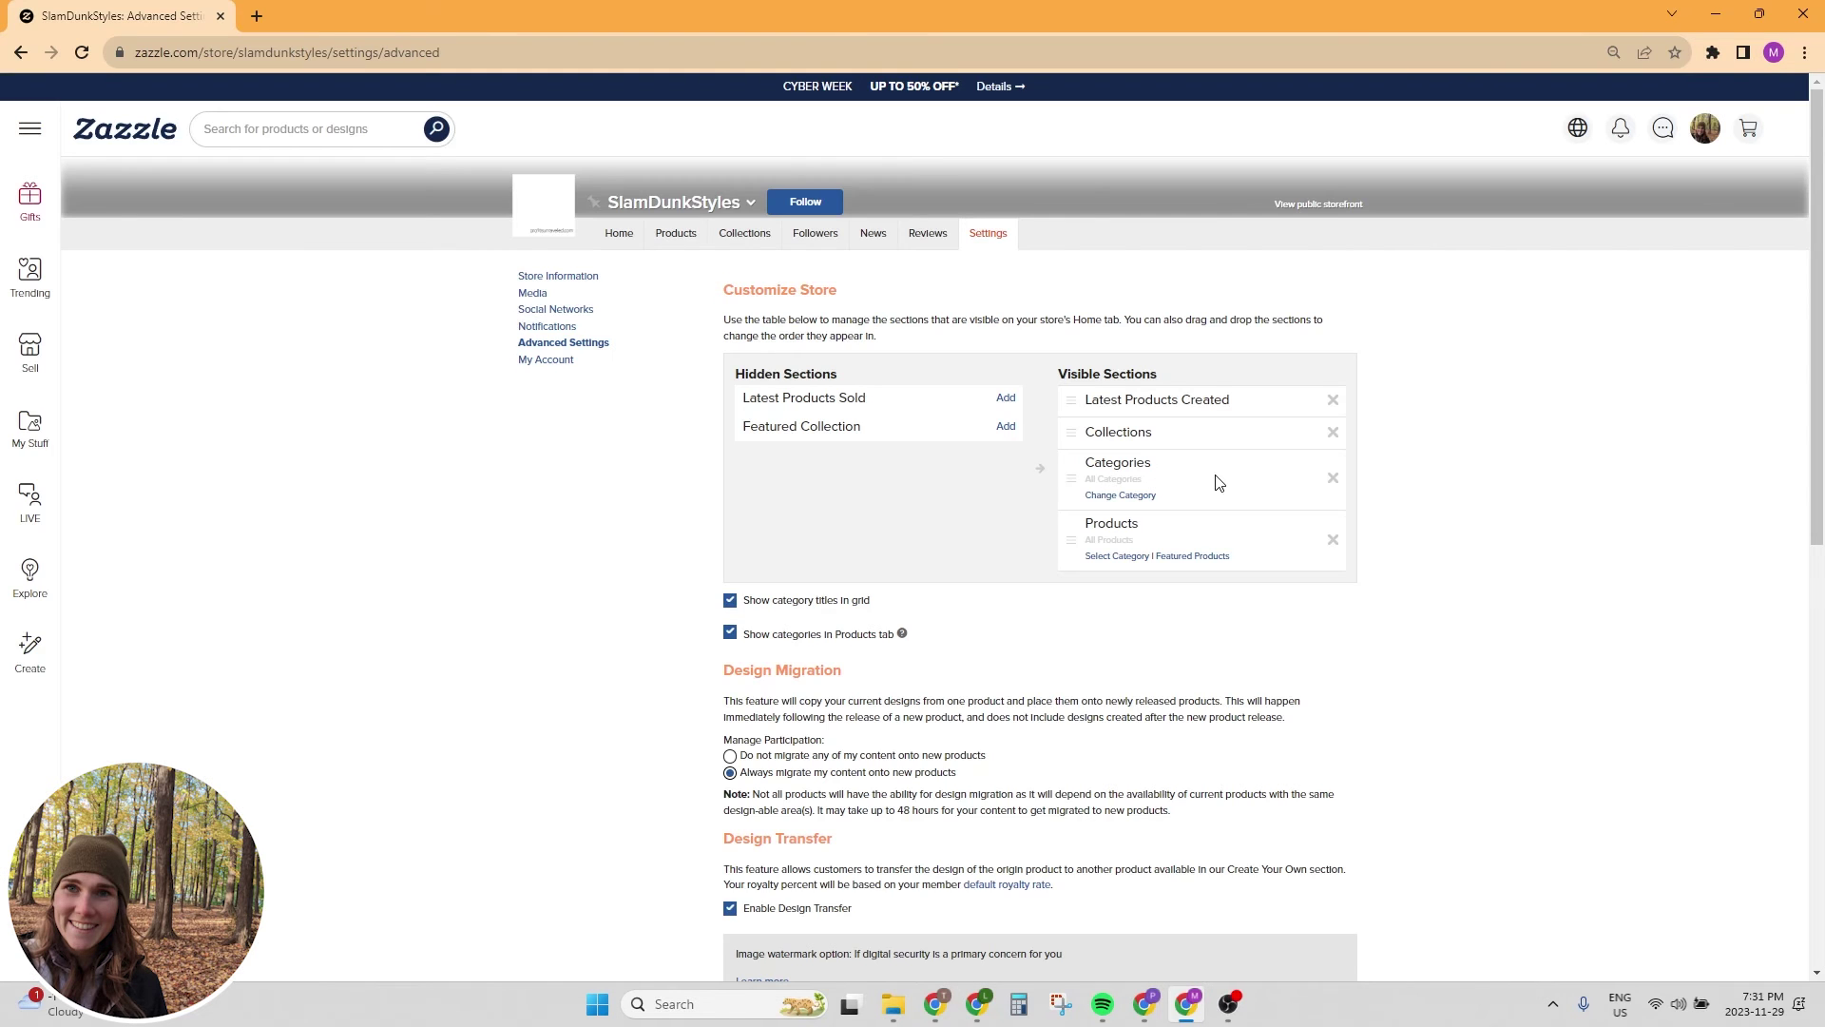
# Scroll down Advanced Settings to the default royalty rate link and bring up its context menu
pyautogui.scroll(-2, 1219, 477)
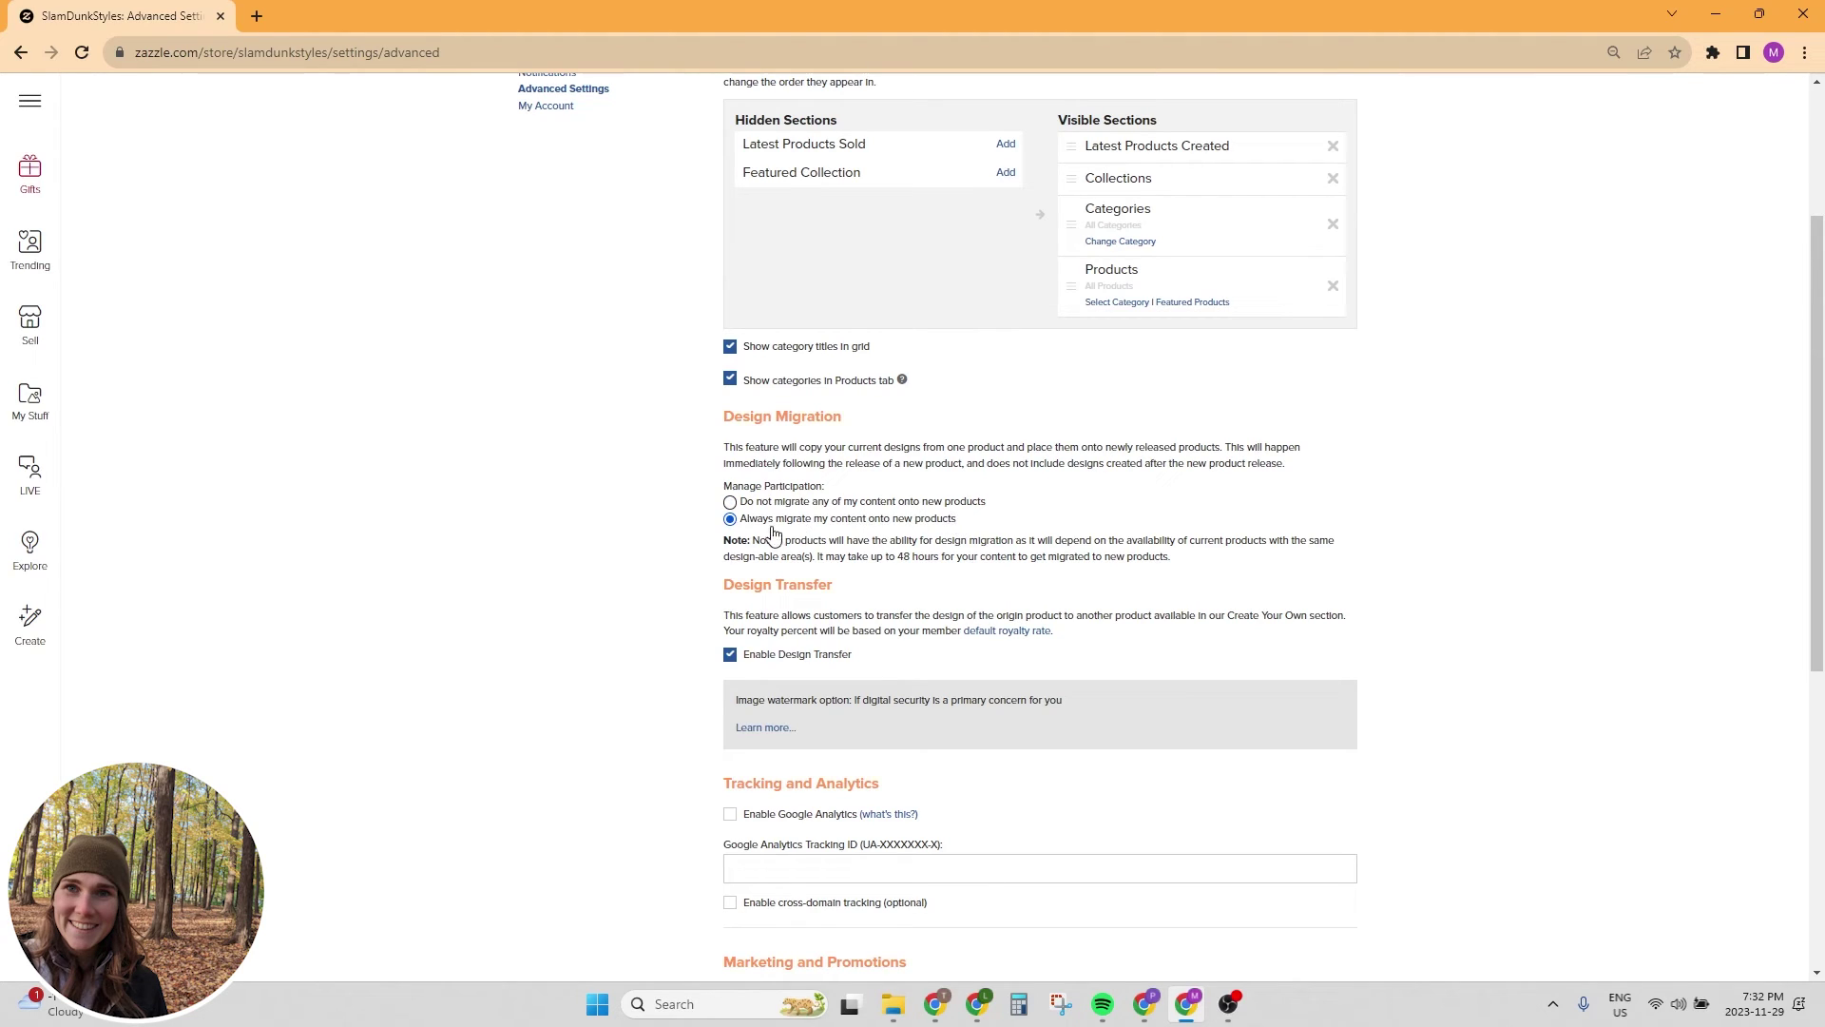
pyautogui.scroll(-1, 808, 538)
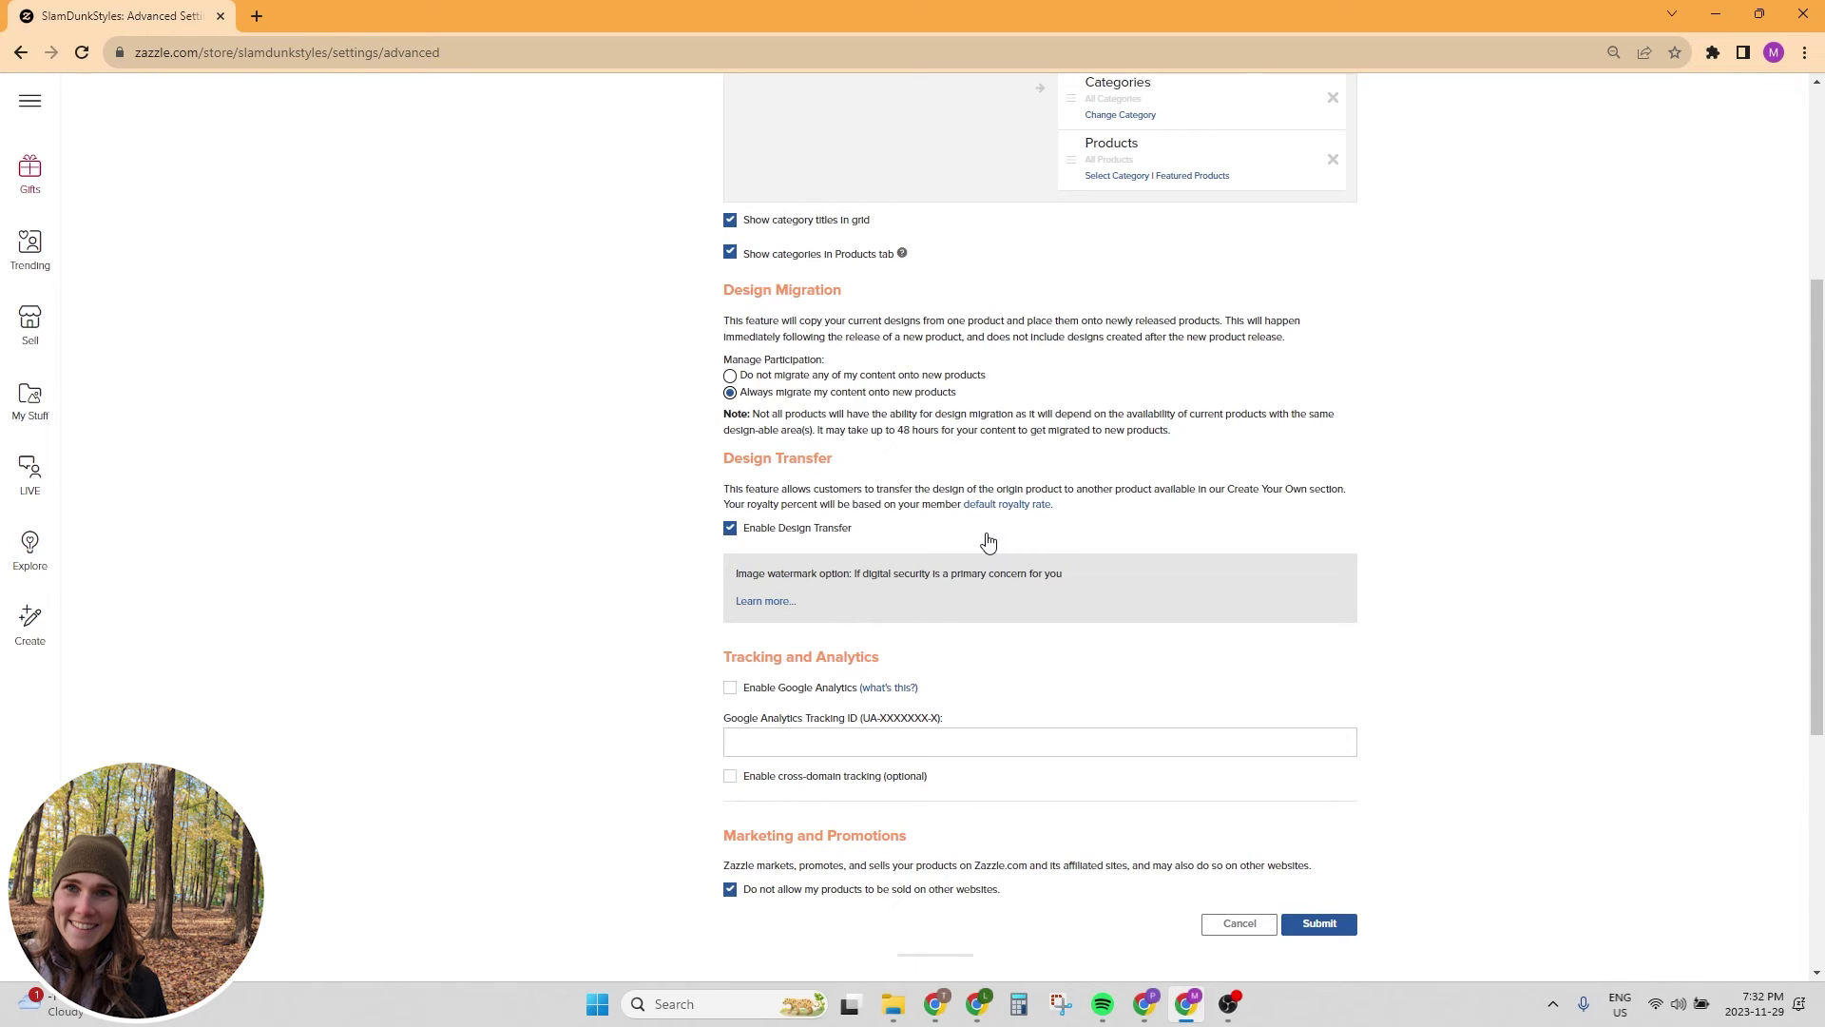
pyautogui.scroll(-1, 988, 542)
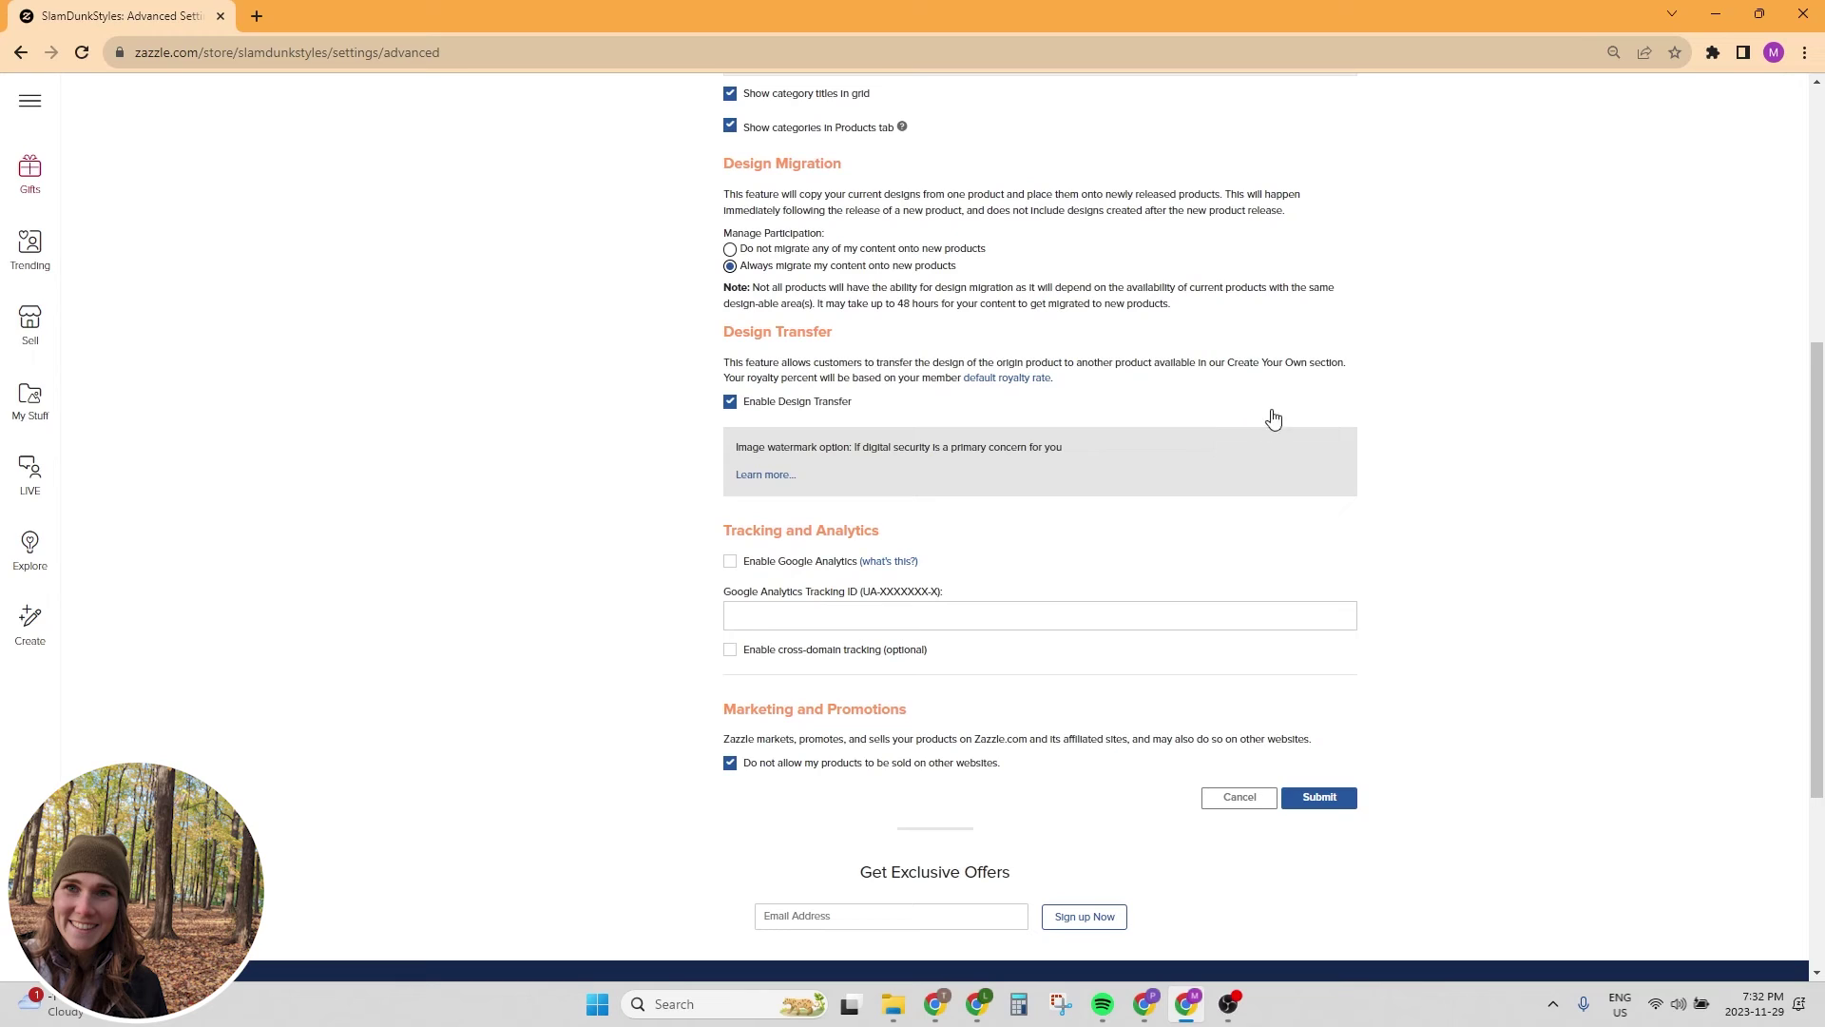
pyautogui.rightClick(1025, 384)
# Open the default royalty rate in a new tab, then allow products to be sold on other websites
pyautogui.click(1061, 395)
pyautogui.scroll(-1, 1157, 465)
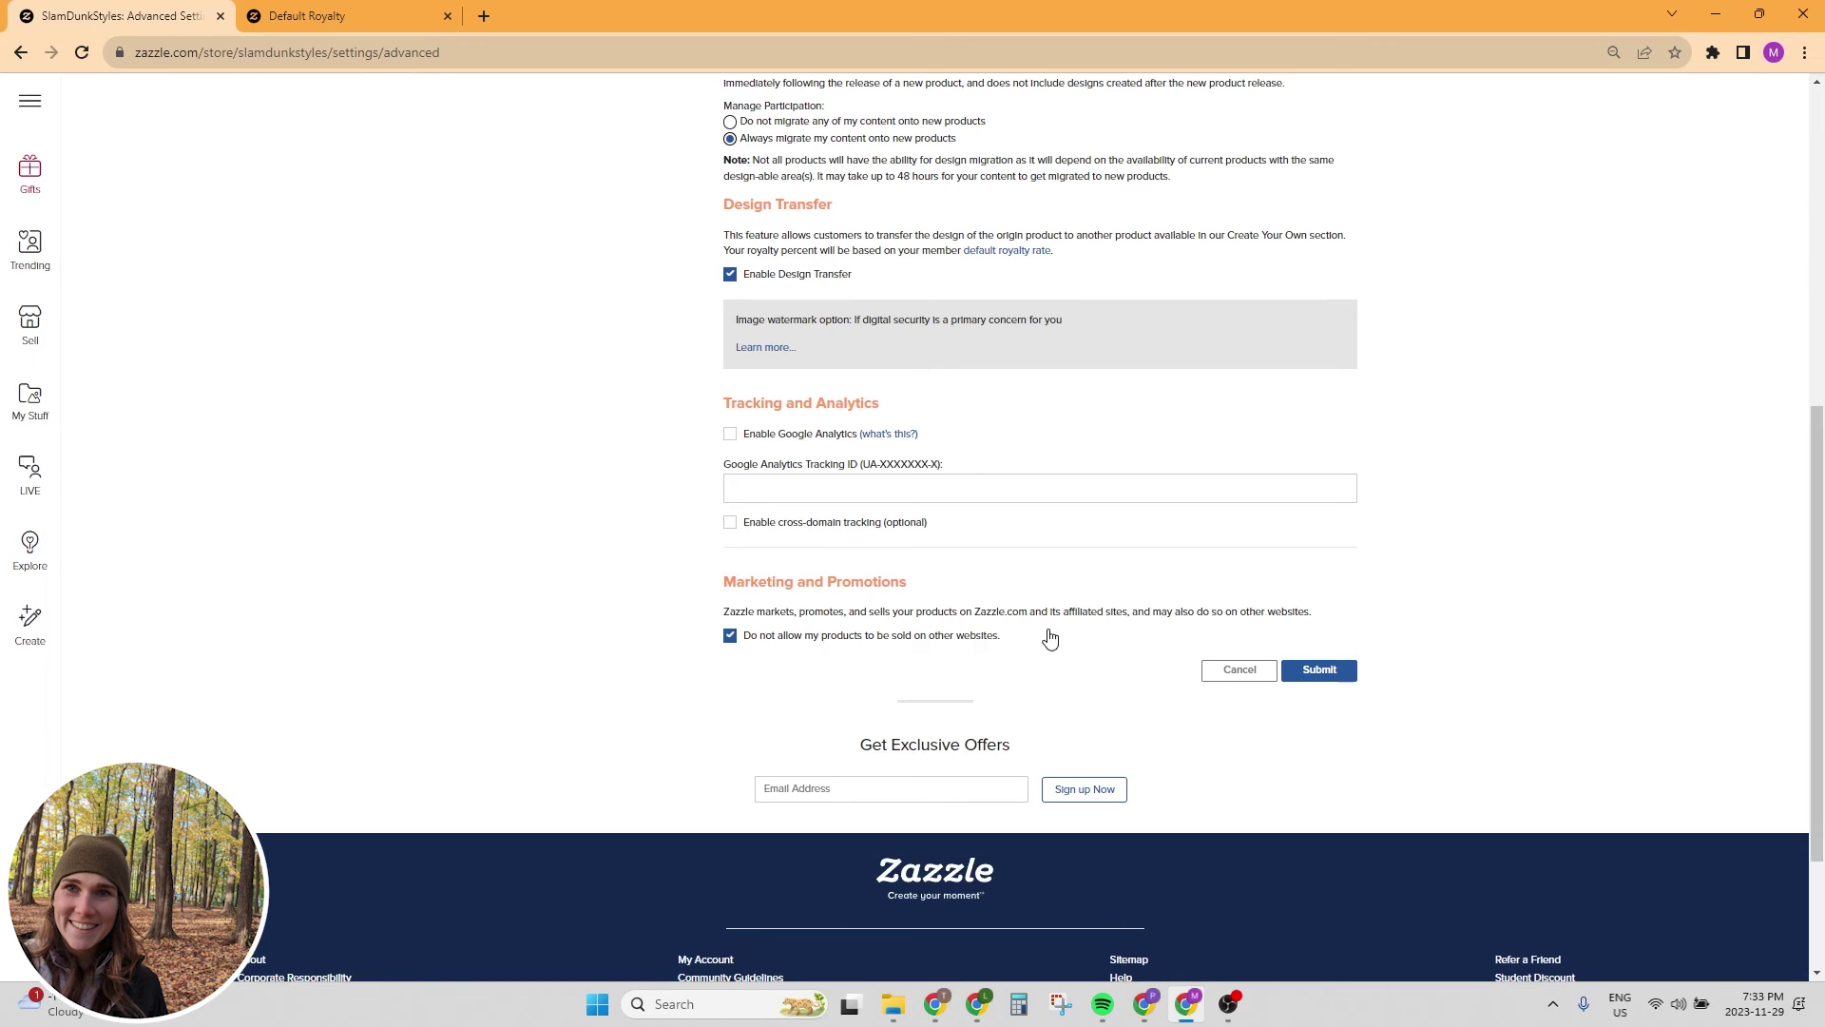
pyautogui.click(729, 636)
# Save the advanced settings, then change the default royalty percentage from 5 to 10 and update
pyautogui.click(1331, 677)
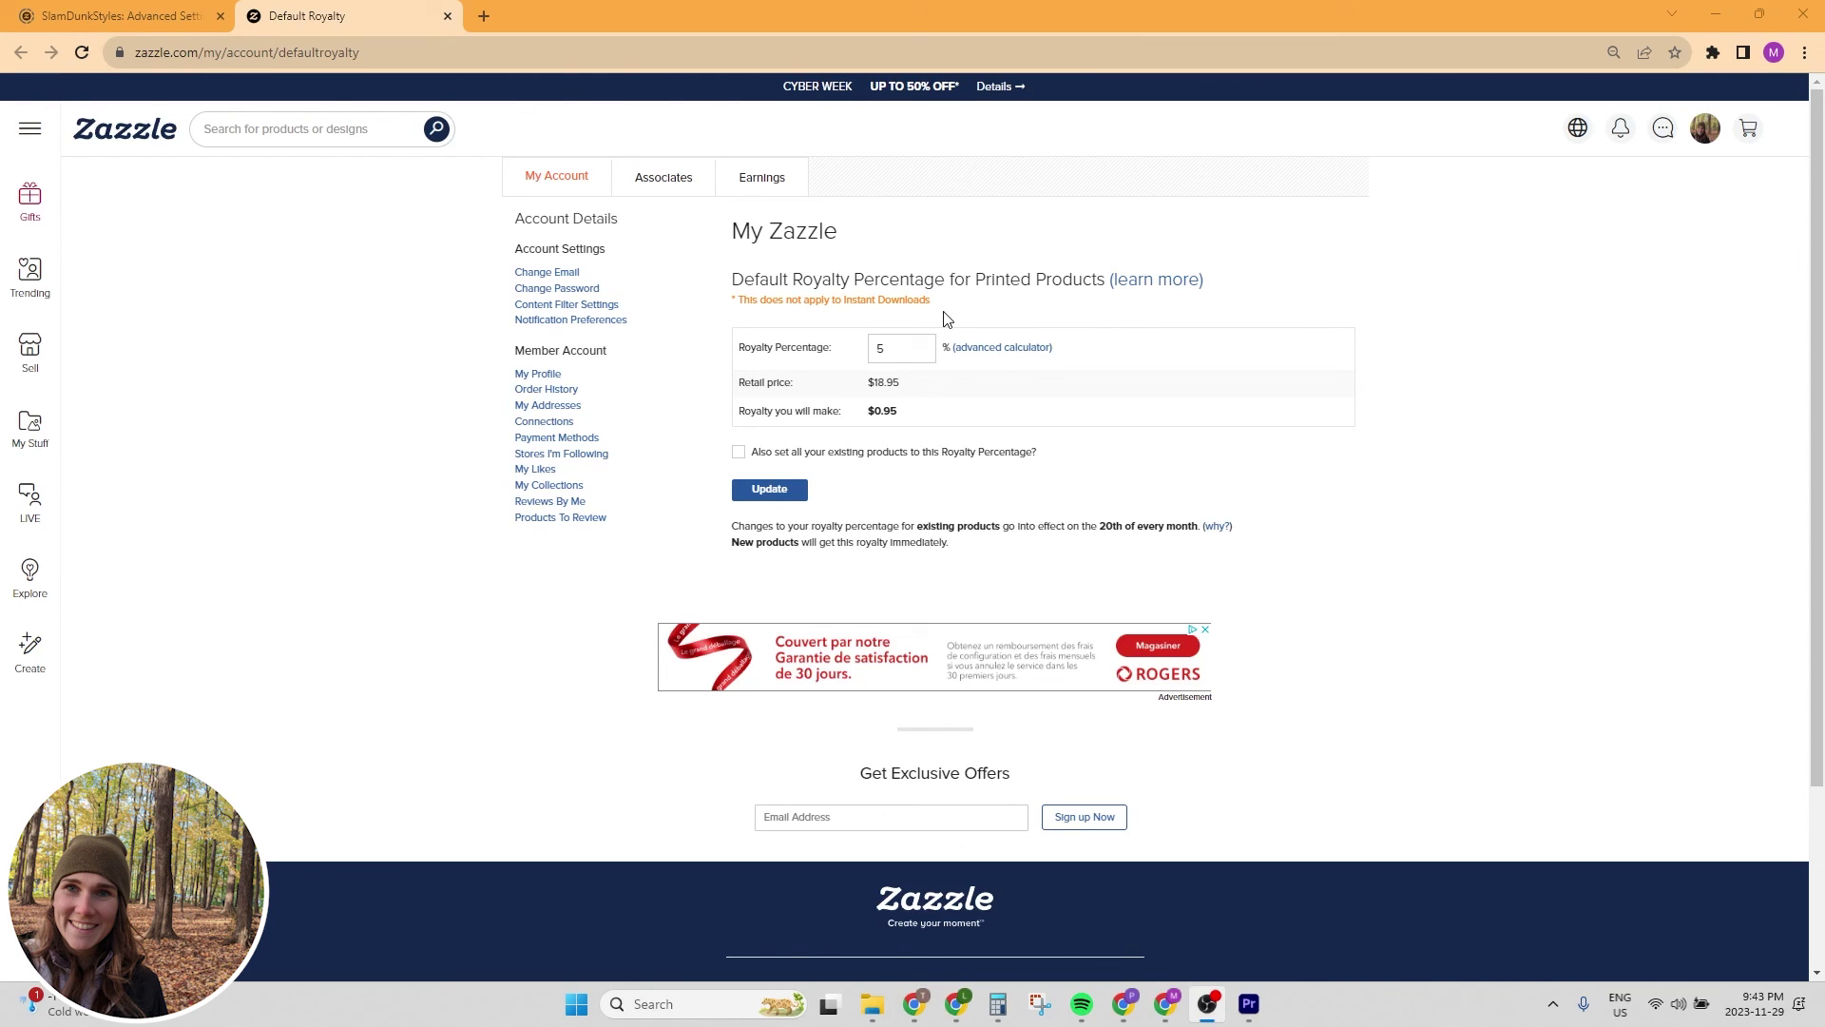
pyautogui.moveTo(888, 349); pyautogui.dragTo(827, 359)
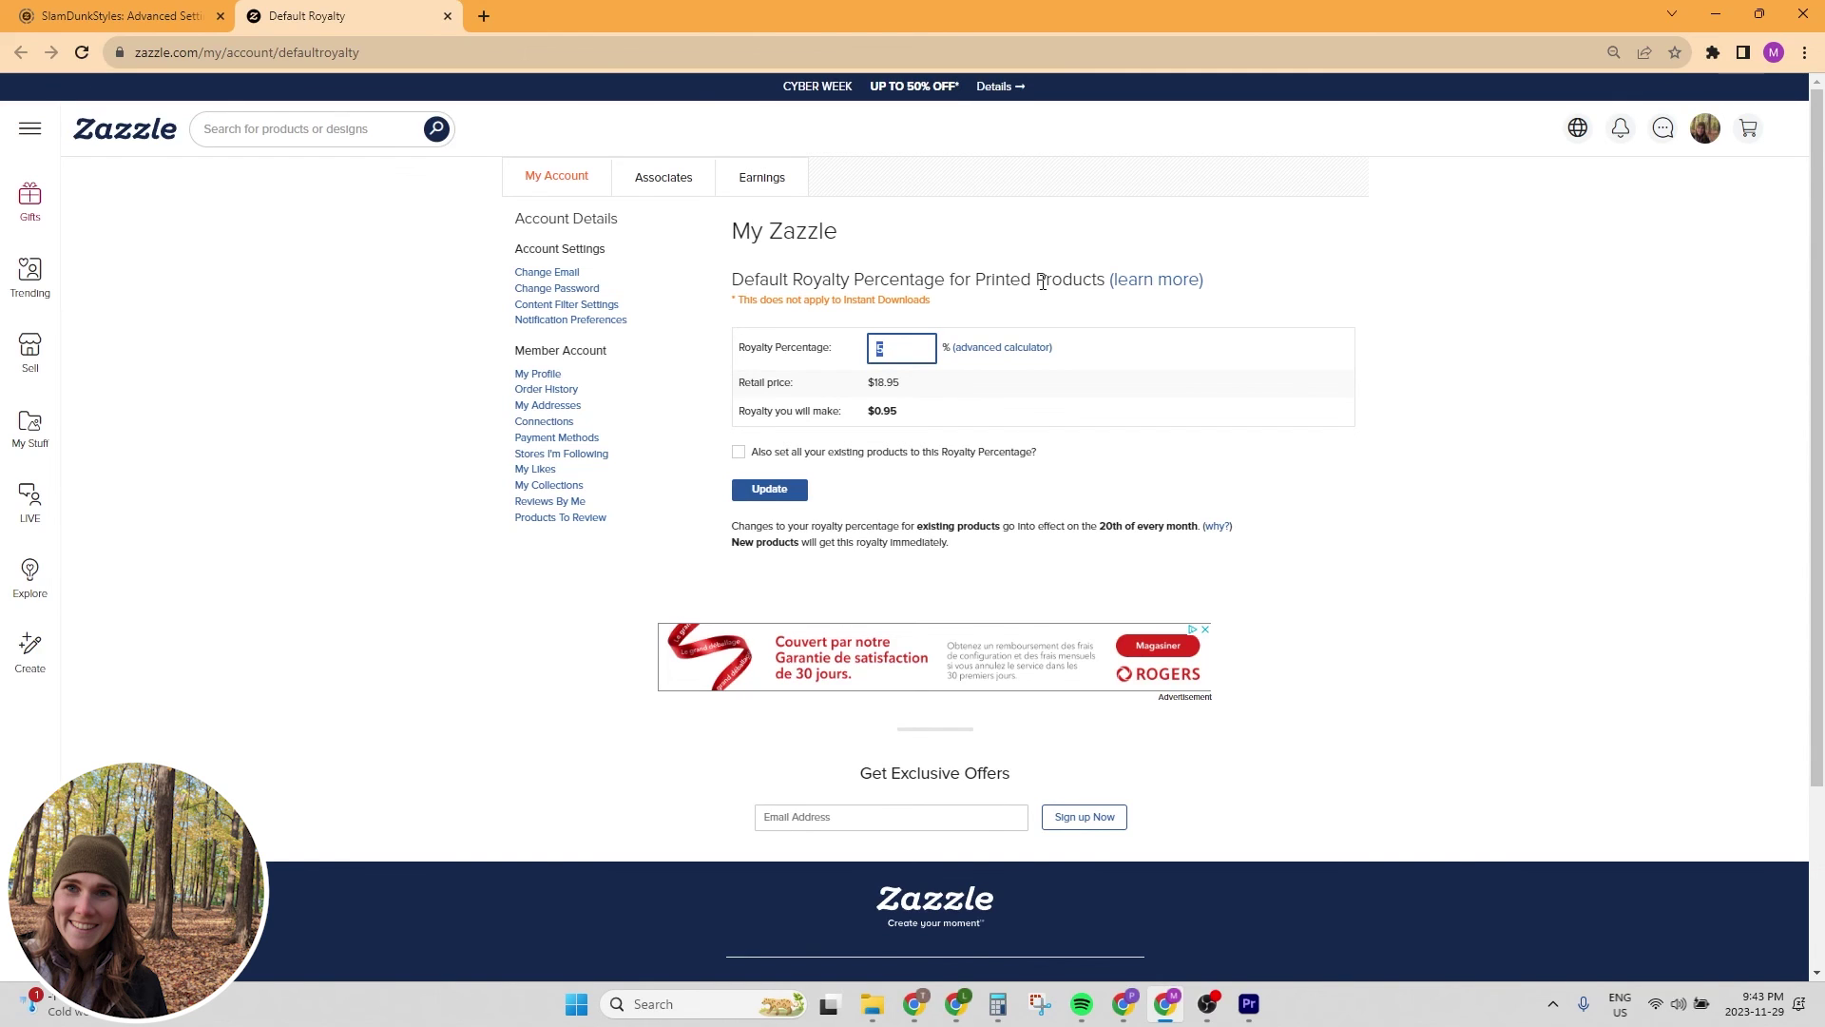
pyautogui.write('10')
pyautogui.click(777, 496)
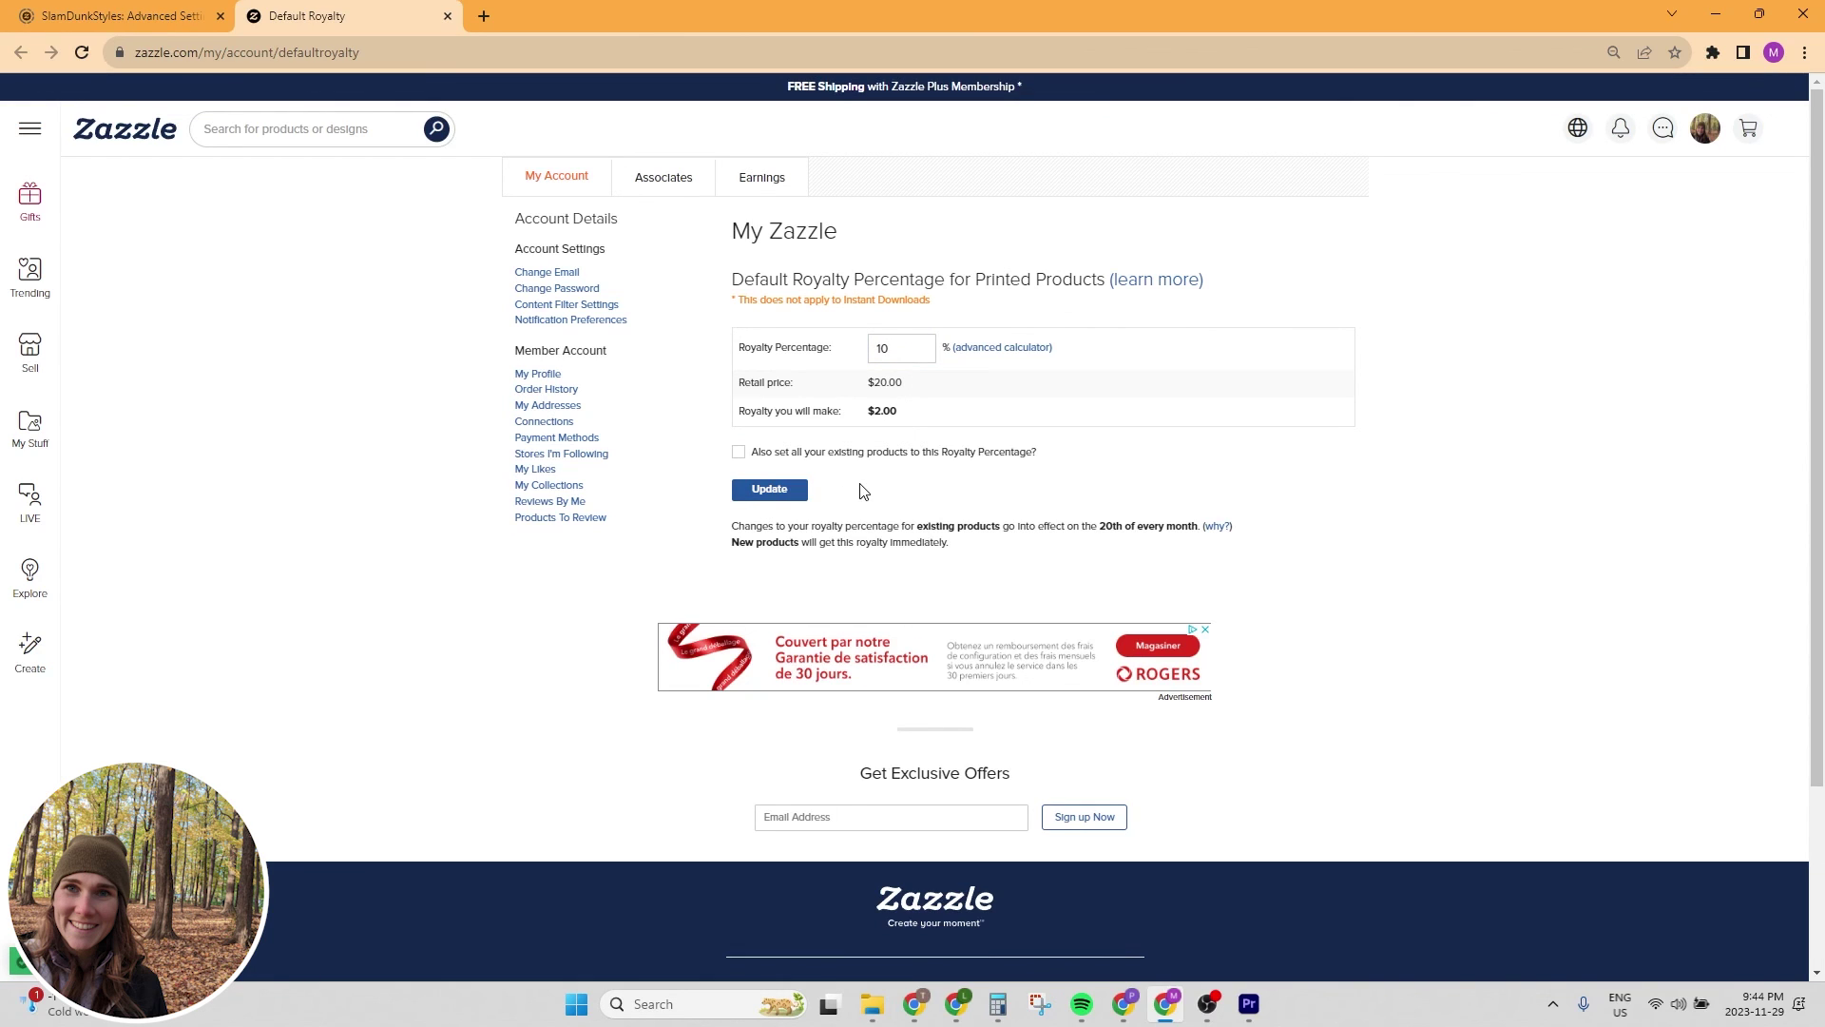